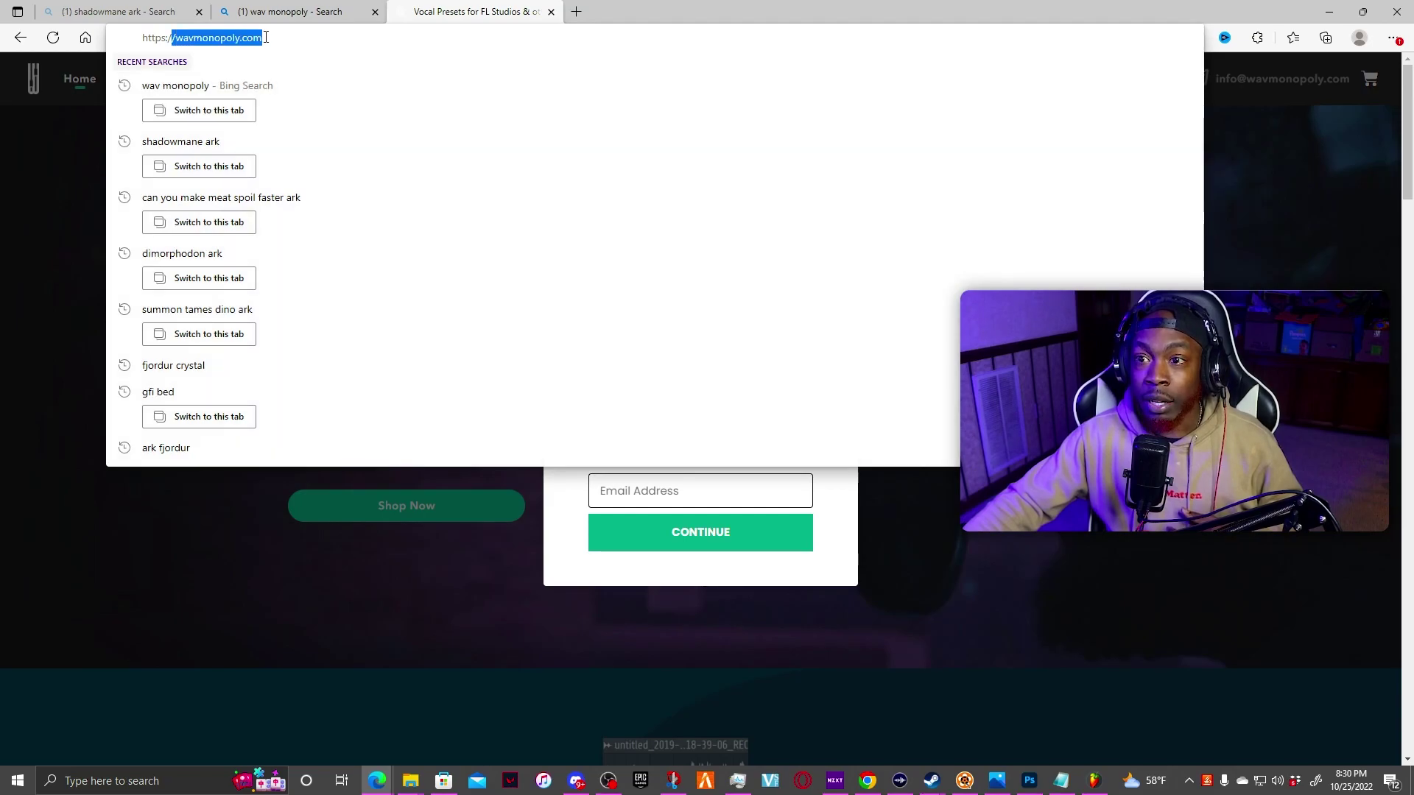
Step: Dismiss the email sign-up popup and open the FL Studio preset packs collection
{"action": "left_click", "coordinate": [46, 335]}
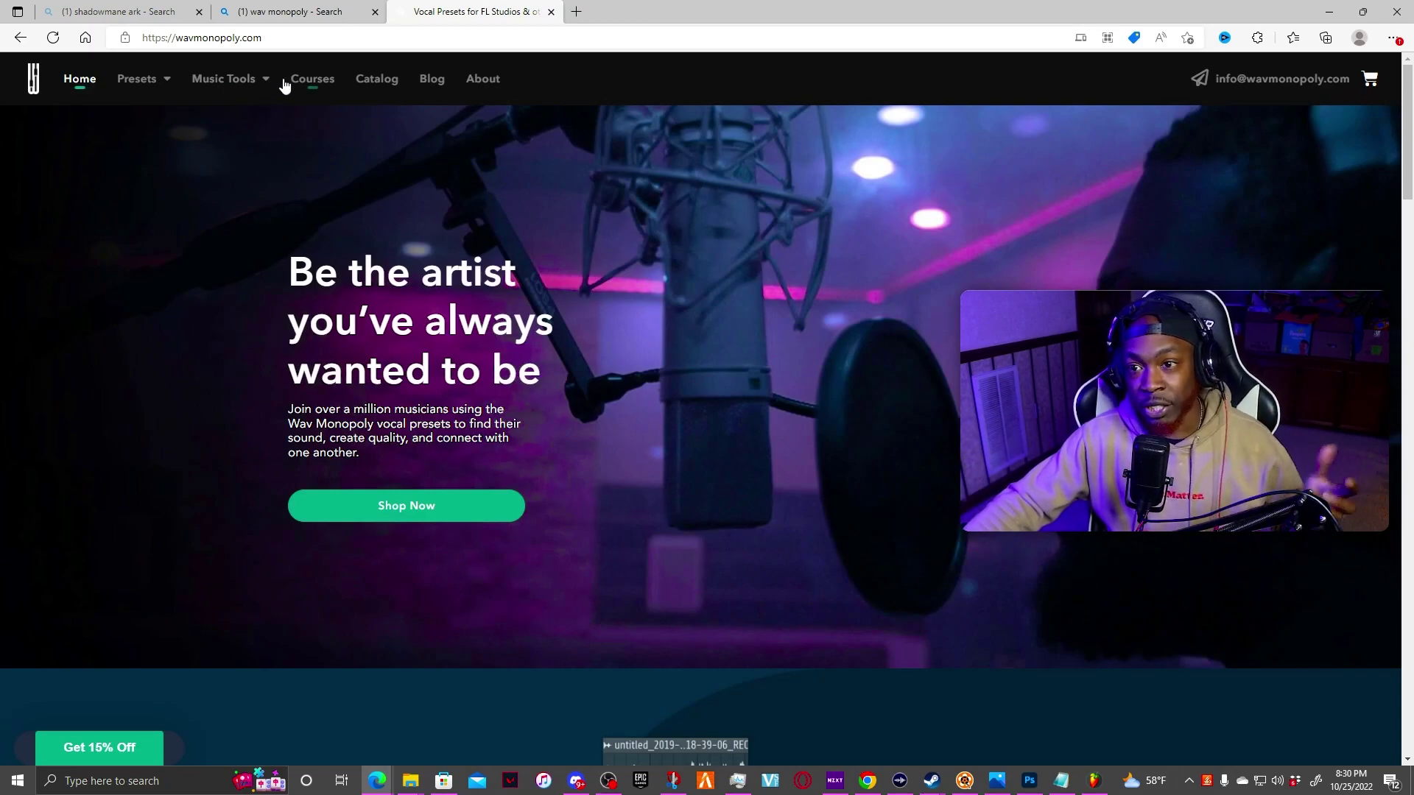
{"action": "mouse_move", "coordinate": [166, 86]}
{"action": "left_click", "coordinate": [134, 234]}
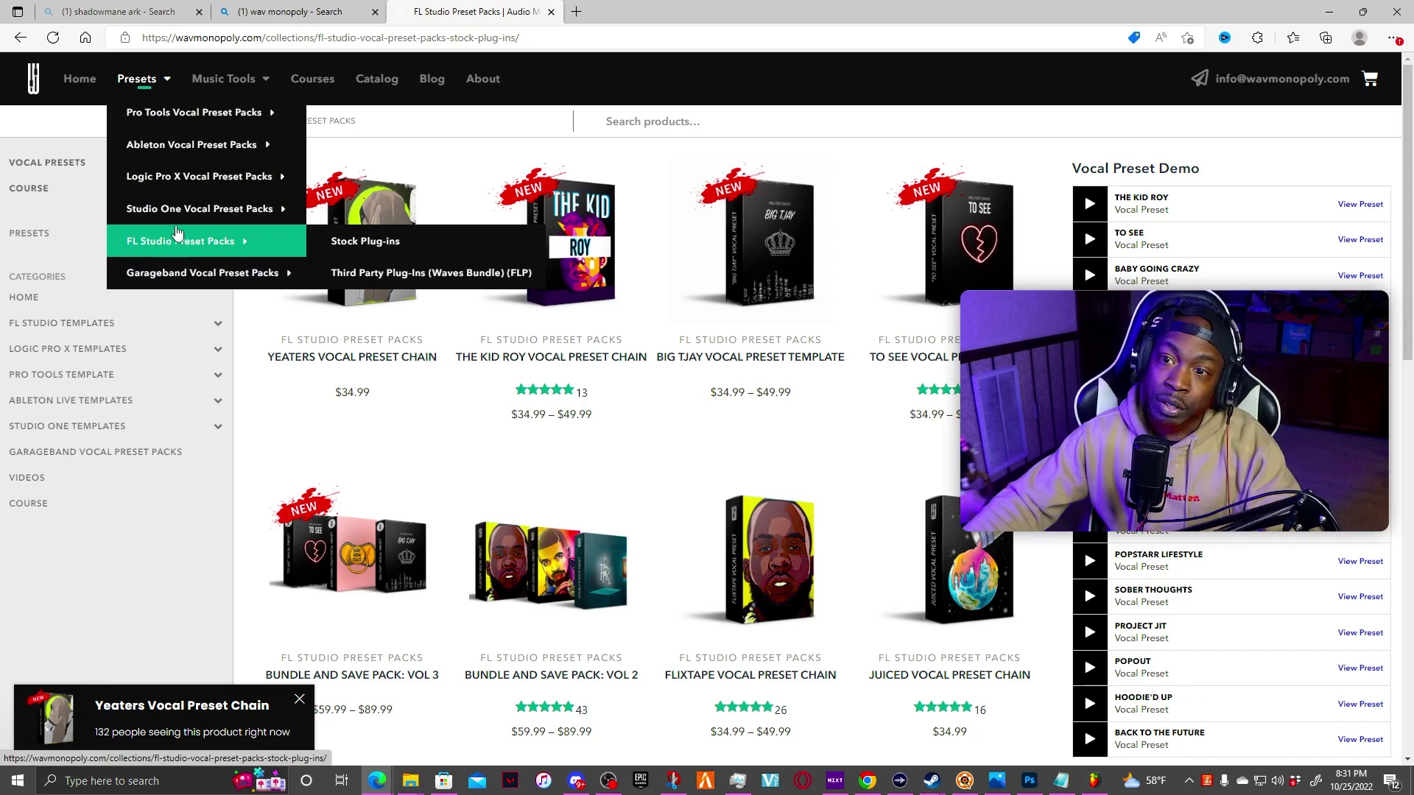
Step: Check the preset categories for the other DAWs, and open the Stock Plug-ins collection under FL Studio Preset Packs
{"action": "mouse_move", "coordinate": [295, 181]}
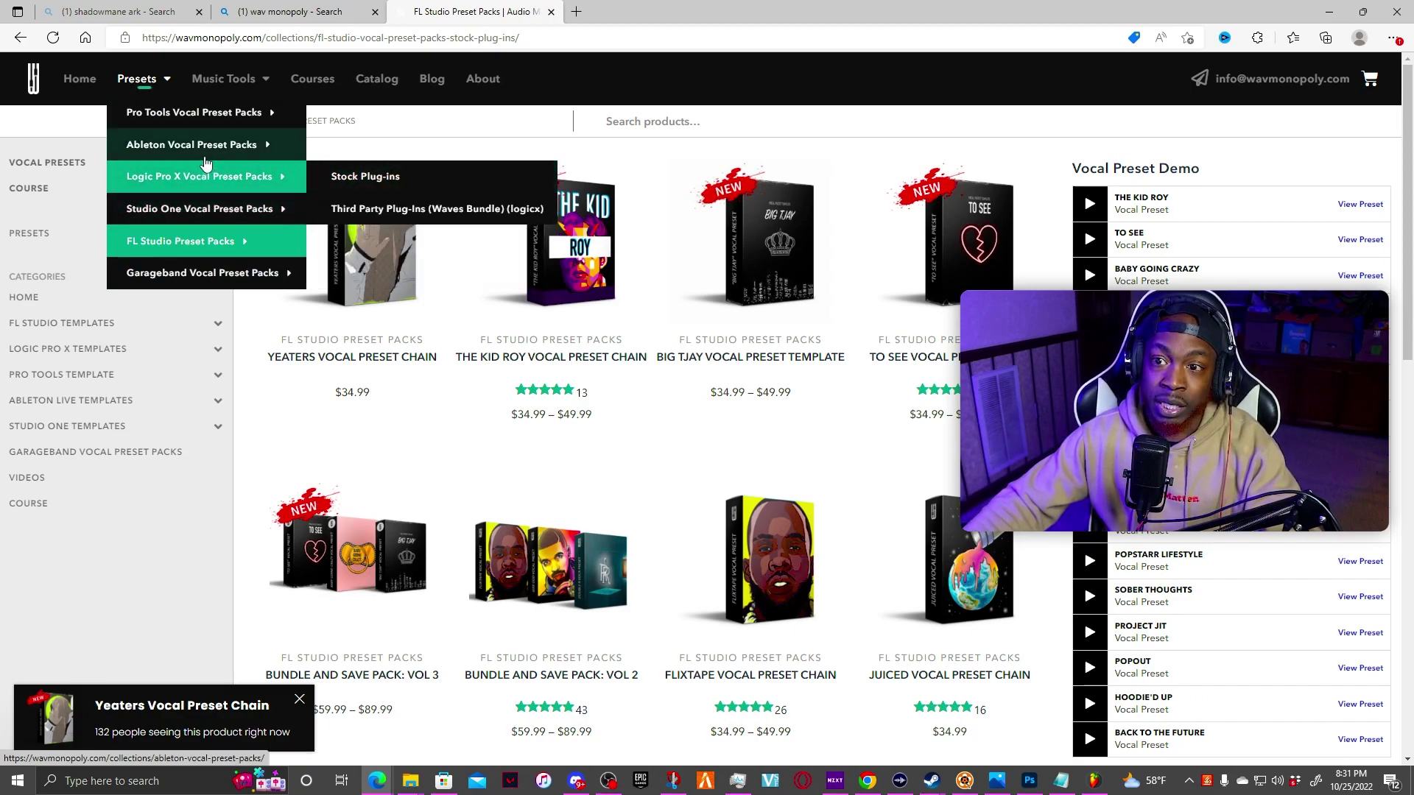
{"action": "mouse_move", "coordinate": [195, 137]}
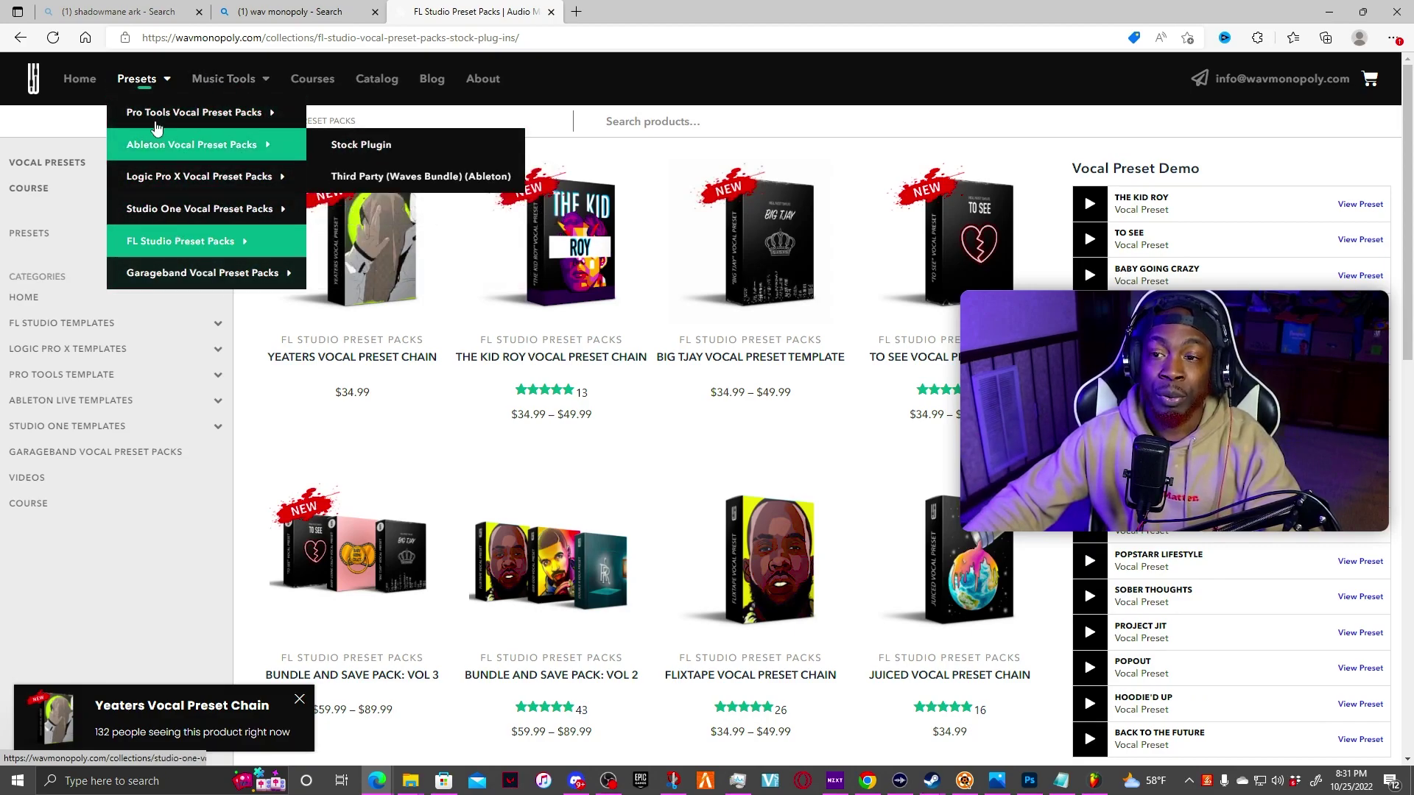
{"action": "mouse_move", "coordinate": [168, 246]}
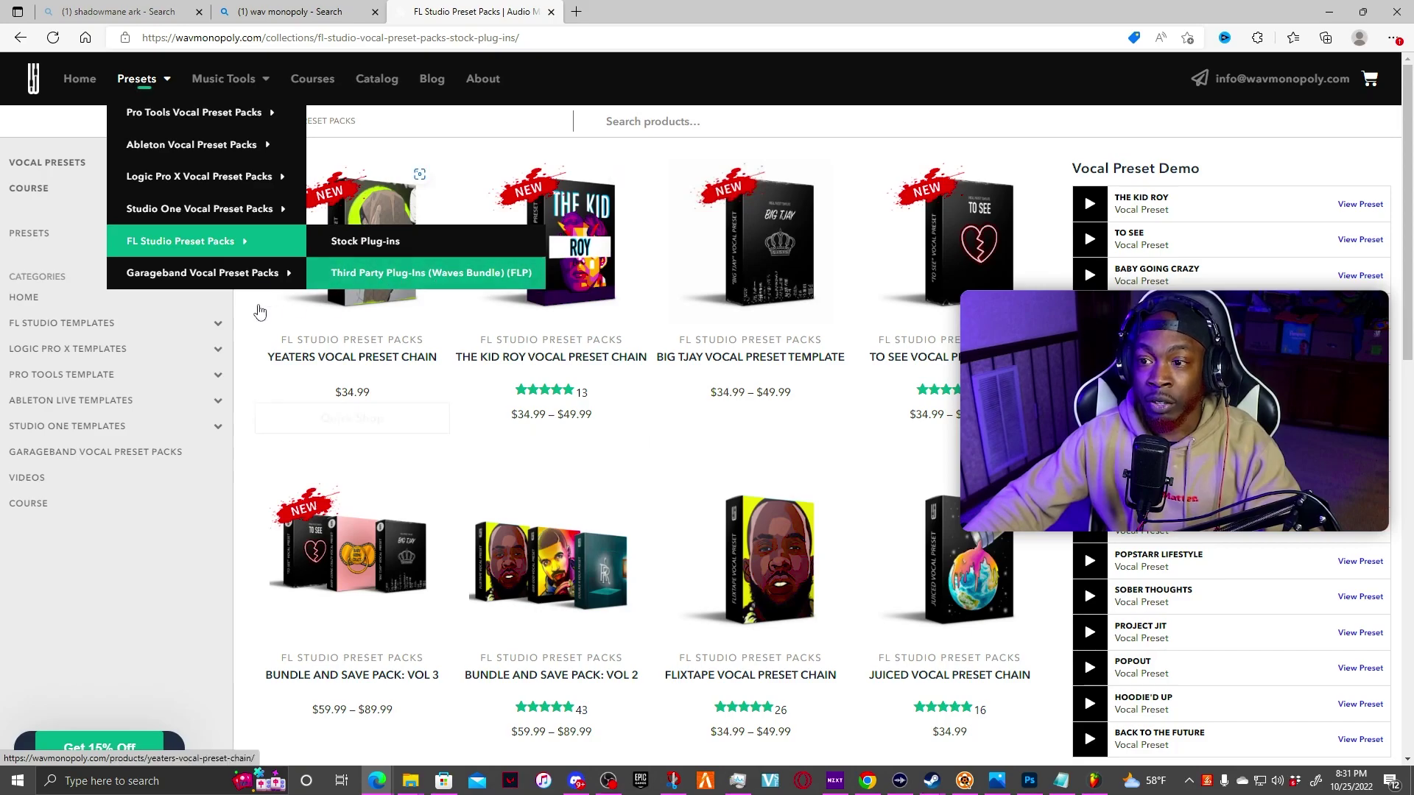
{"action": "left_click", "coordinate": [370, 245]}
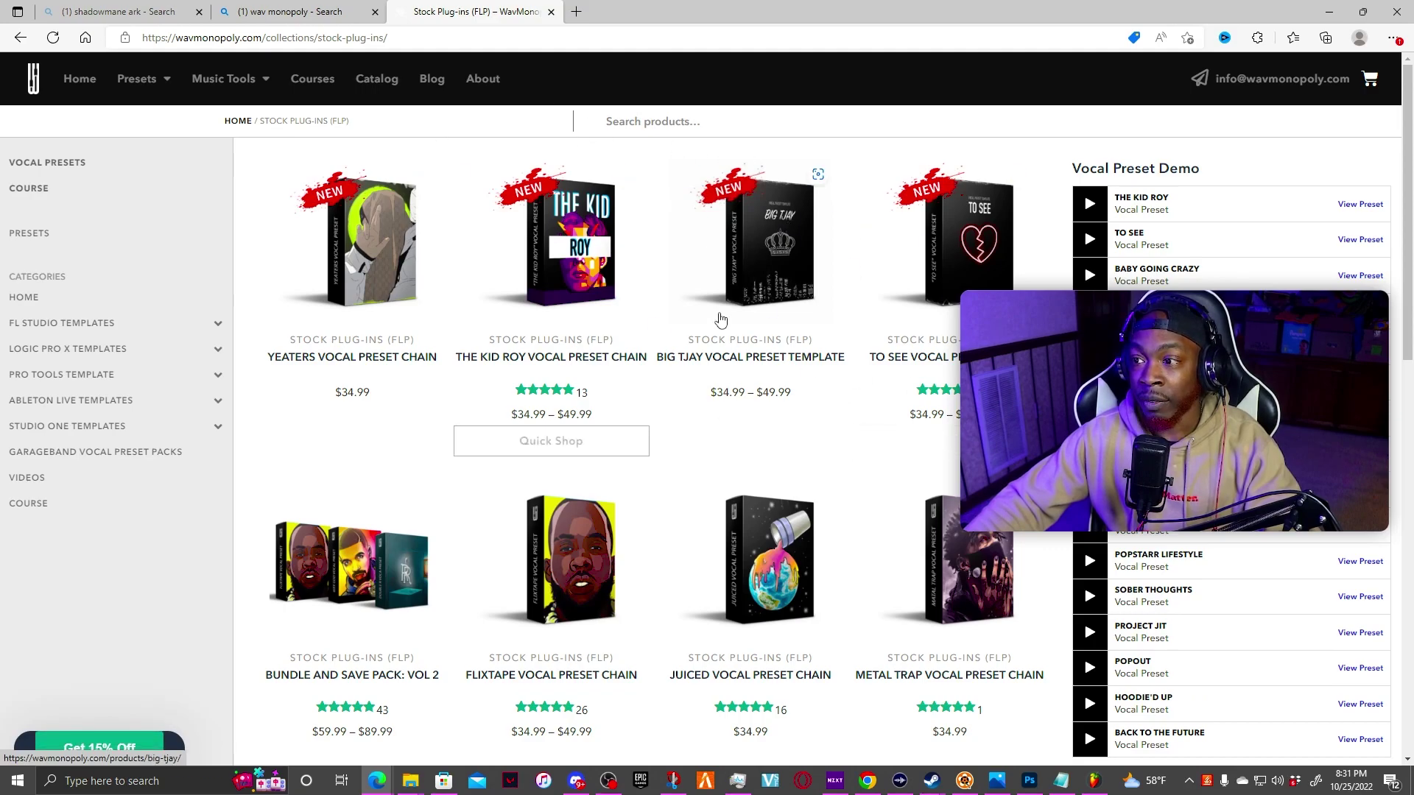
Step: View the Yeaters Vocal Preset Chain product page and return to the Stock Plug-ins collection
{"action": "left_click", "coordinate": [347, 258]}
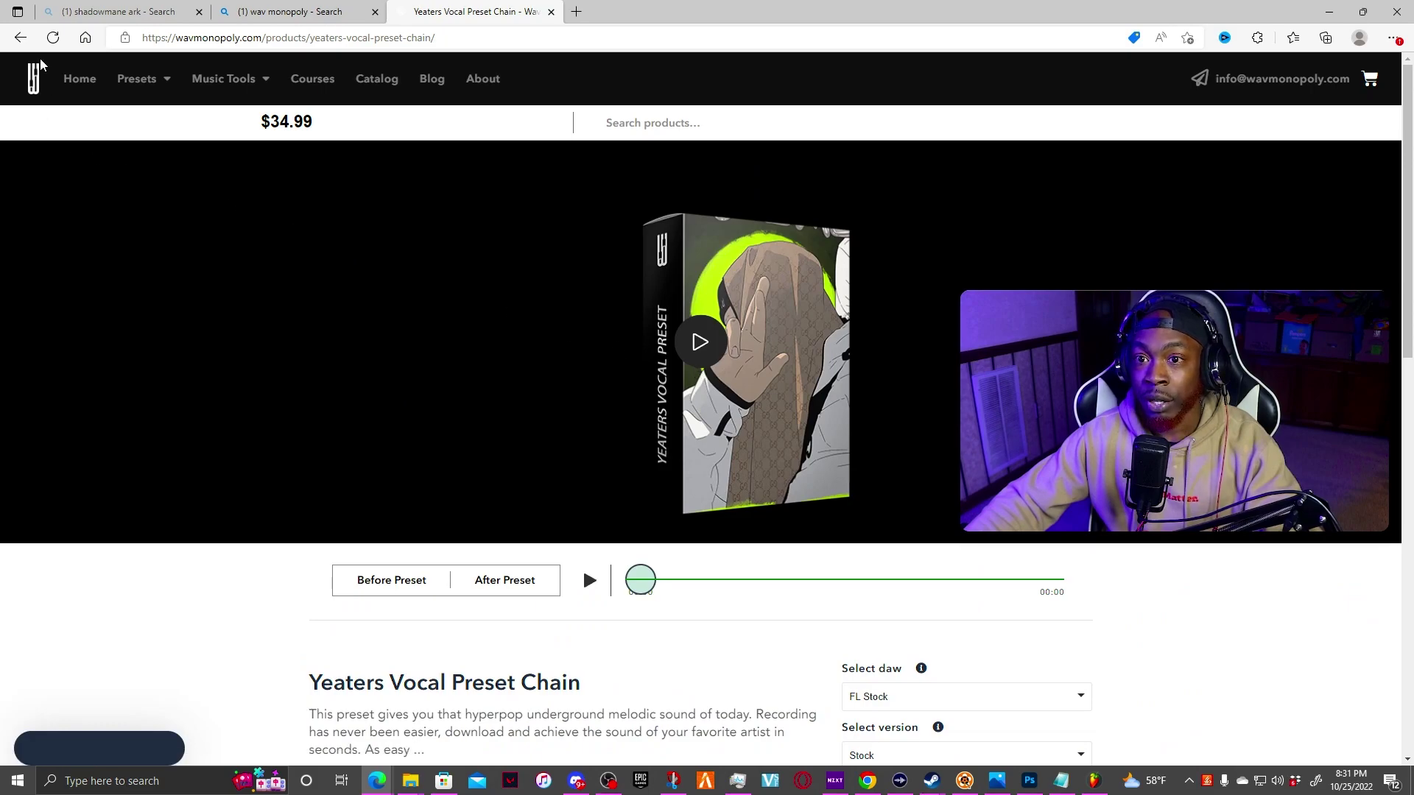
{"action": "left_click", "coordinate": [20, 38]}
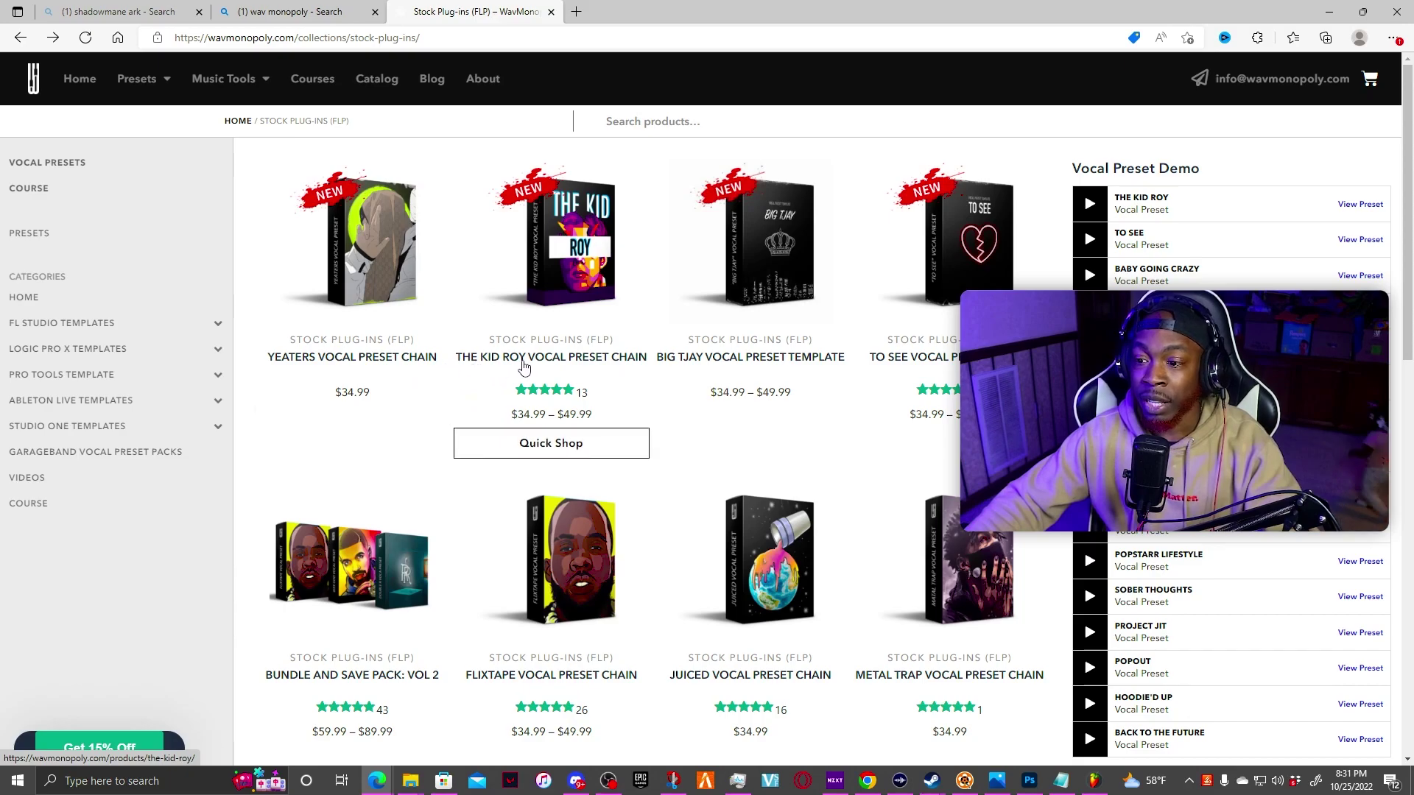
Step: Look through the FL Studio stock plug-in presets and open the Baby Going Crazy Vocal Preset Chain product page
{"action": "scroll", "coordinate": [492, 409], "scroll_direction": "down", "scroll_amount": 2}
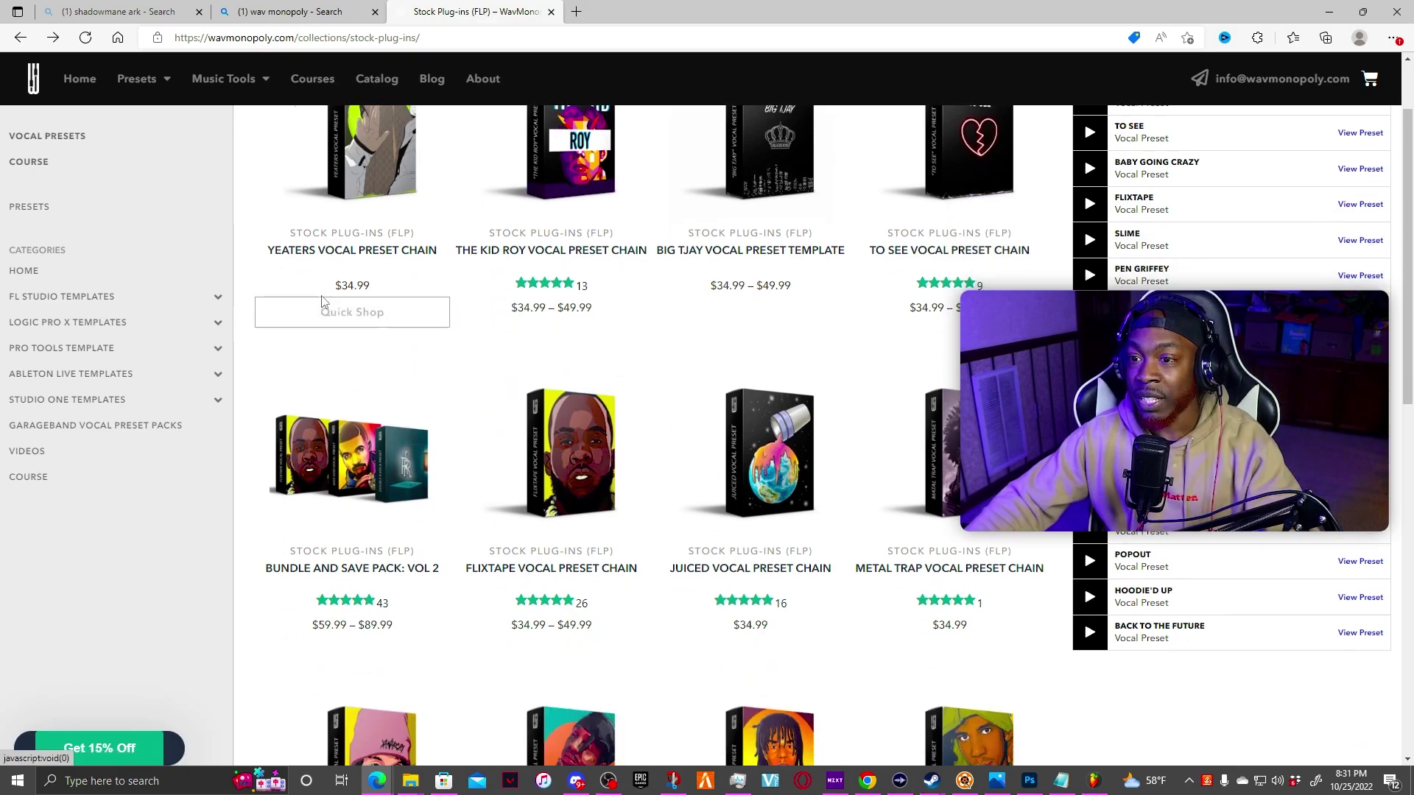
{"action": "scroll", "coordinate": [727, 313], "scroll_direction": "down", "scroll_amount": 10}
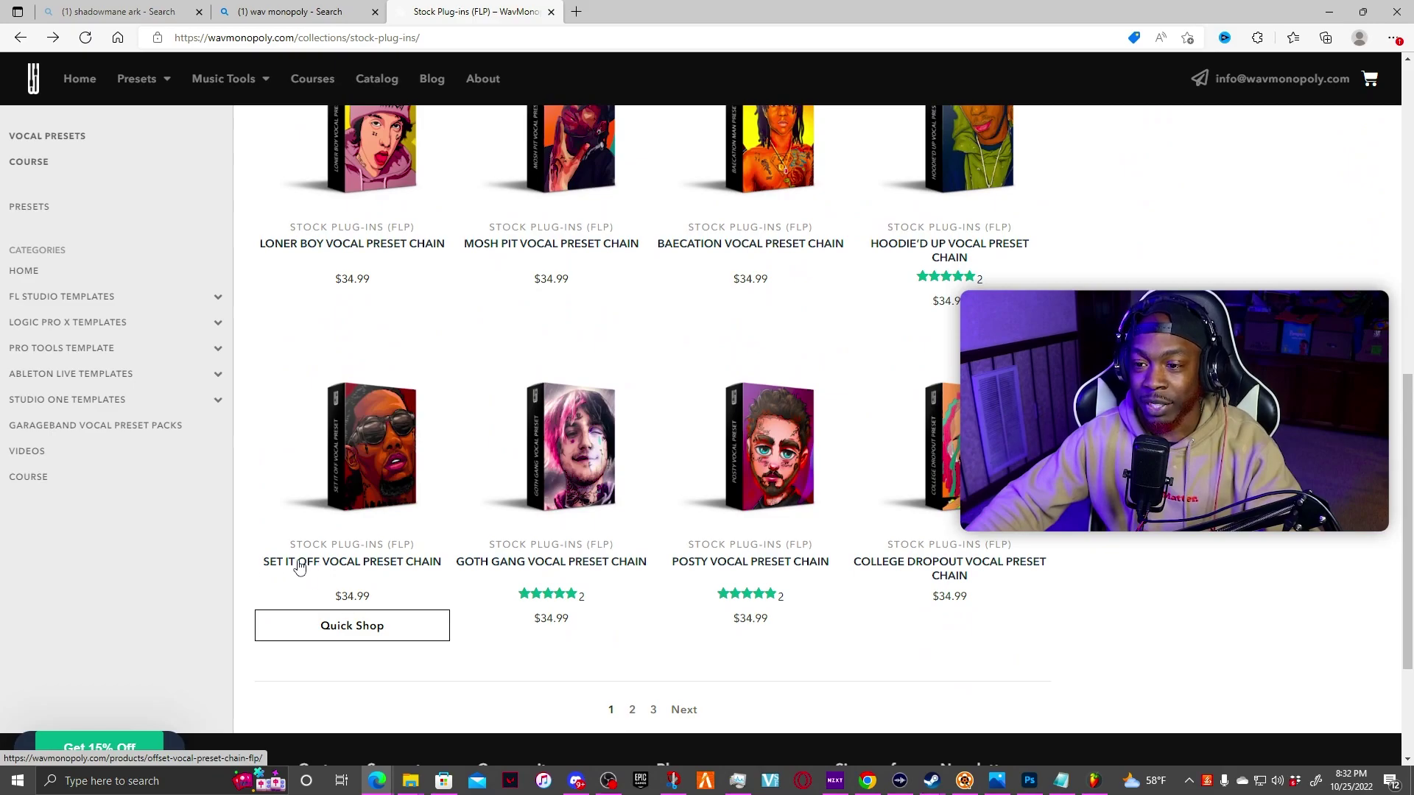
{"action": "scroll", "coordinate": [368, 332], "scroll_direction": "up", "scroll_amount": 7}
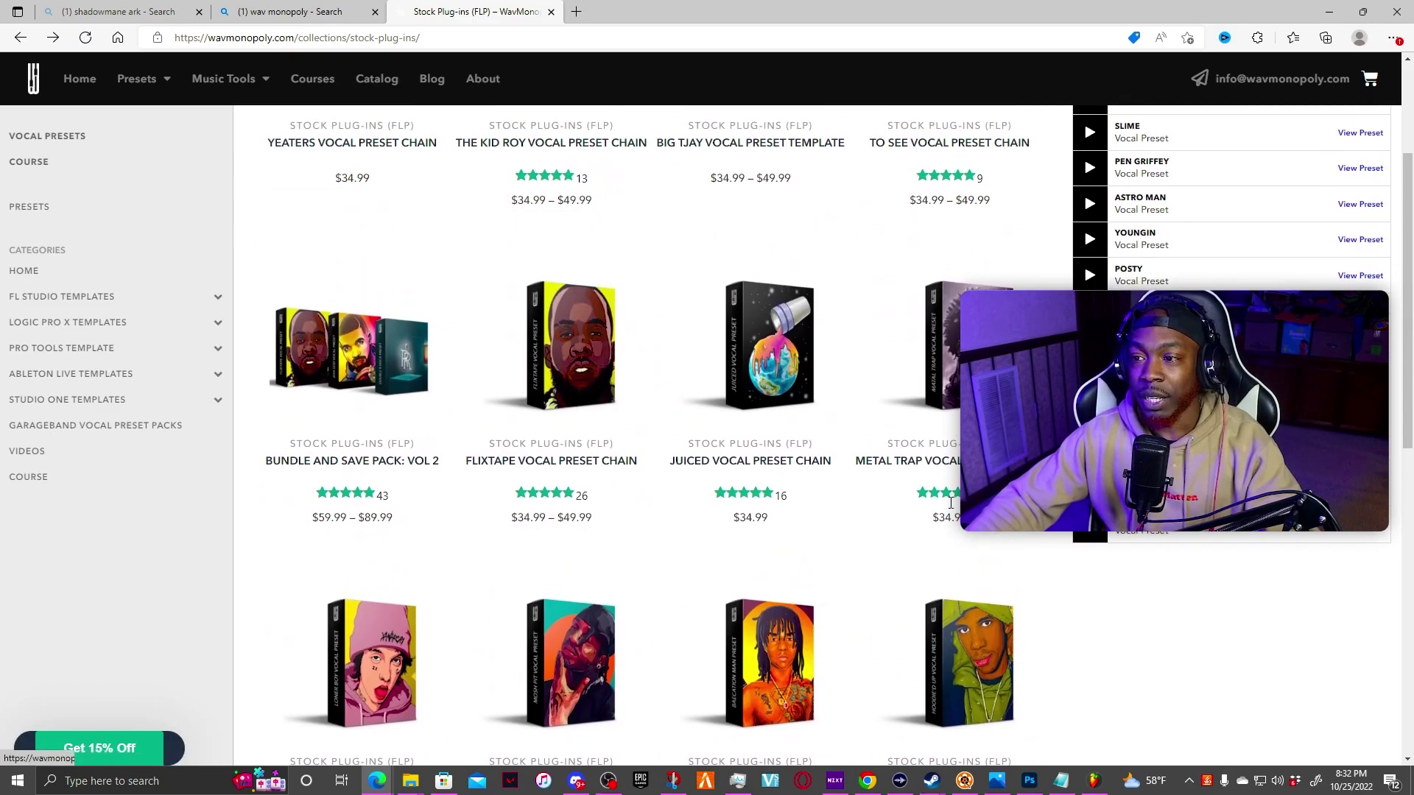
{"action": "scroll", "coordinate": [357, 322], "scroll_direction": "up", "scroll_amount": 3}
{"action": "scroll", "coordinate": [770, 381], "scroll_direction": "down", "scroll_amount": 7}
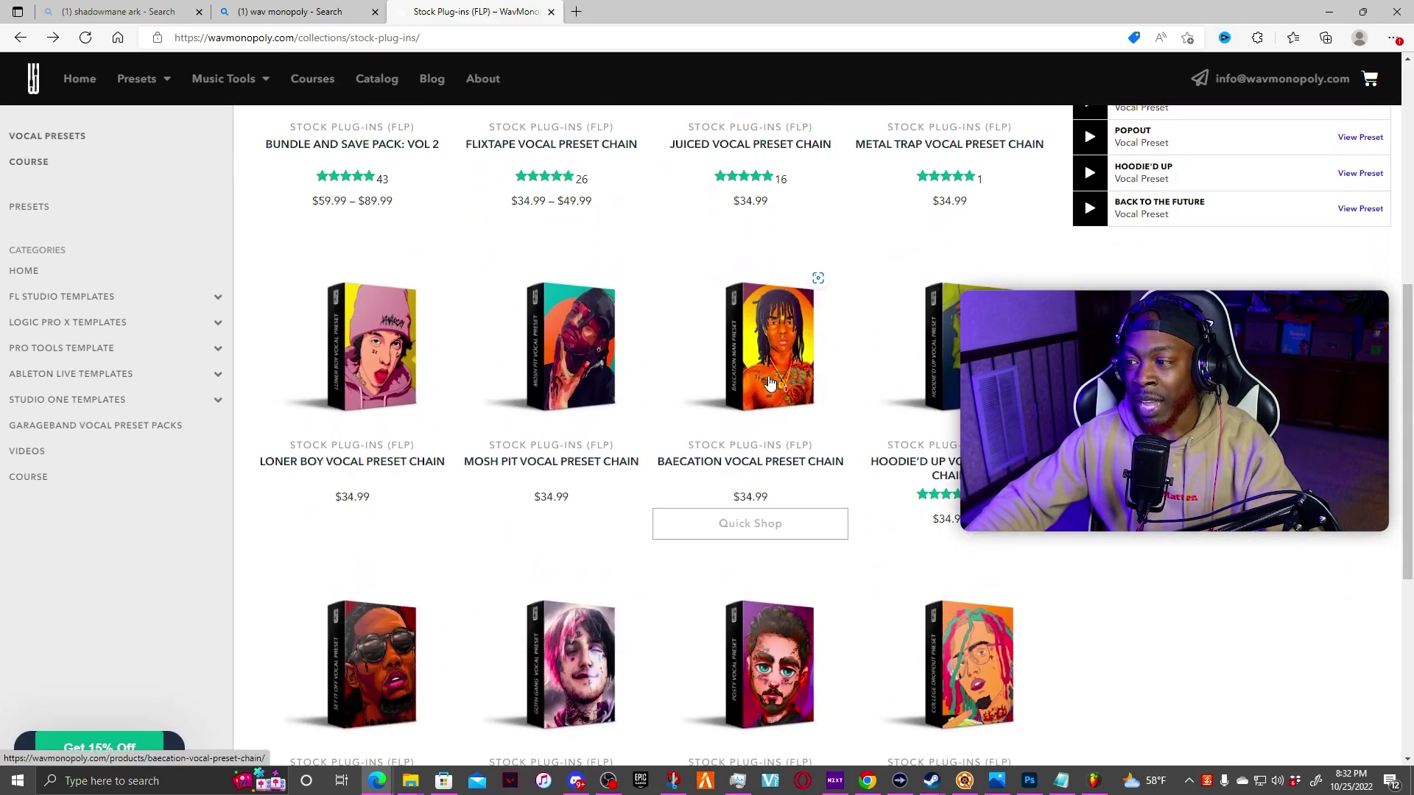
{"action": "scroll", "coordinate": [770, 381], "scroll_direction": "down", "scroll_amount": 2}
{"action": "scroll", "coordinate": [560, 508], "scroll_direction": "down", "scroll_amount": 2}
{"action": "scroll", "coordinate": [634, 613], "scroll_direction": "up", "scroll_amount": 1}
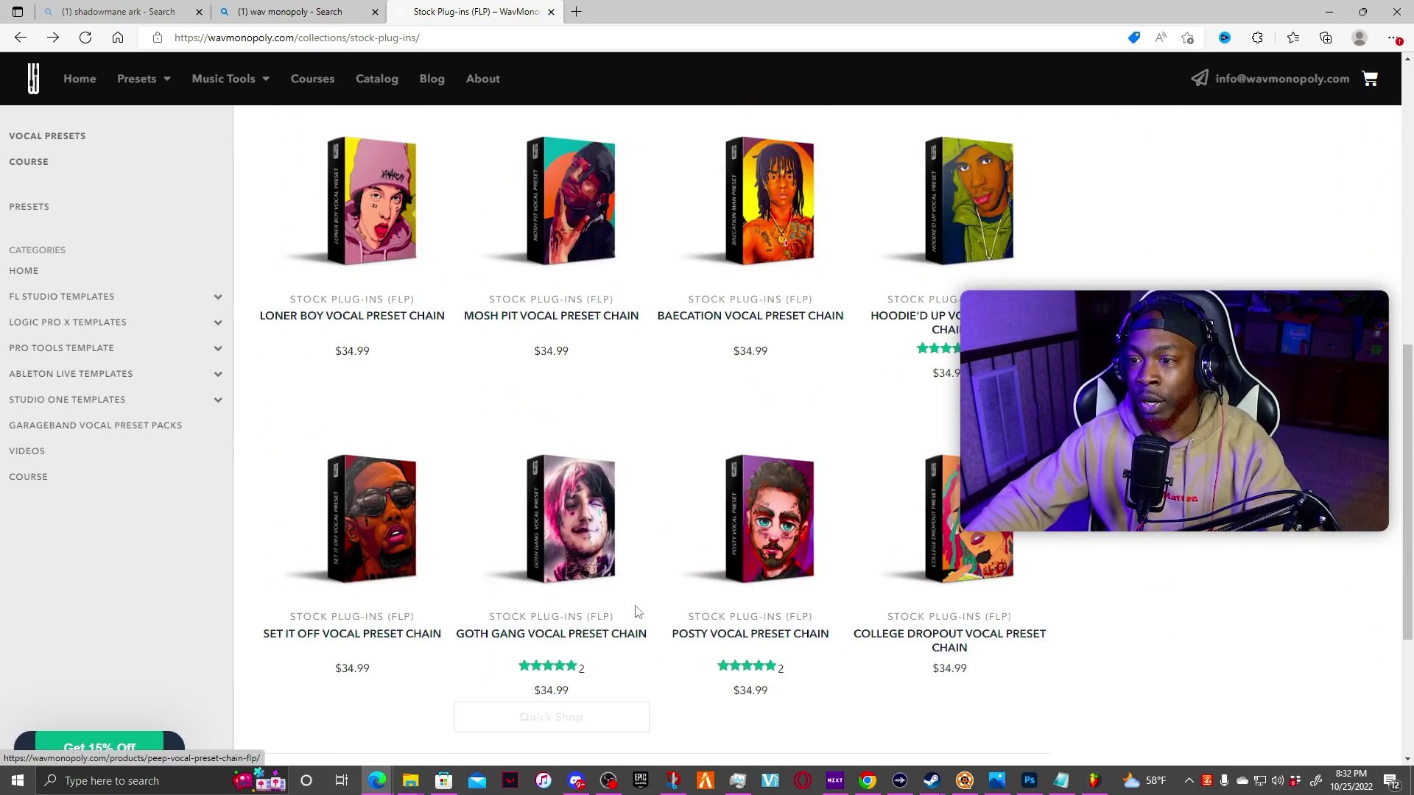
{"action": "scroll", "coordinate": [634, 613], "scroll_direction": "up", "scroll_amount": 10}
{"action": "scroll", "coordinate": [620, 541], "scroll_direction": "down", "scroll_amount": 10}
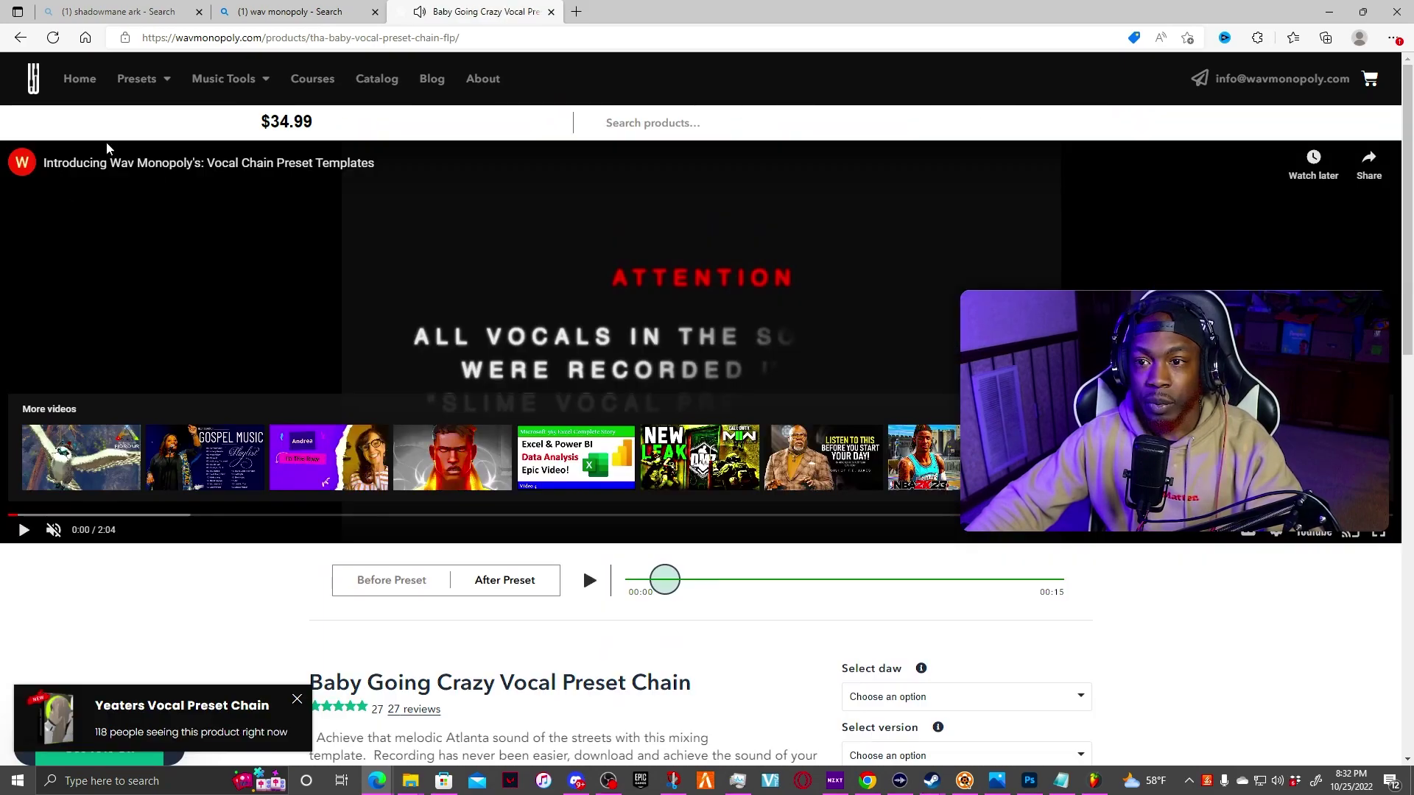
Step: Set the Baby Going Crazy preset's DAW to FL Studio and its version to Stock
{"action": "scroll", "coordinate": [365, 349], "scroll_direction": "down", "scroll_amount": 5}
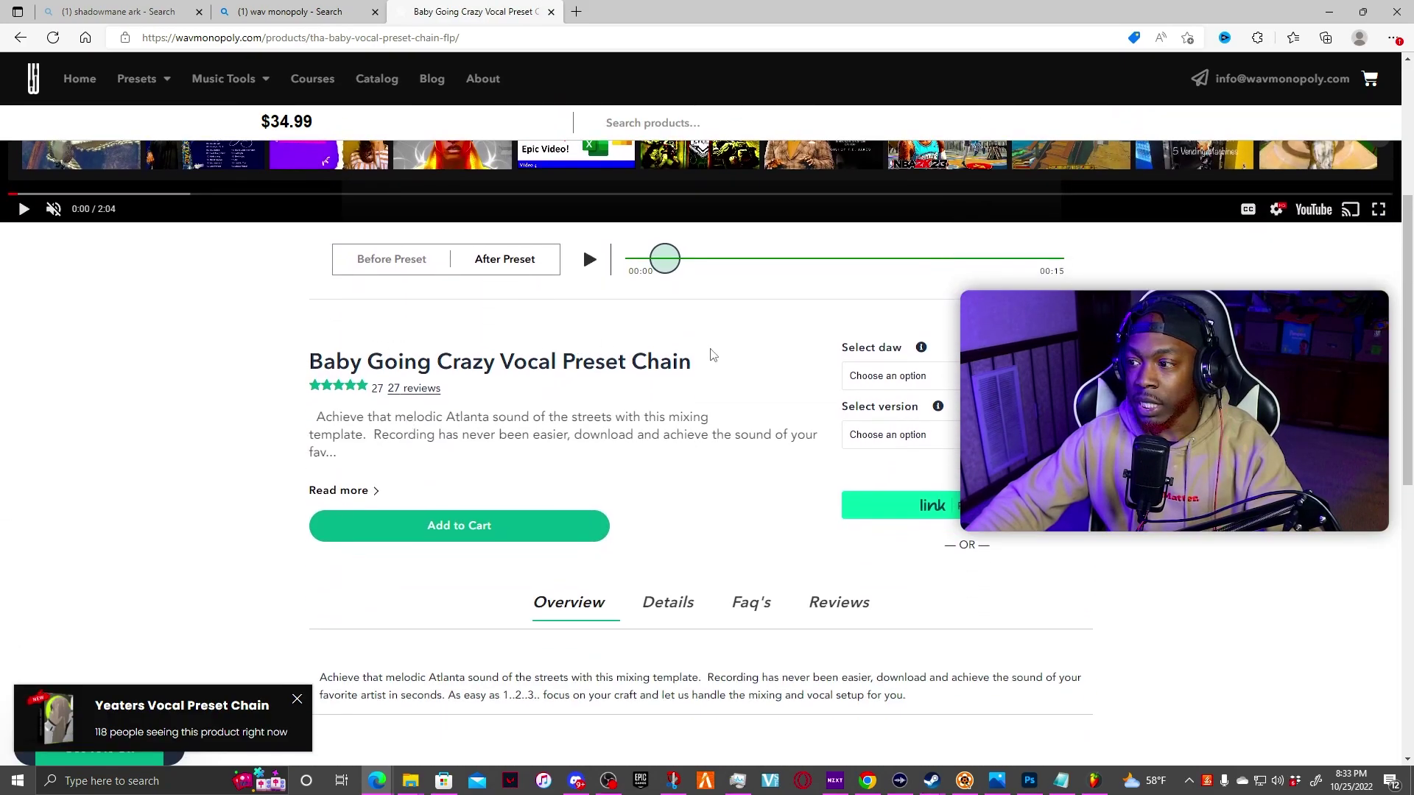
{"action": "left_click", "coordinate": [913, 377]}
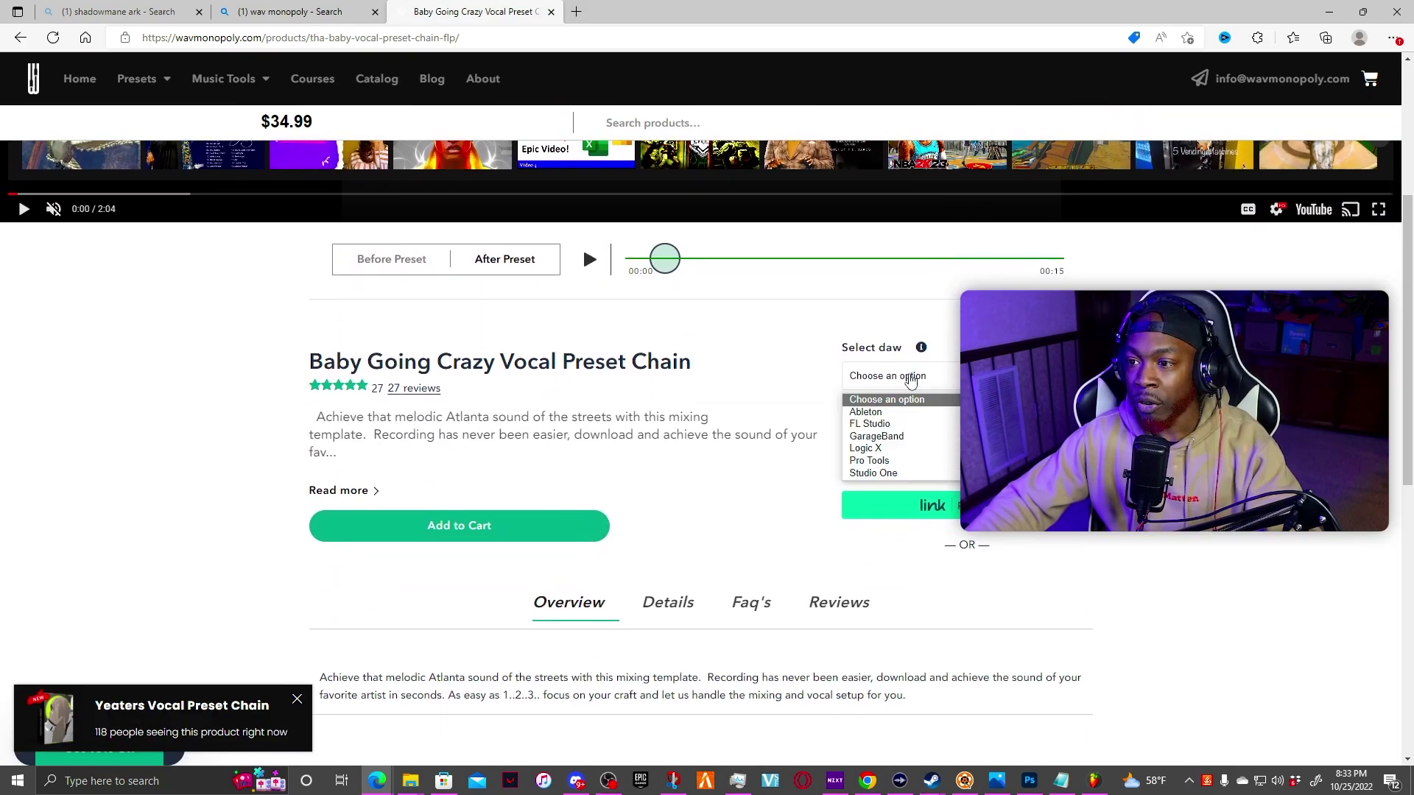
{"action": "left_click", "coordinate": [884, 426]}
{"action": "left_click", "coordinate": [904, 437]}
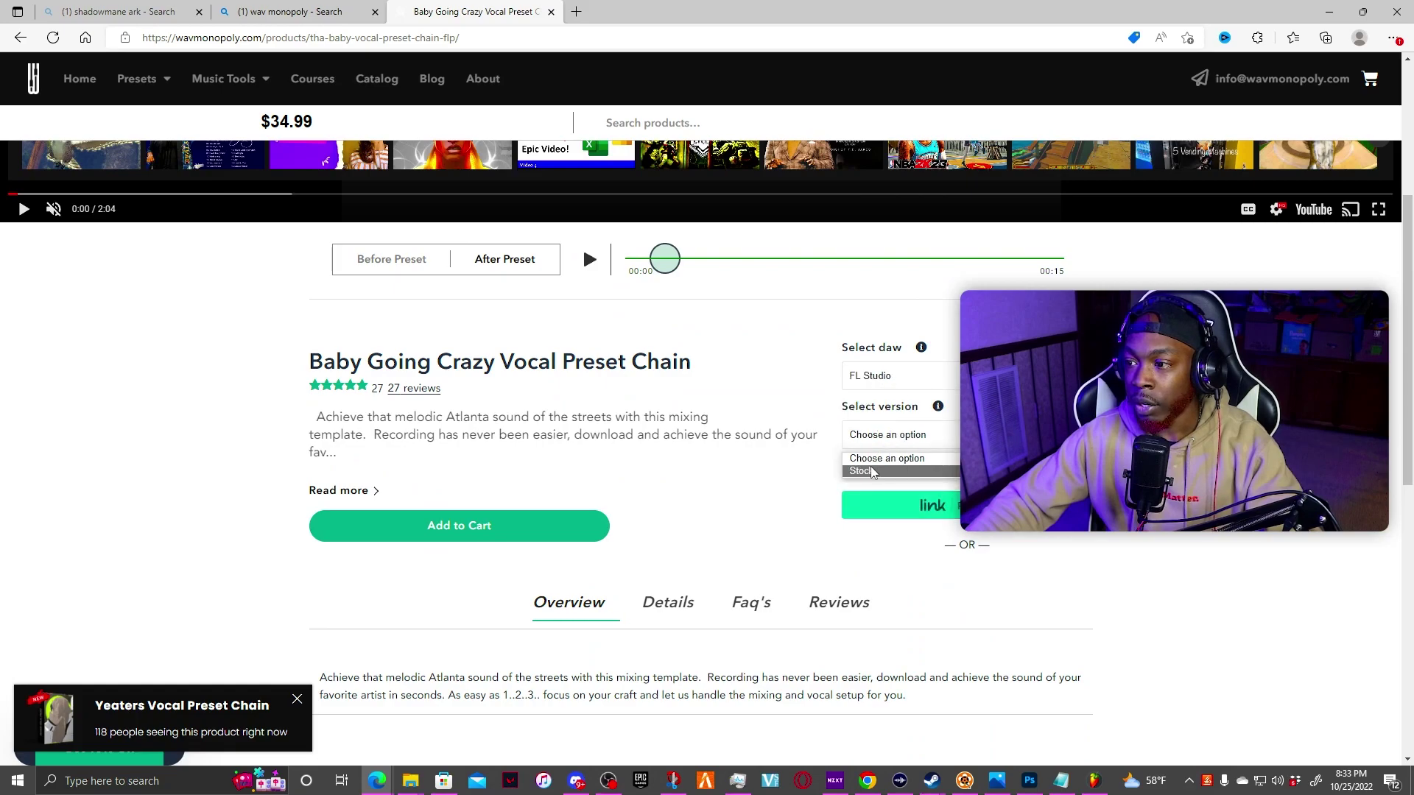
{"action": "left_click", "coordinate": [868, 470]}
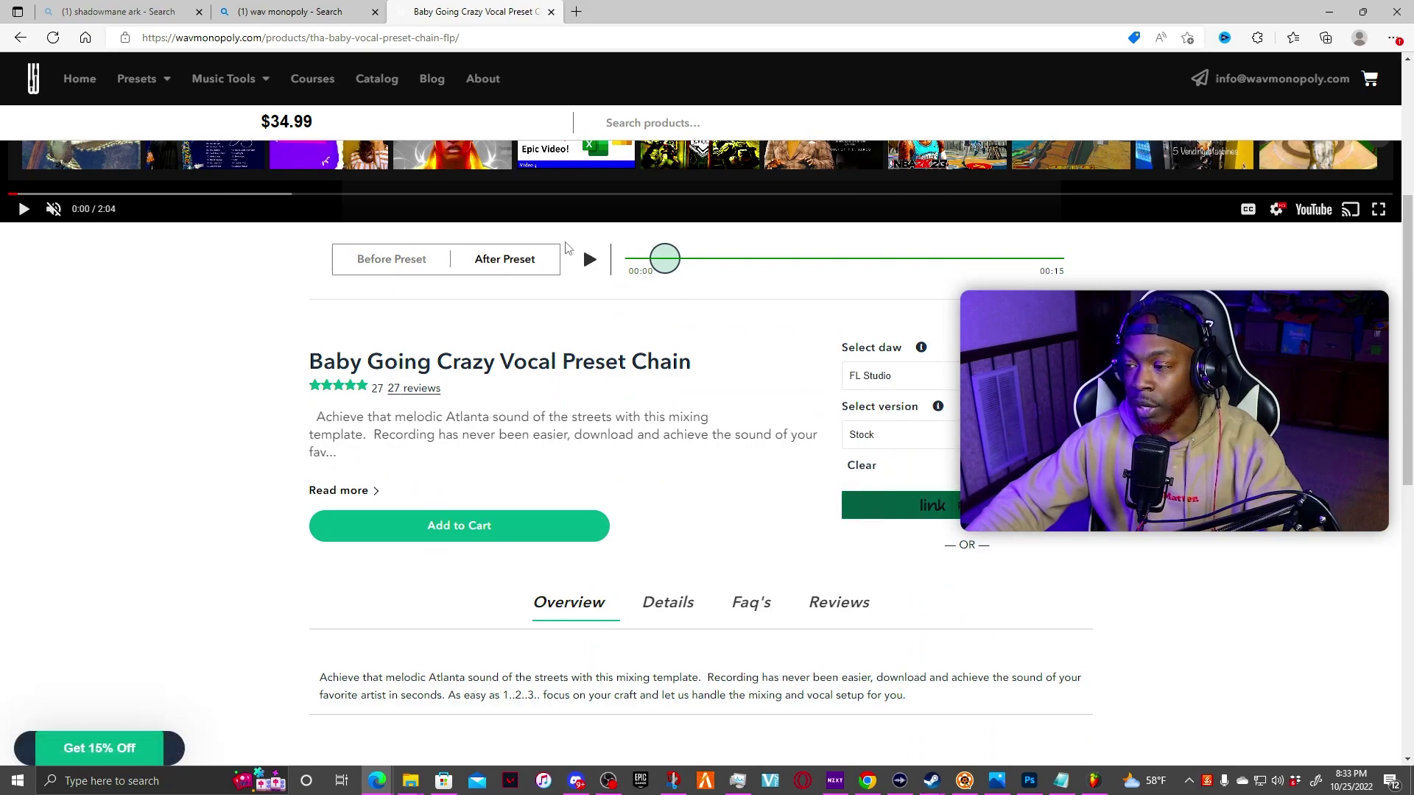
Step: Listen to the before and after audio demos of the Baby Going Crazy preset, and pause playback
{"action": "scroll", "coordinate": [614, 387], "scroll_direction": "down", "scroll_amount": 5}
{"action": "scroll", "coordinate": [625, 391], "scroll_direction": "up", "scroll_amount": 6}
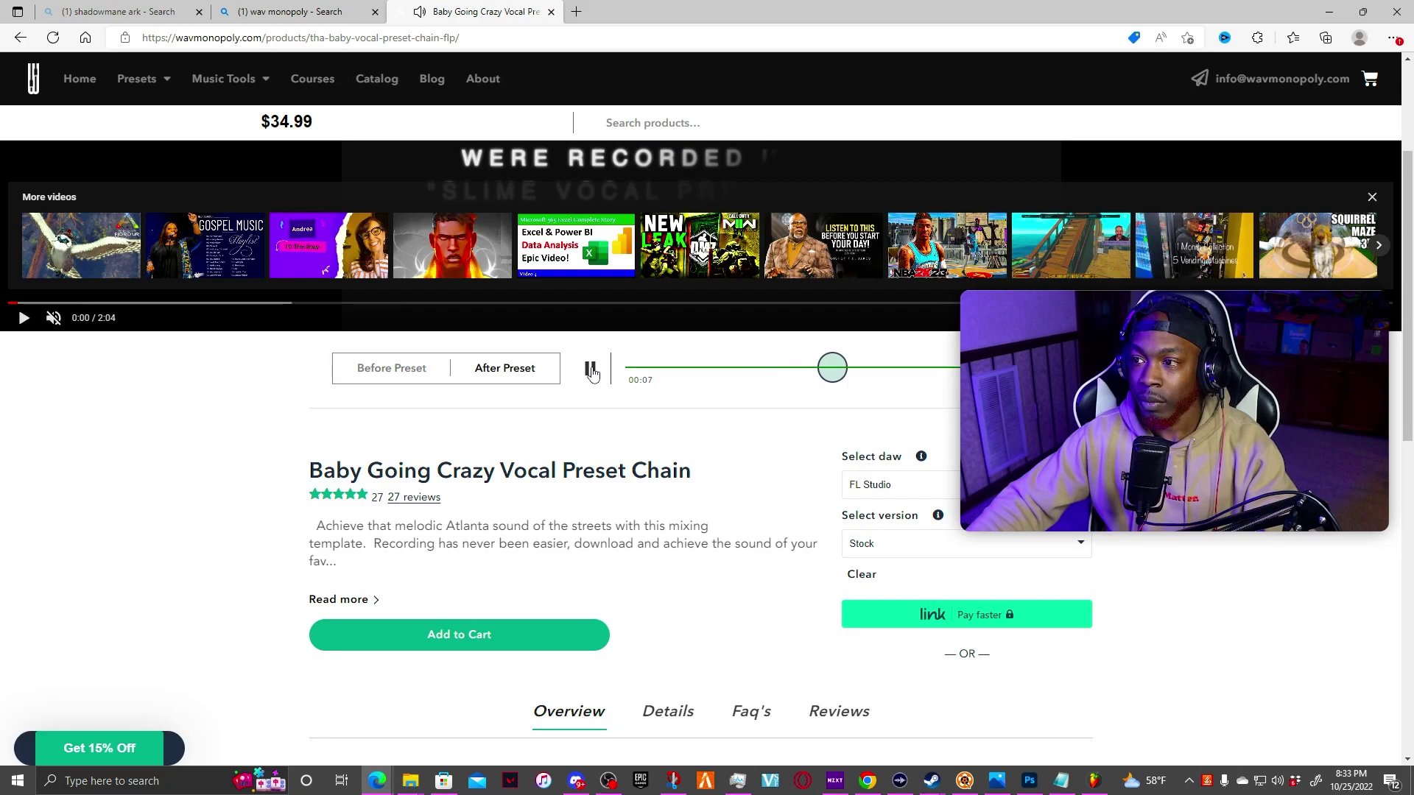
{"action": "left_click", "coordinate": [592, 371]}
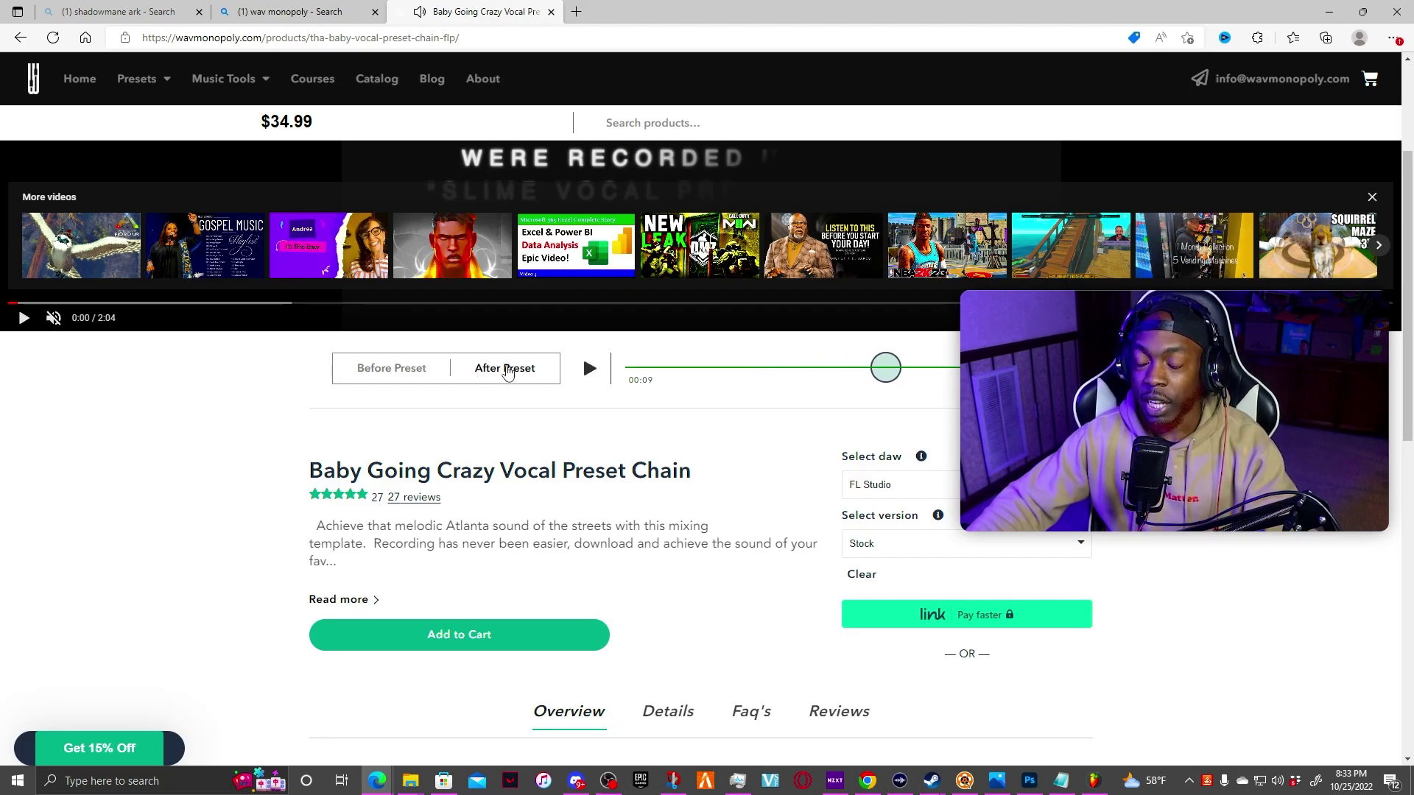
{"action": "left_click", "coordinate": [507, 371]}
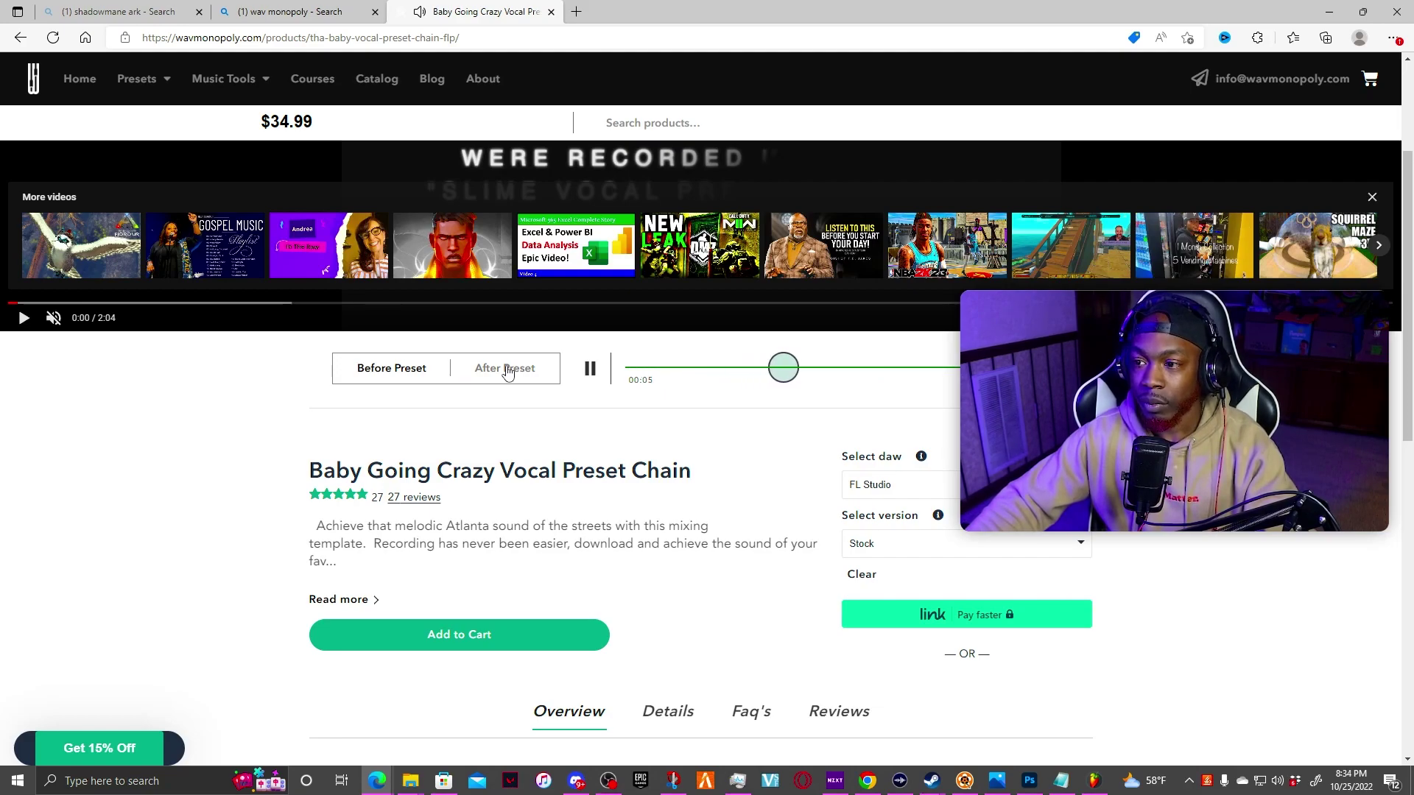
{"action": "left_click", "coordinate": [589, 368]}
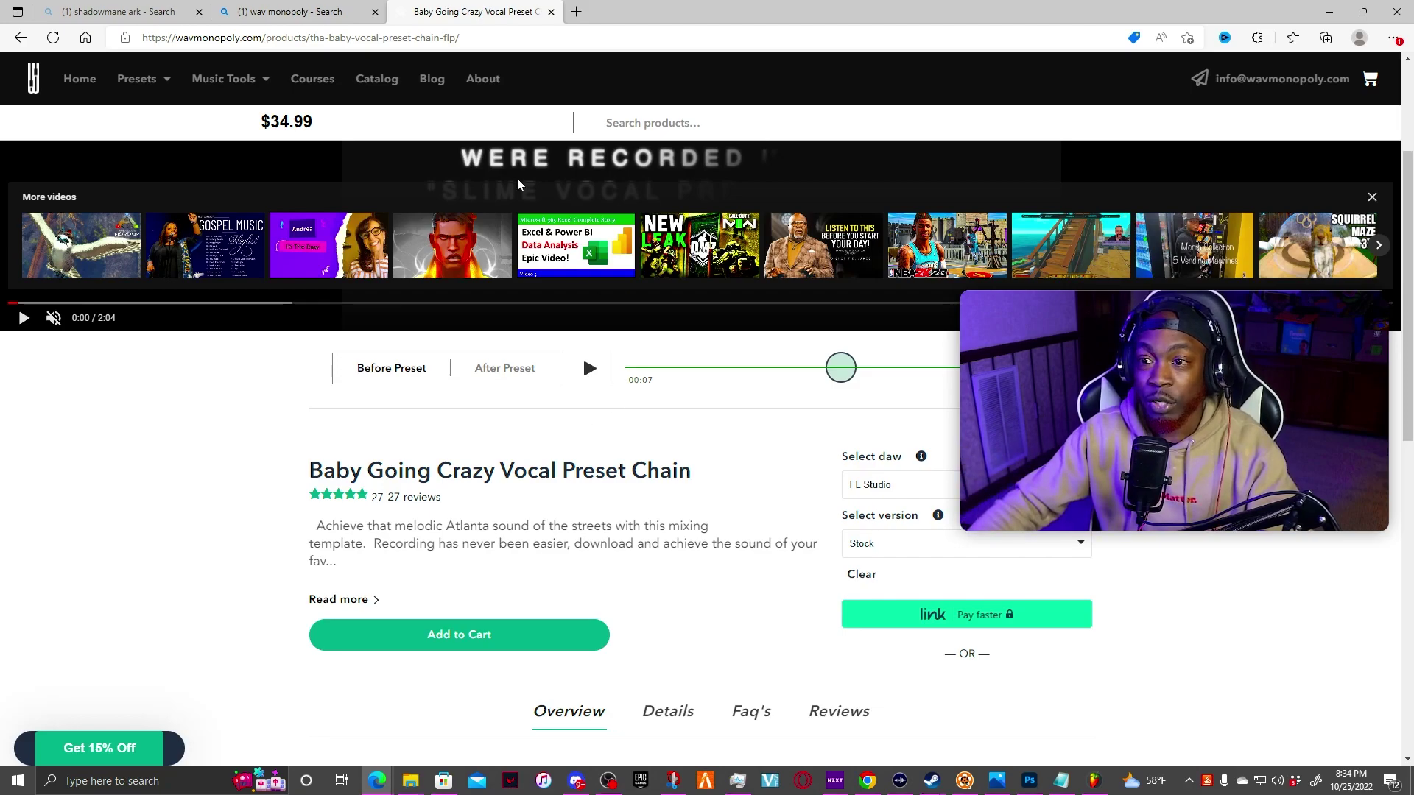
Step: Examine the price, purchase options, overview and related presets on the Baby Going Crazy product page
{"action": "scroll", "coordinate": [440, 521], "scroll_direction": "down", "scroll_amount": 5}
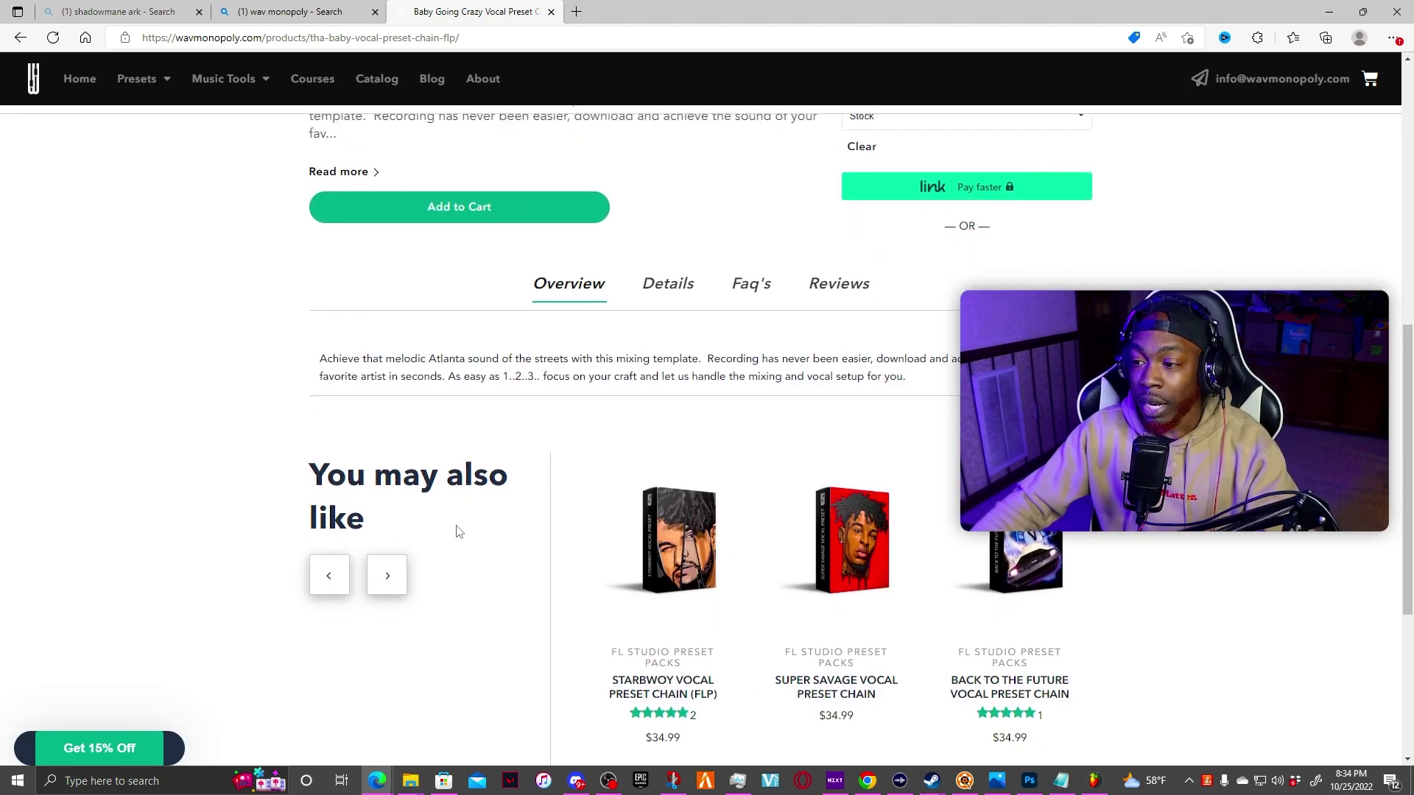
{"action": "scroll", "coordinate": [524, 555], "scroll_direction": "up", "scroll_amount": 6}
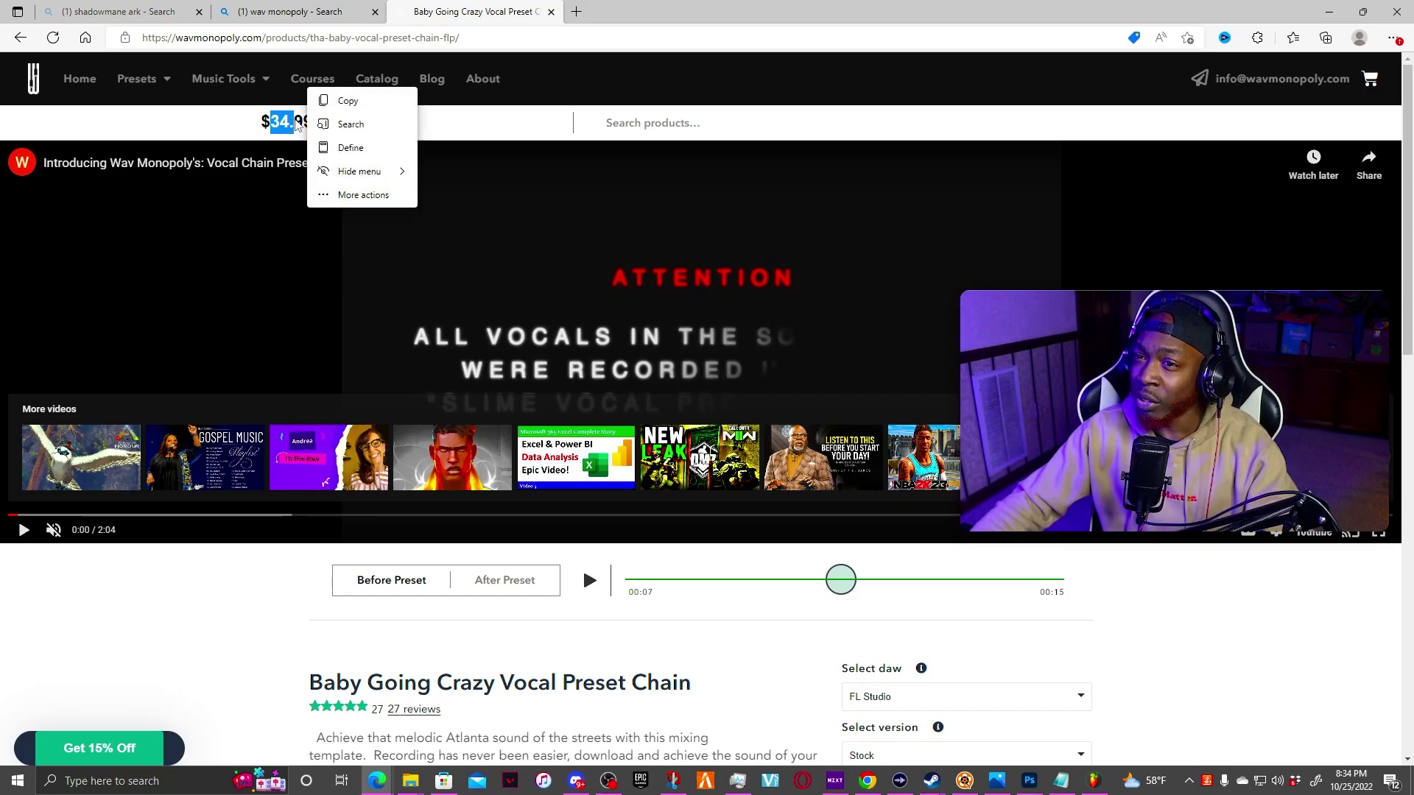
{"action": "left_click", "coordinate": [272, 120]}
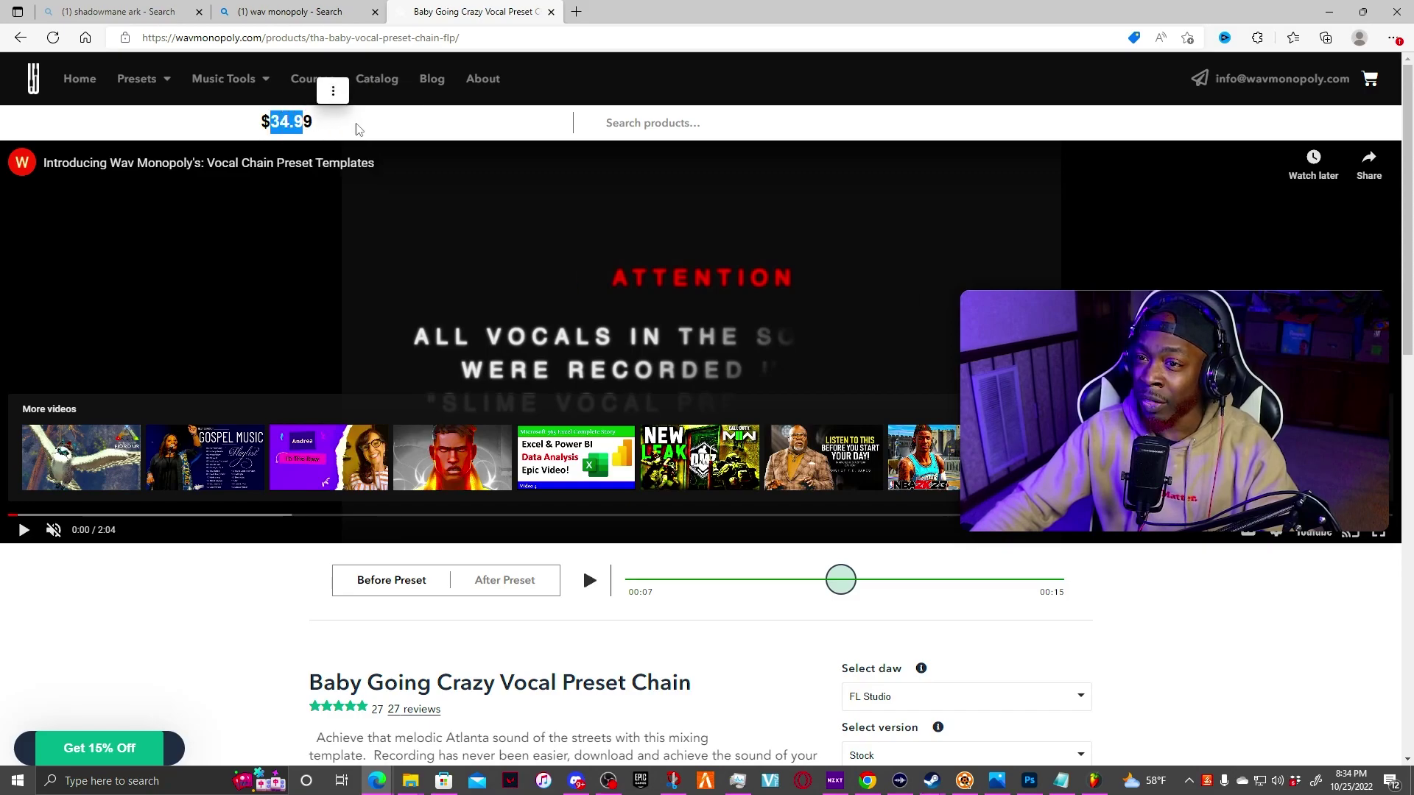
{"action": "scroll", "coordinate": [53, 386], "scroll_direction": "down", "scroll_amount": 10}
{"action": "scroll", "coordinate": [174, 381], "scroll_direction": "down", "scroll_amount": 3}
{"action": "scroll", "coordinate": [221, 357], "scroll_direction": "up", "scroll_amount": 10}
{"action": "scroll", "coordinate": [232, 347], "scroll_direction": "up", "scroll_amount": 2}
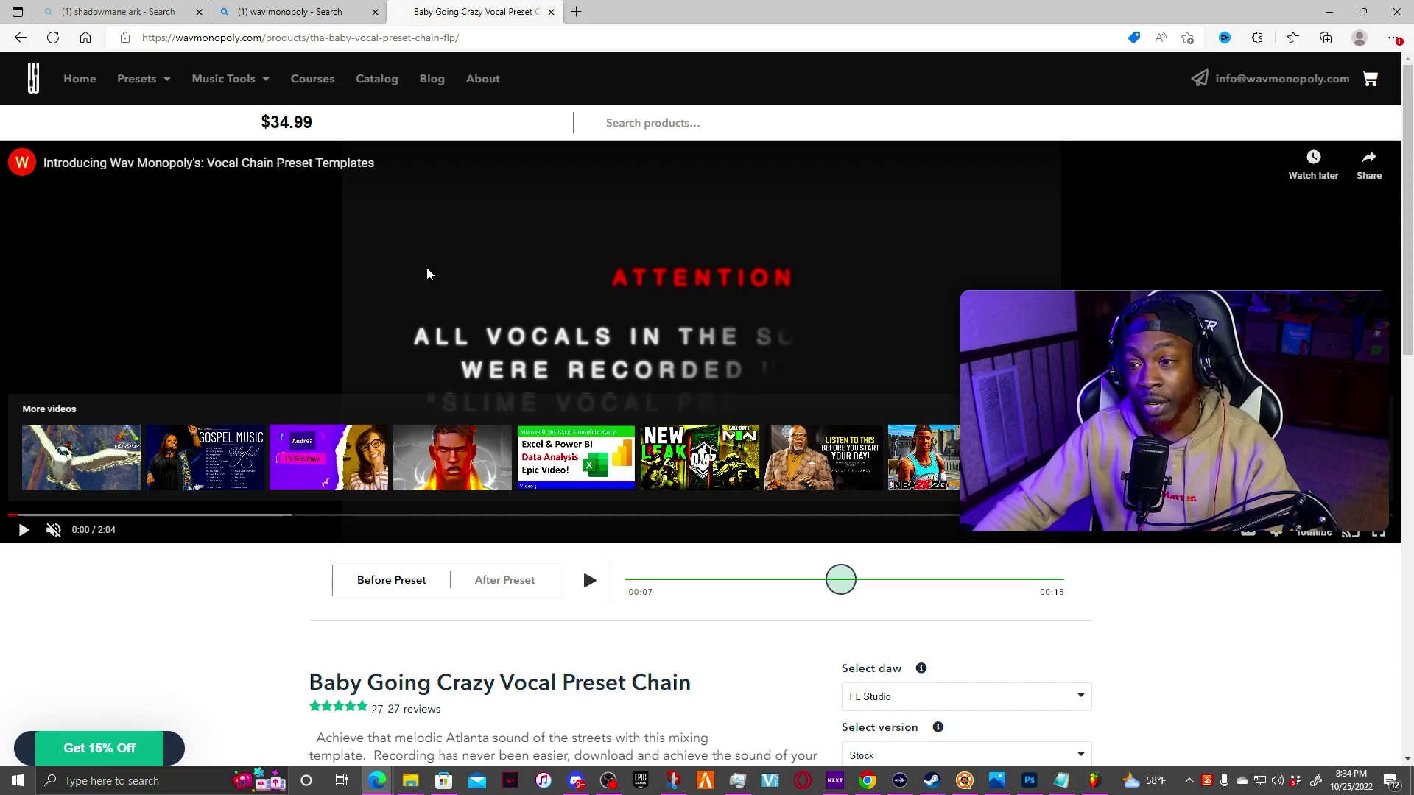
{"action": "scroll", "coordinate": [485, 547], "scroll_direction": "down", "scroll_amount": 10}
{"action": "scroll", "coordinate": [528, 513], "scroll_direction": "up", "scroll_amount": 2}
{"action": "scroll", "coordinate": [527, 513], "scroll_direction": "up", "scroll_amount": 9}
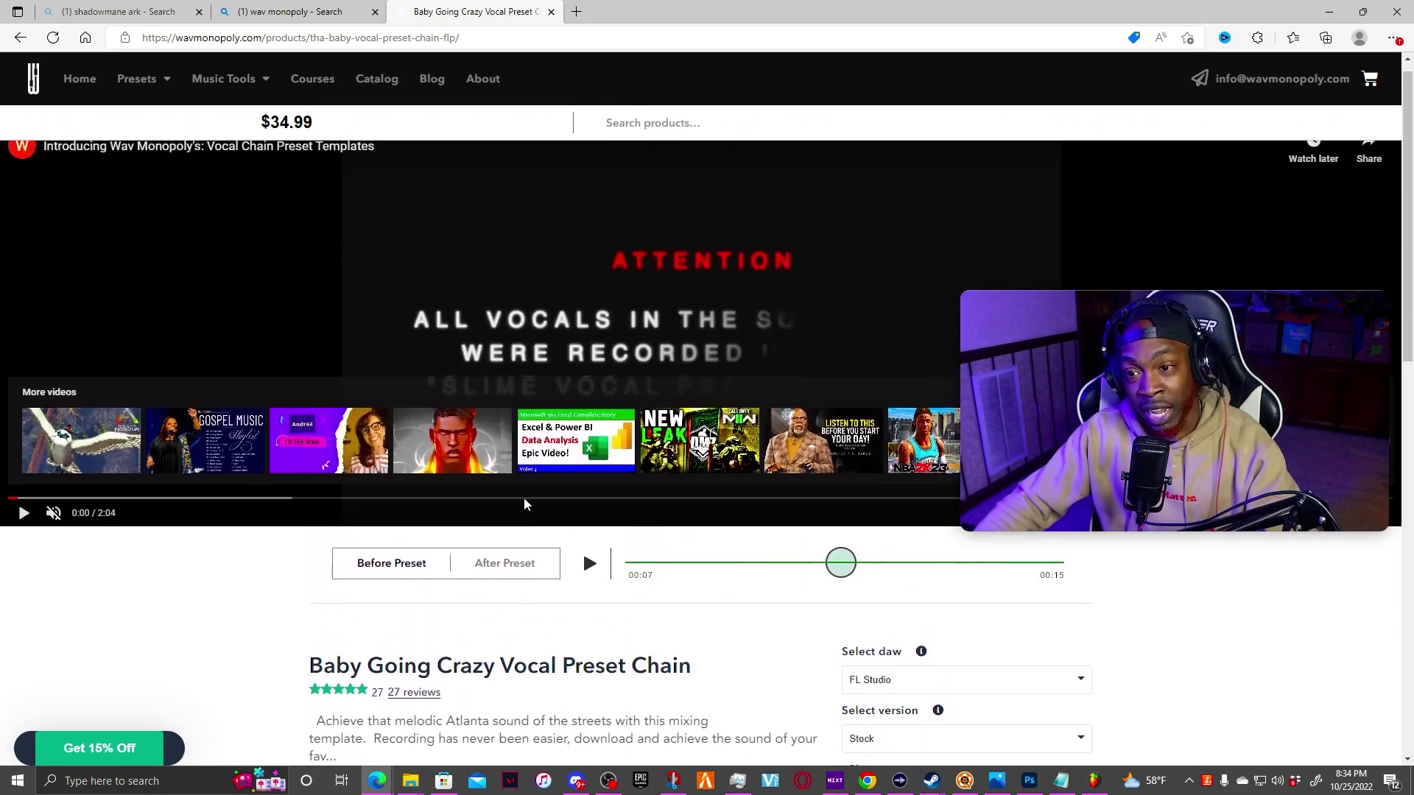
{"action": "scroll", "coordinate": [524, 498], "scroll_direction": "down", "scroll_amount": 7}
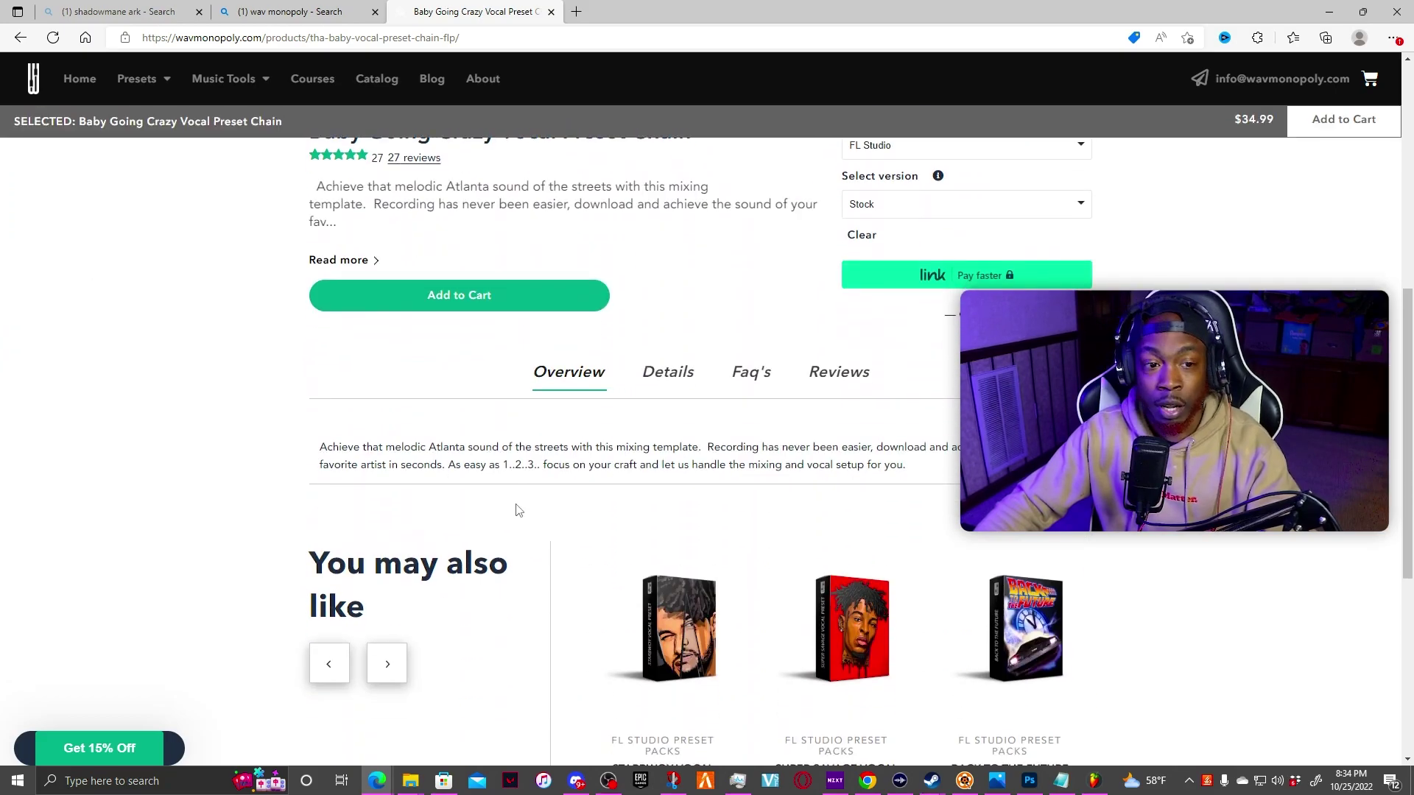
{"action": "scroll", "coordinate": [575, 482], "scroll_direction": "down", "scroll_amount": 3}
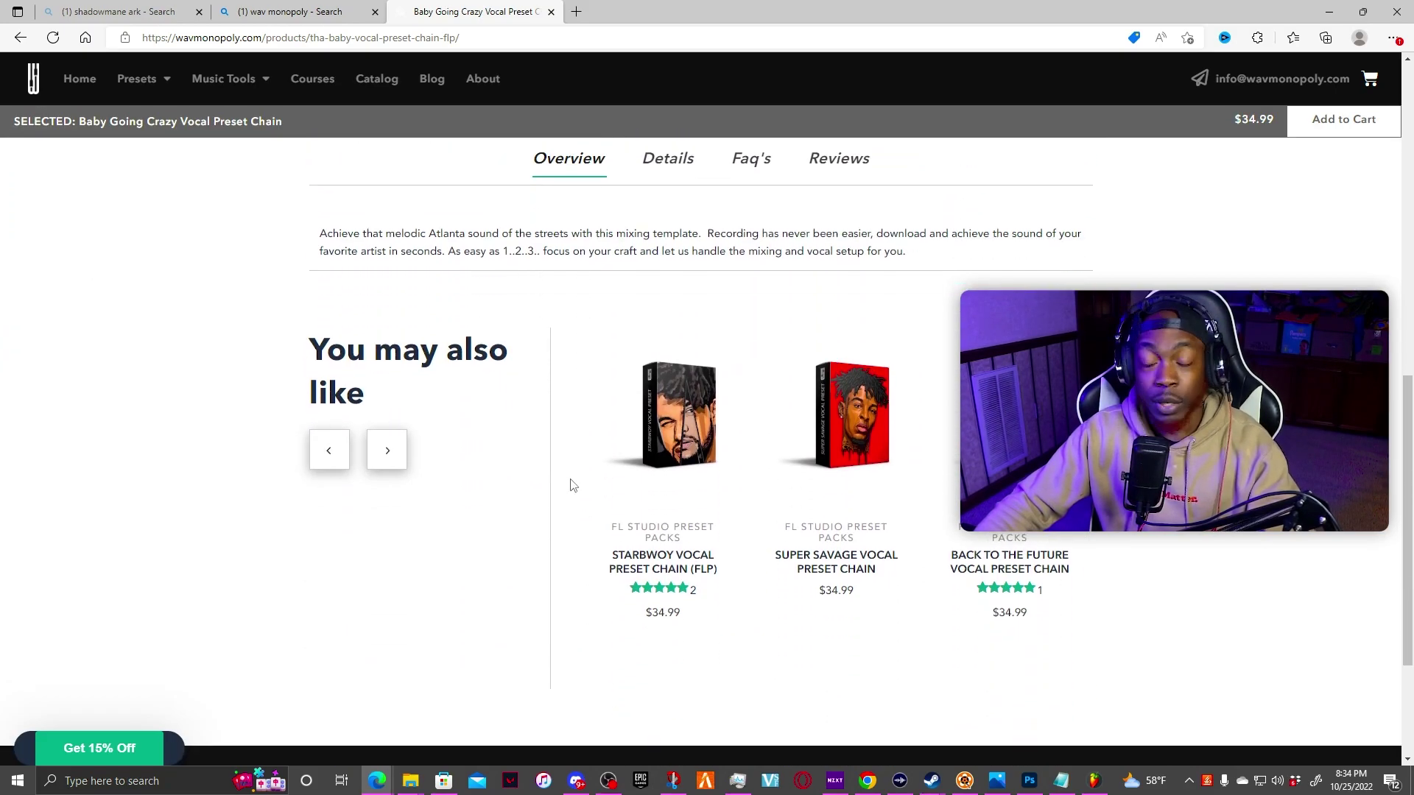
{"action": "scroll", "coordinate": [552, 470], "scroll_direction": "up", "scroll_amount": 9}
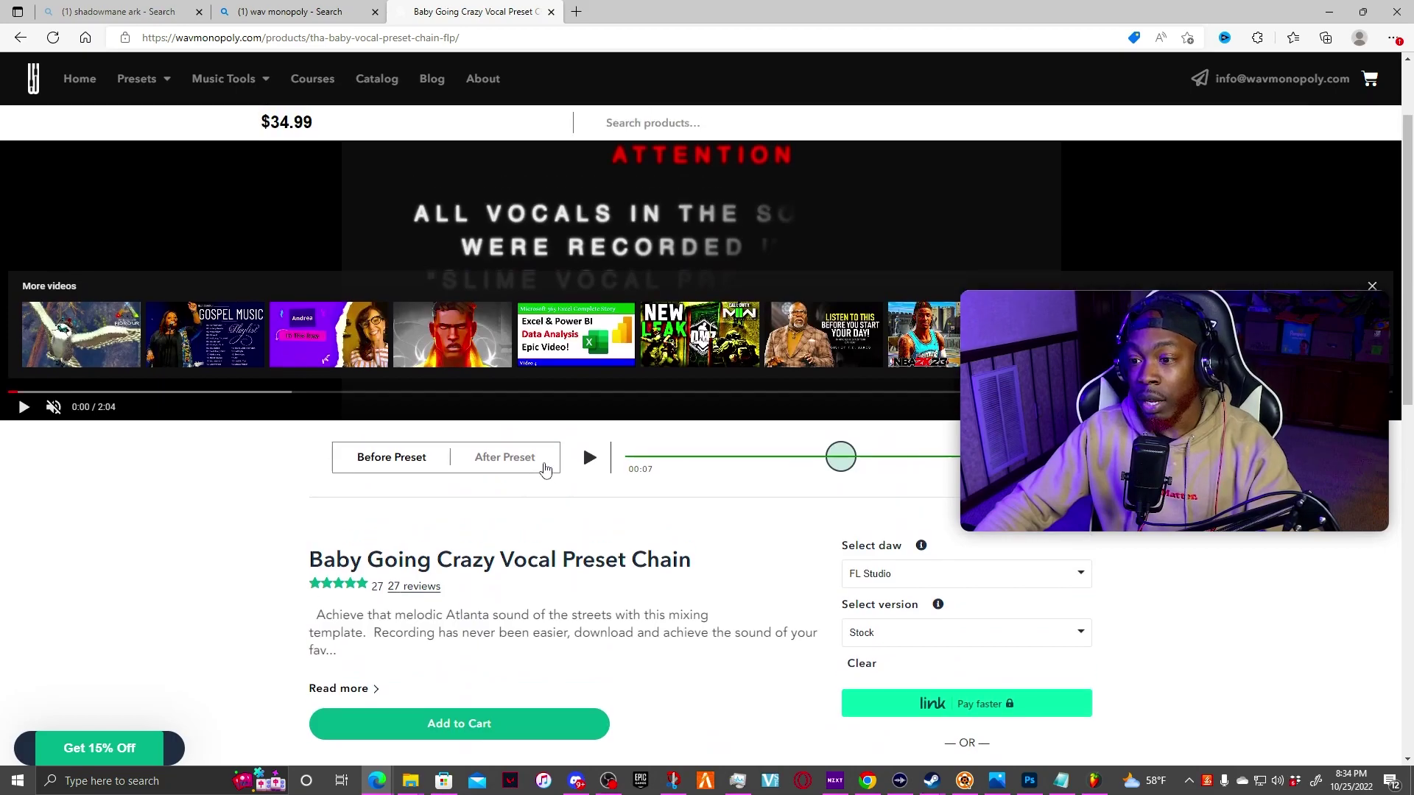
{"action": "scroll", "coordinate": [551, 469], "scroll_direction": "down", "scroll_amount": 5}
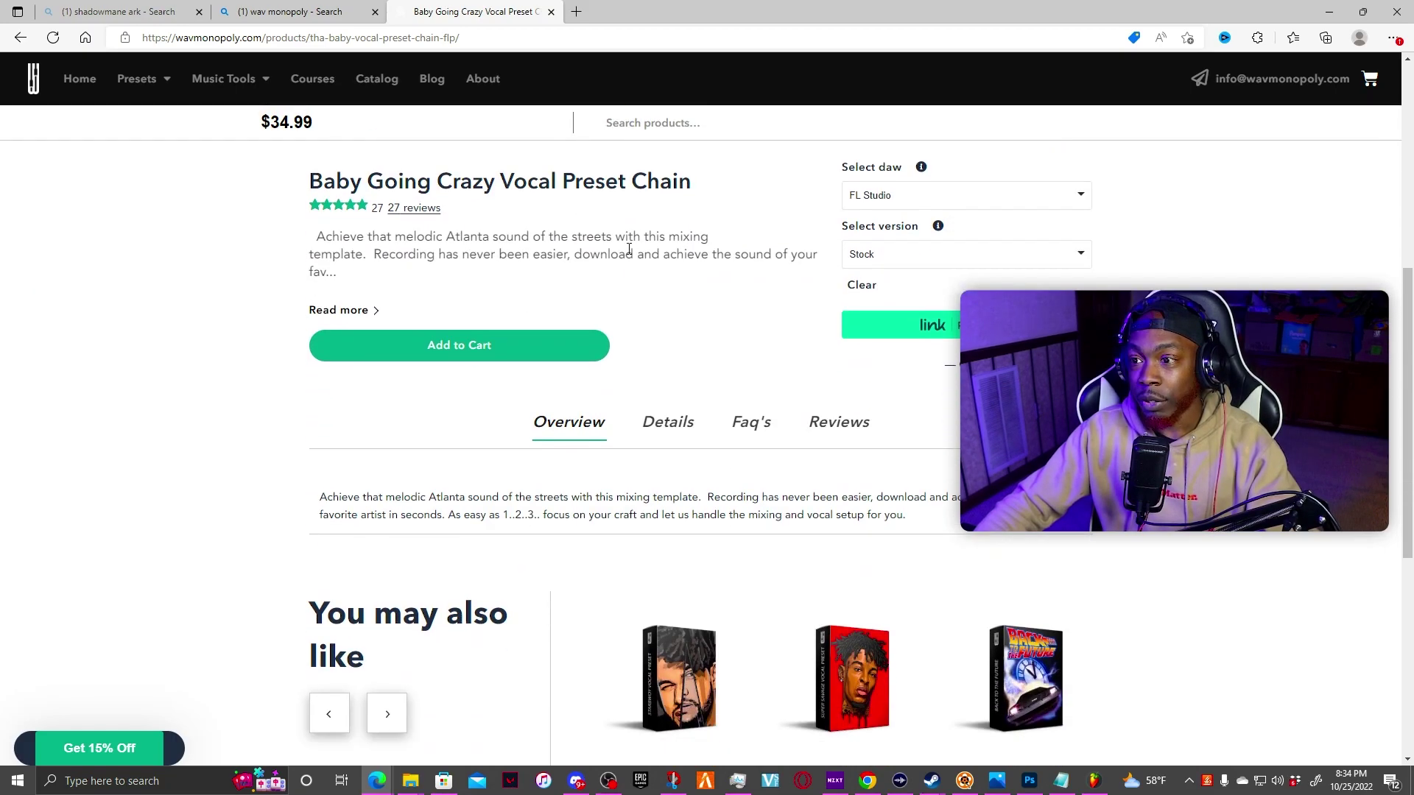
{"action": "scroll", "coordinate": [669, 418], "scroll_direction": "up", "scroll_amount": 4}
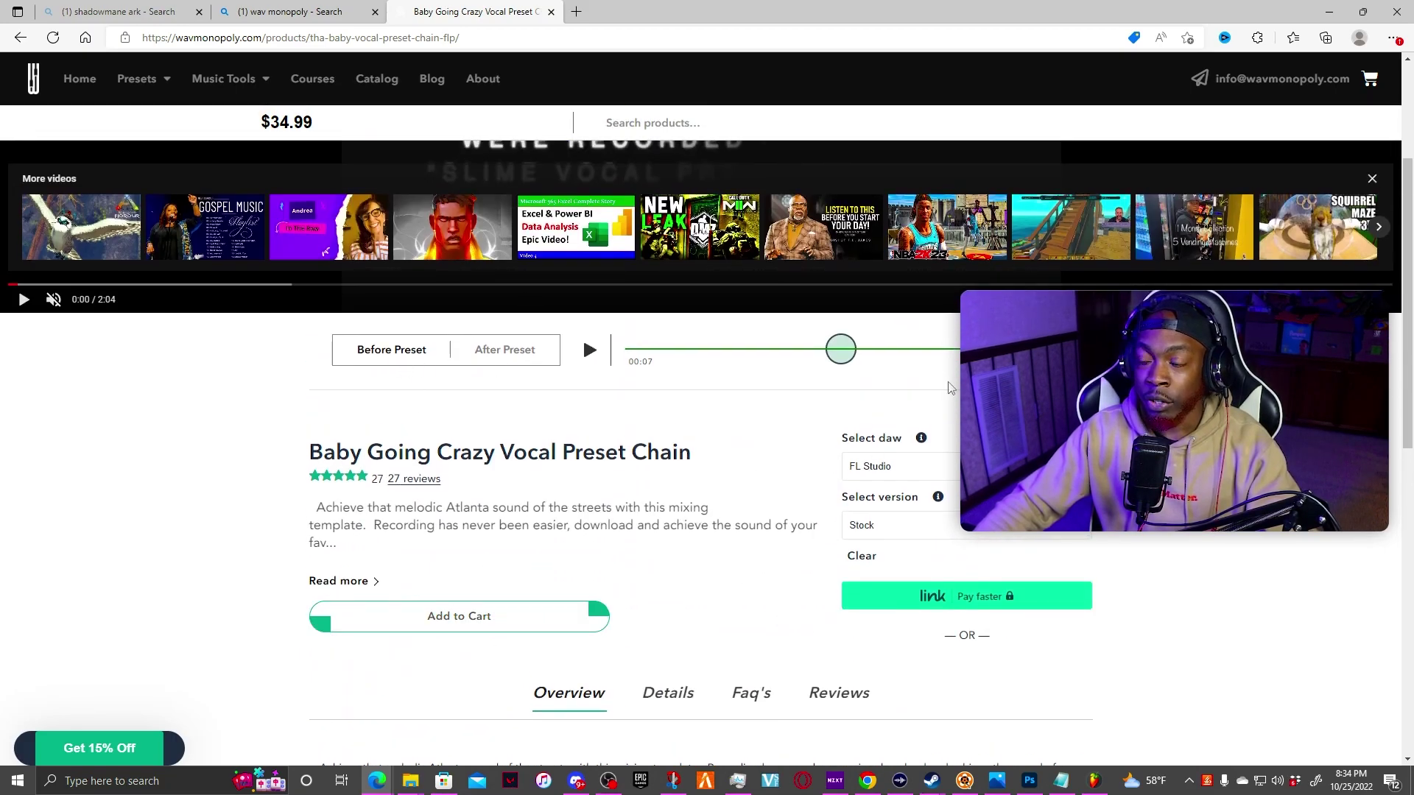
Step: Switch to File Explorer and search the Downloads folder for "baby going crazy"
{"action": "left_click", "coordinate": [410, 780]}
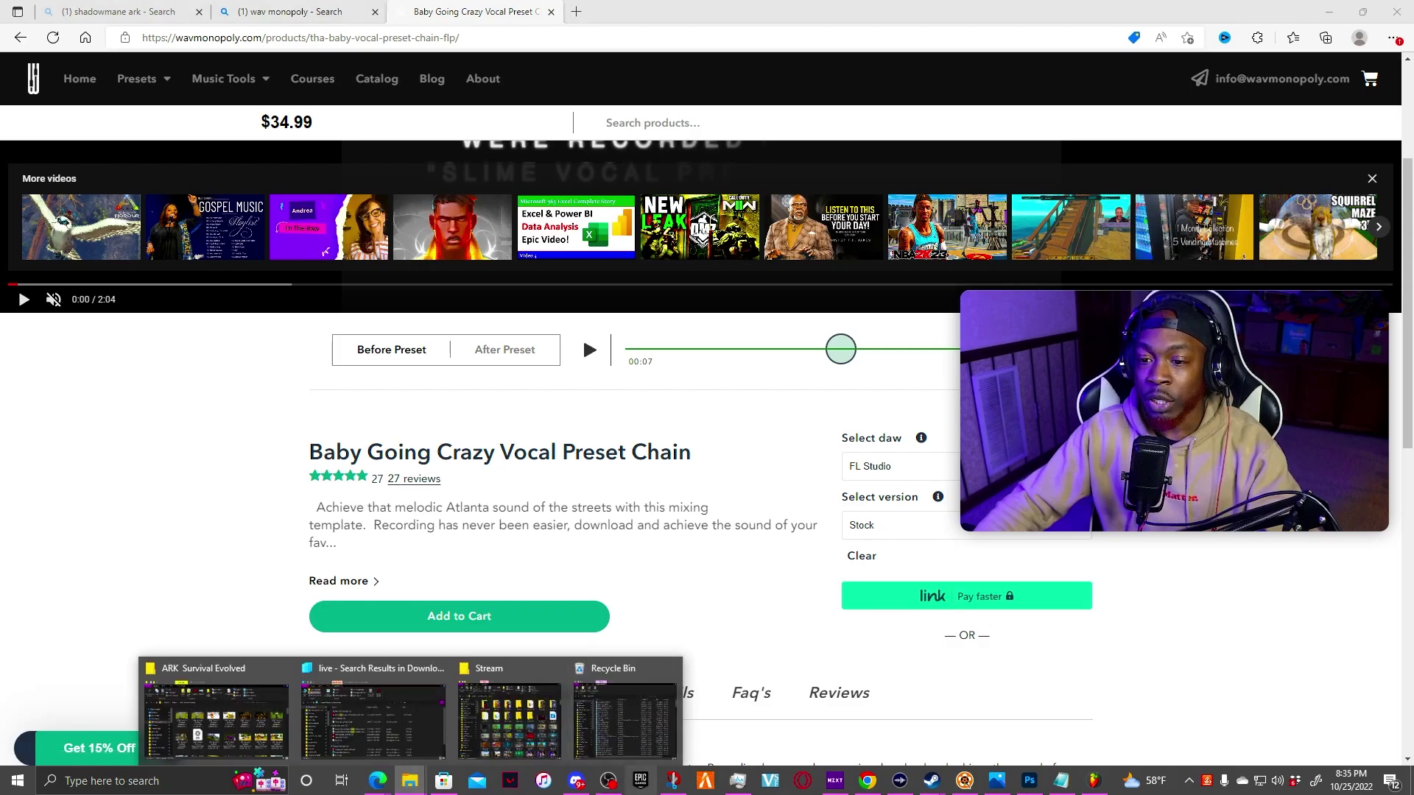
{"action": "left_click", "coordinate": [188, 736]}
{"action": "left_click", "coordinate": [453, 345]}
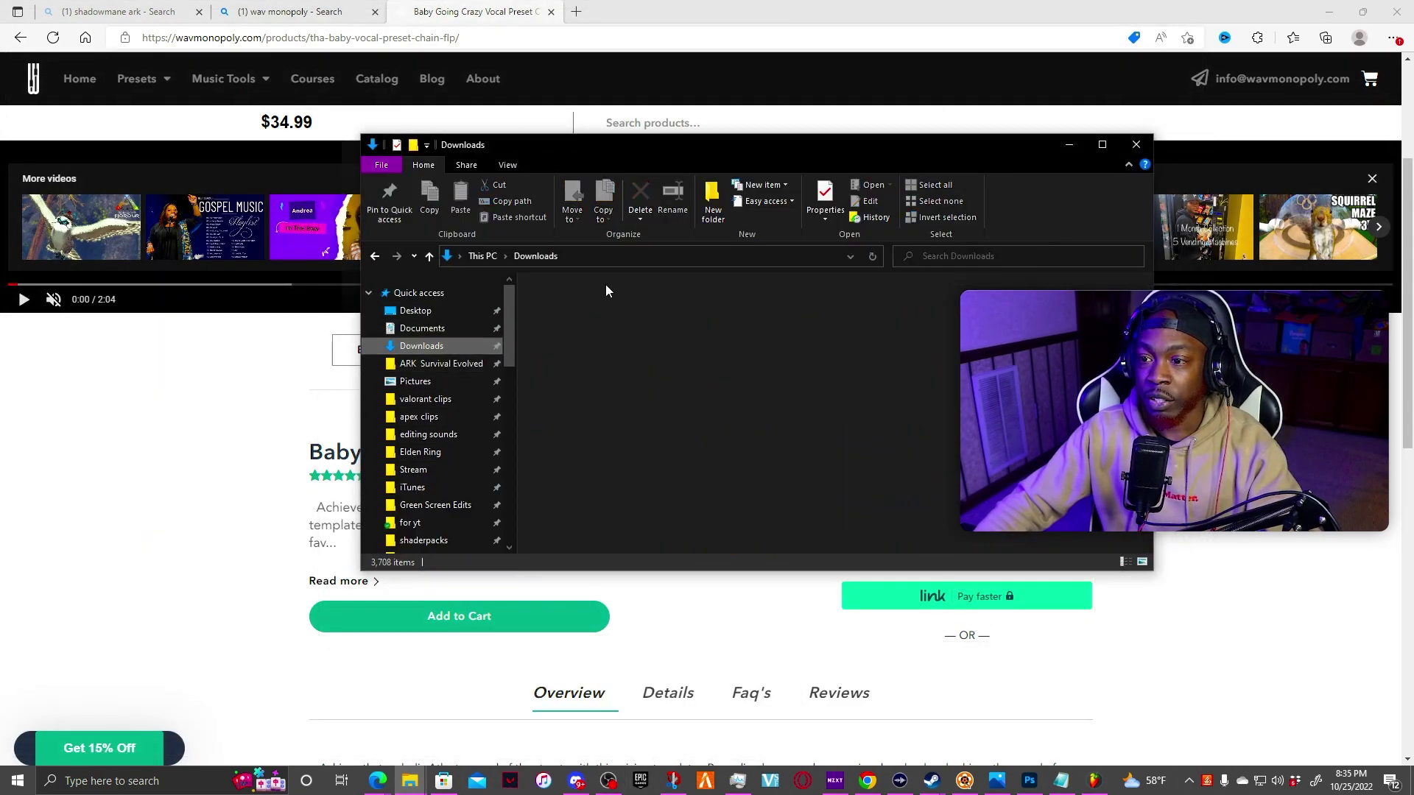
{"action": "left_click", "coordinate": [941, 257]}
{"action": "type", "text": "baby going crazy"}
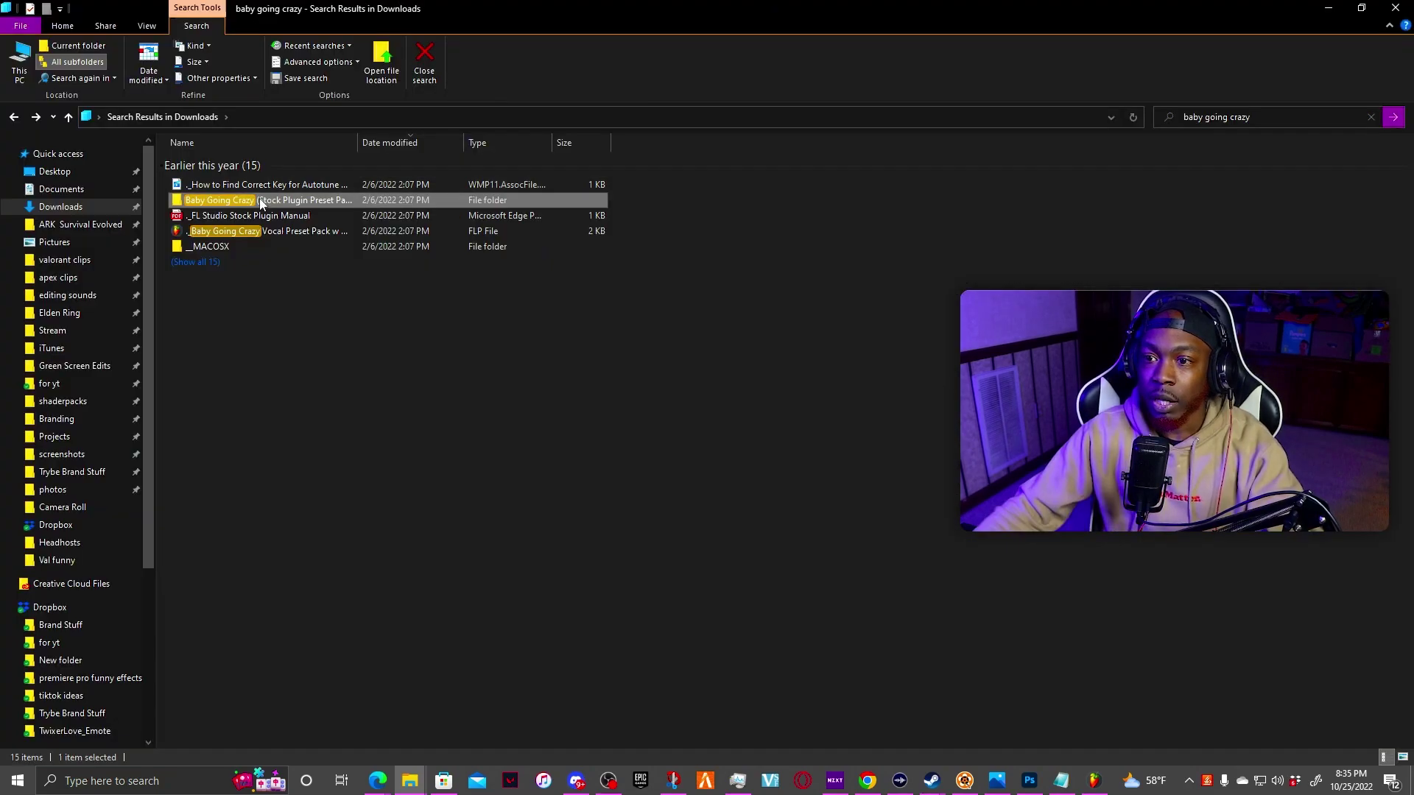
Step: Open the vocal preset project from the Baby Going Crazy (Stock Plugin Preset Pack) folder in FL Studio and show its mixer
{"action": "double_click", "coordinate": [250, 201]}
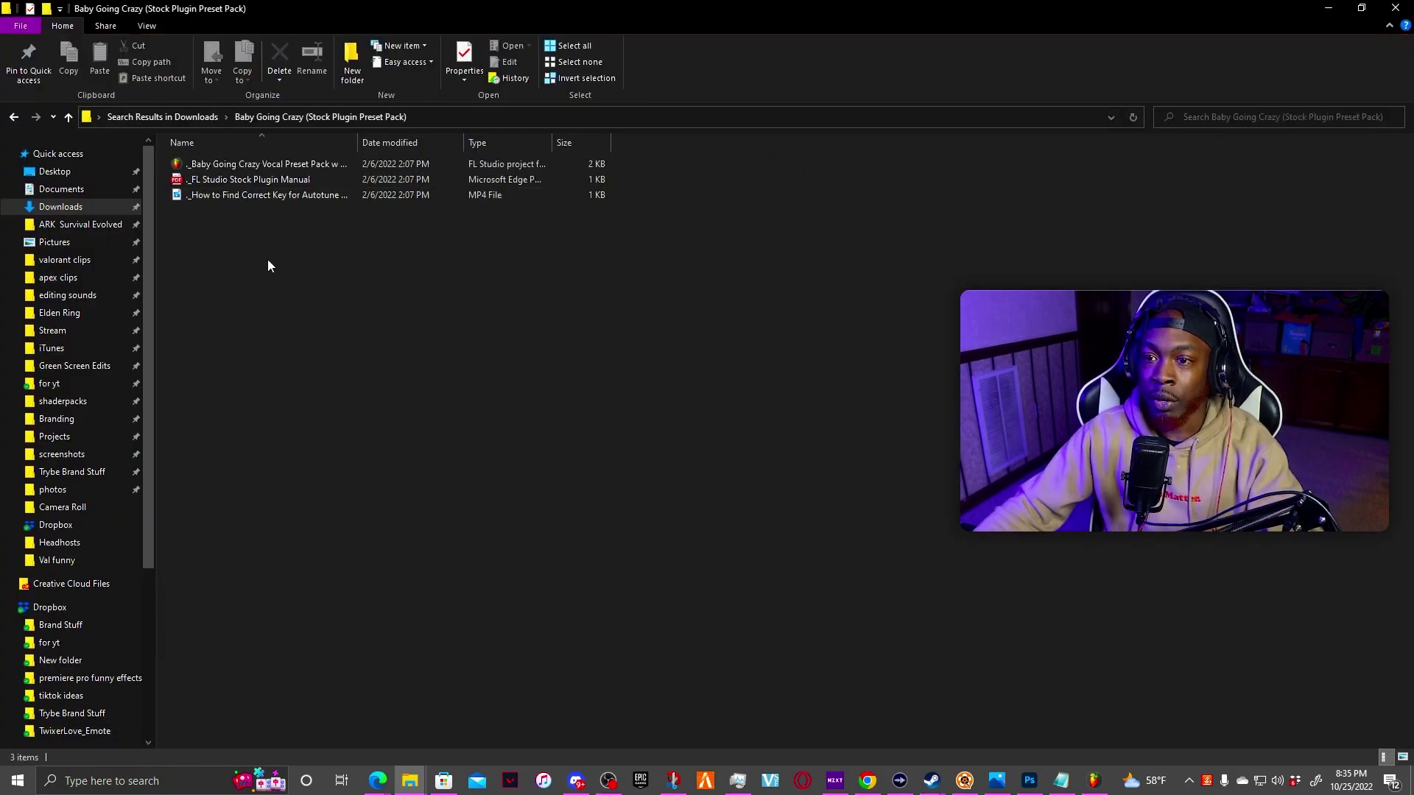
{"action": "double_click", "coordinate": [348, 162]}
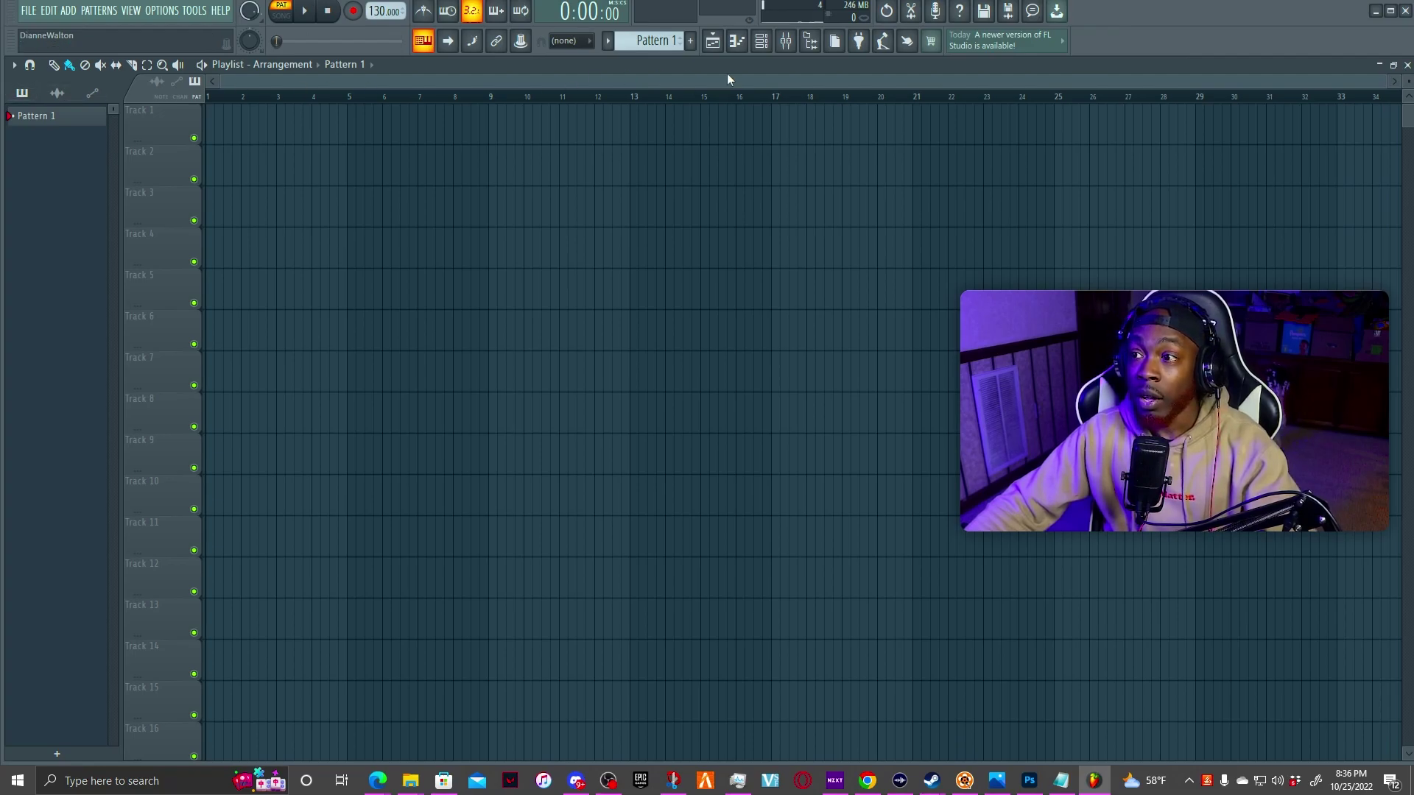
{"action": "left_click", "coordinate": [792, 45]}
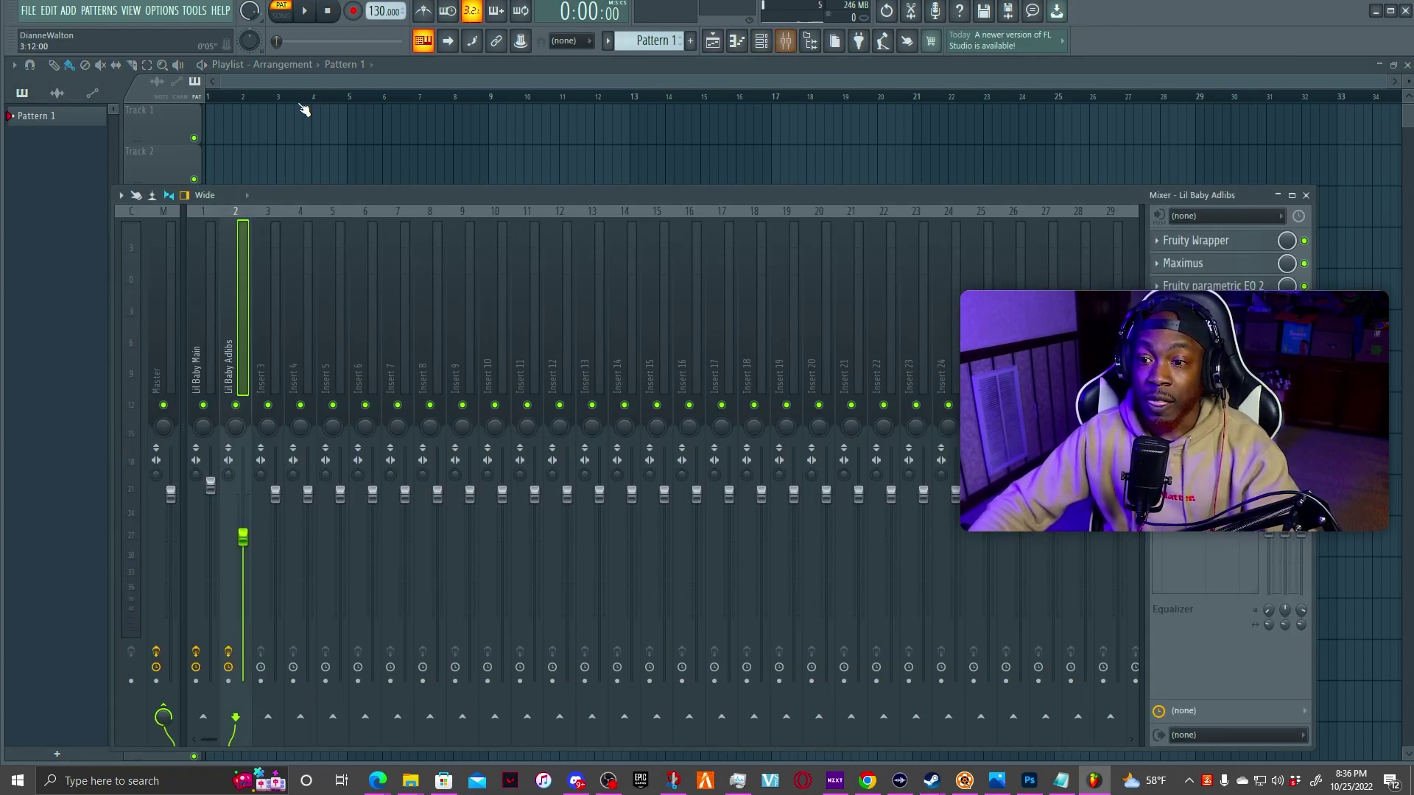
Step: Examine the effect chains on the Lil Baby Main and Lil Baby Adlibs mixer tracks
{"action": "left_click", "coordinate": [198, 344]}
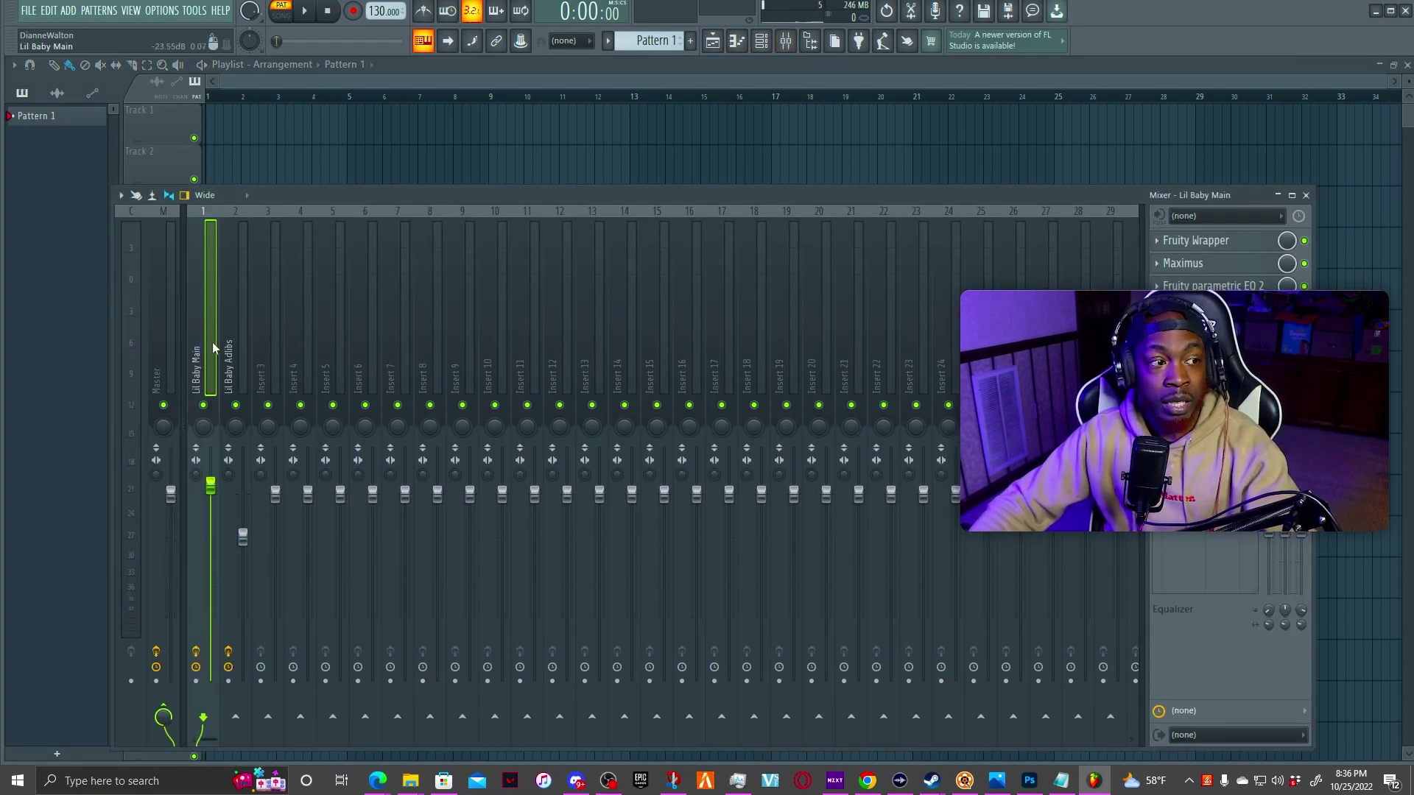
{"action": "left_click", "coordinate": [236, 342]}
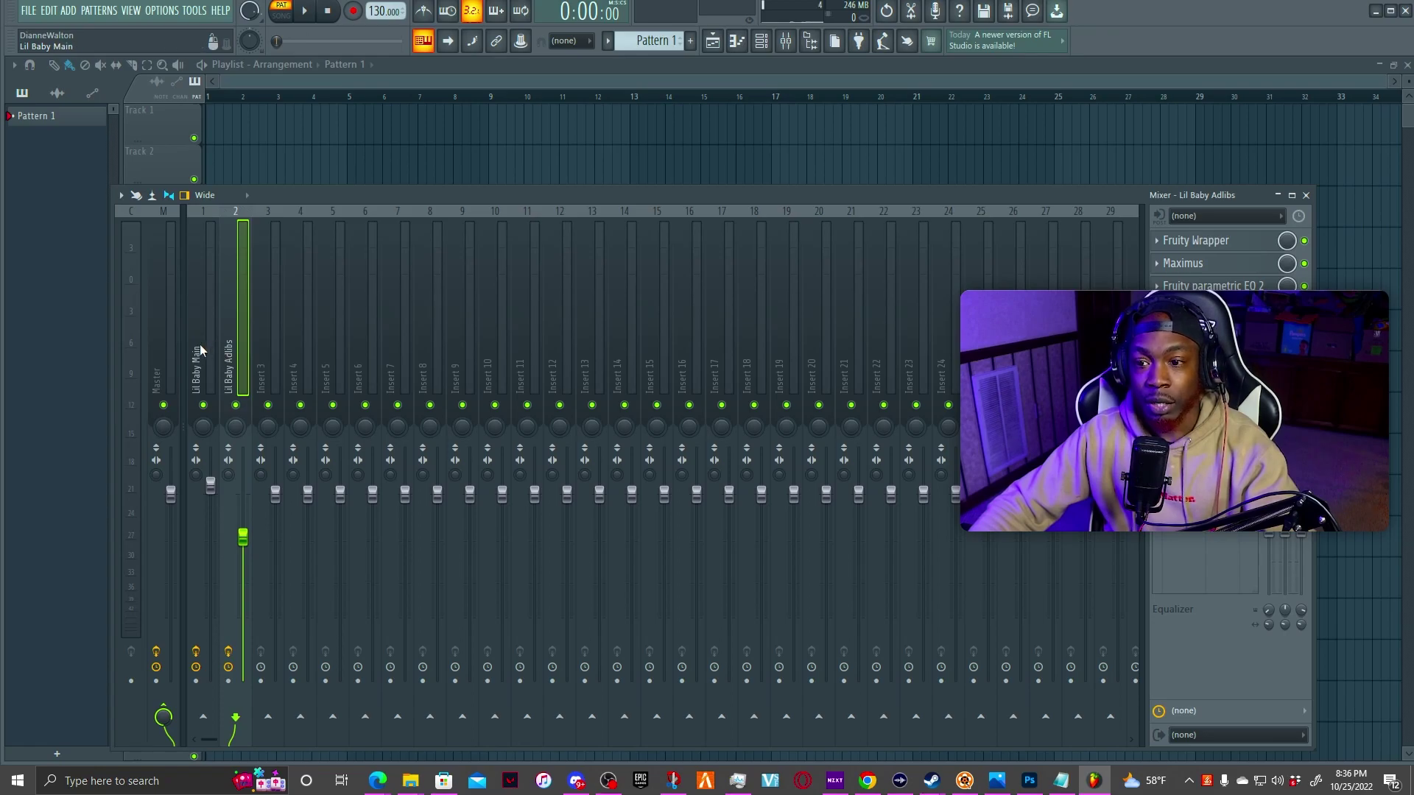
{"action": "left_click", "coordinate": [201, 343]}
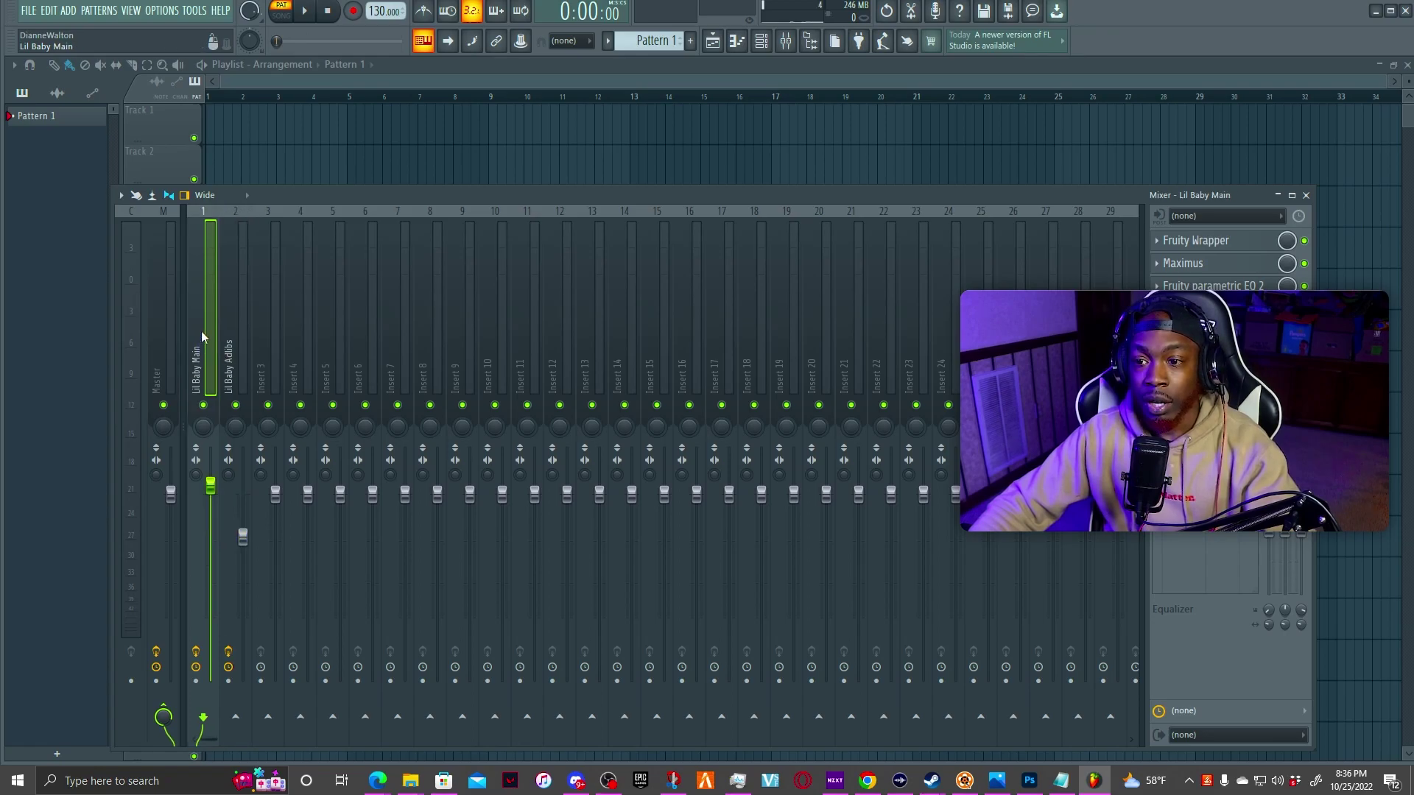
Step: Try to save the Lil Baby Main and Lil Baby Adlibs mixer track states in the Mixer presets folder, and close the mixer
{"action": "left_click", "coordinate": [120, 196]}
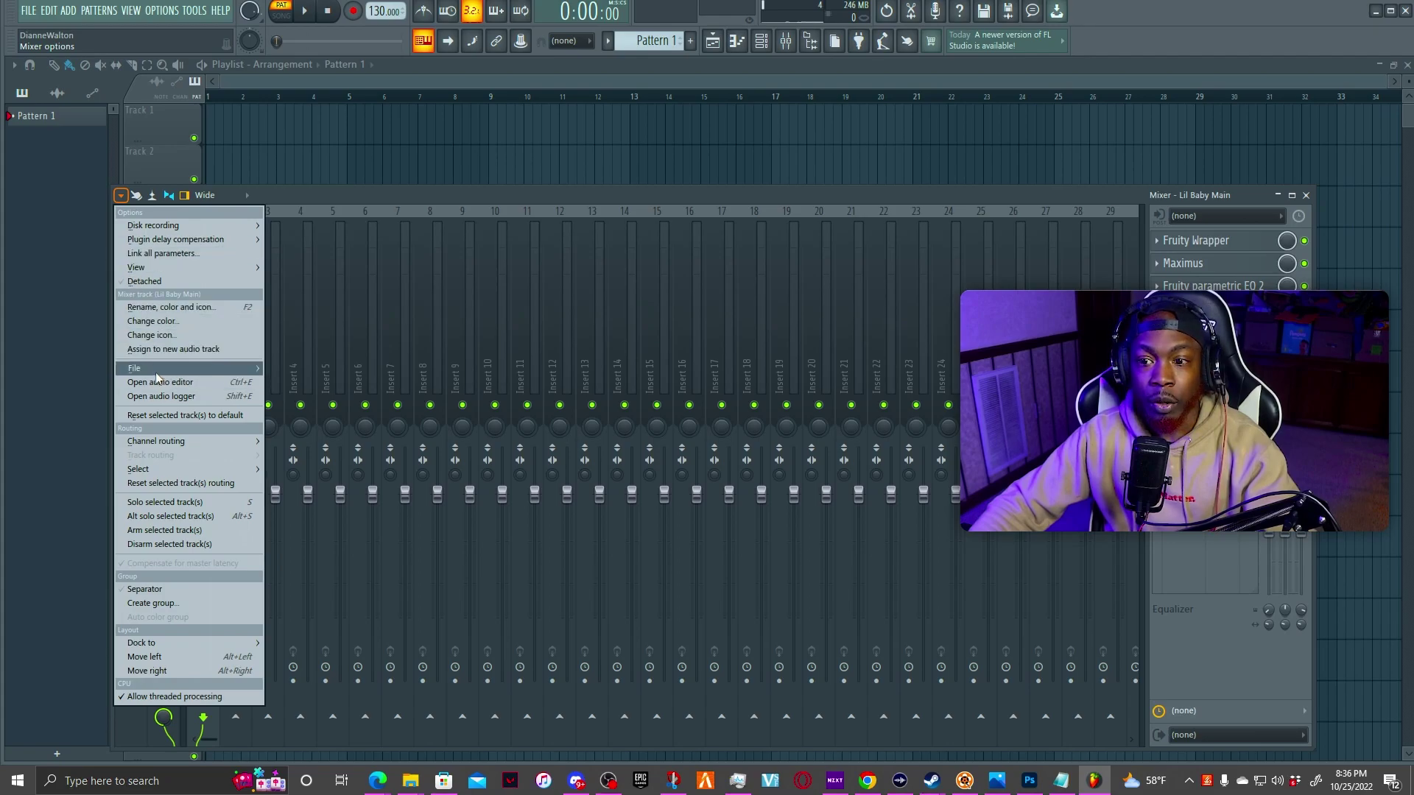
{"action": "mouse_move", "coordinate": [156, 373]}
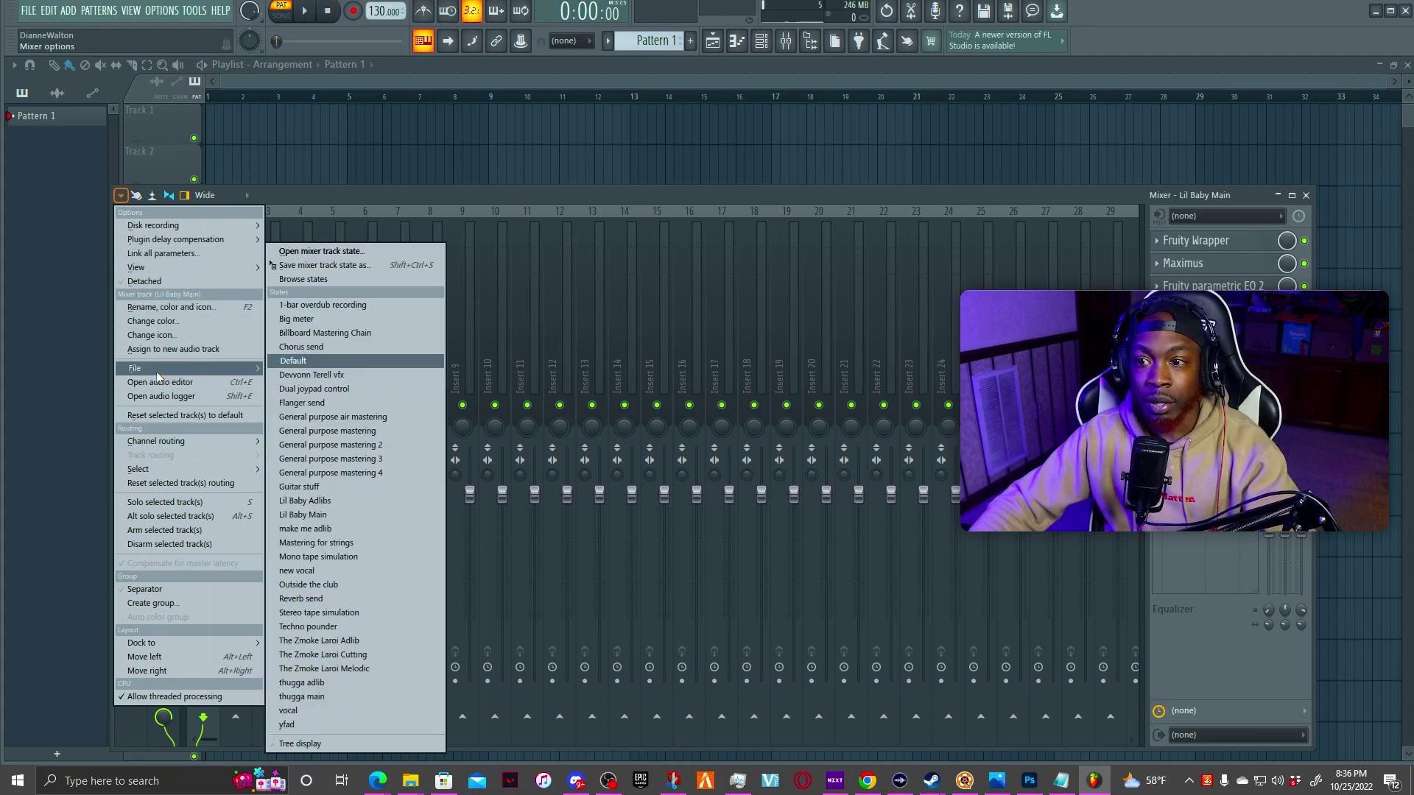
{"action": "left_click", "coordinate": [321, 265]}
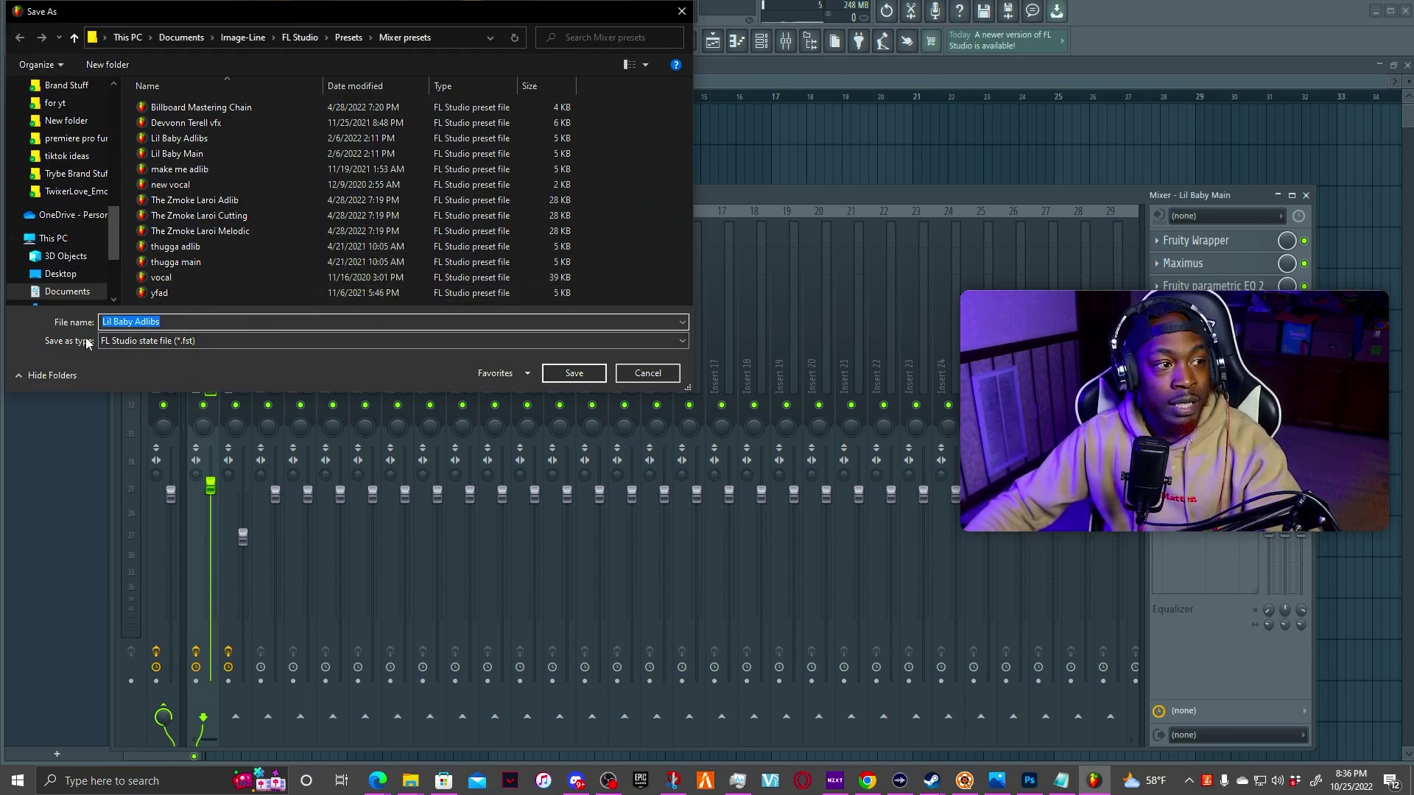
{"action": "left_click", "coordinate": [655, 373]}
{"action": "right_click", "coordinate": [308, 335]}
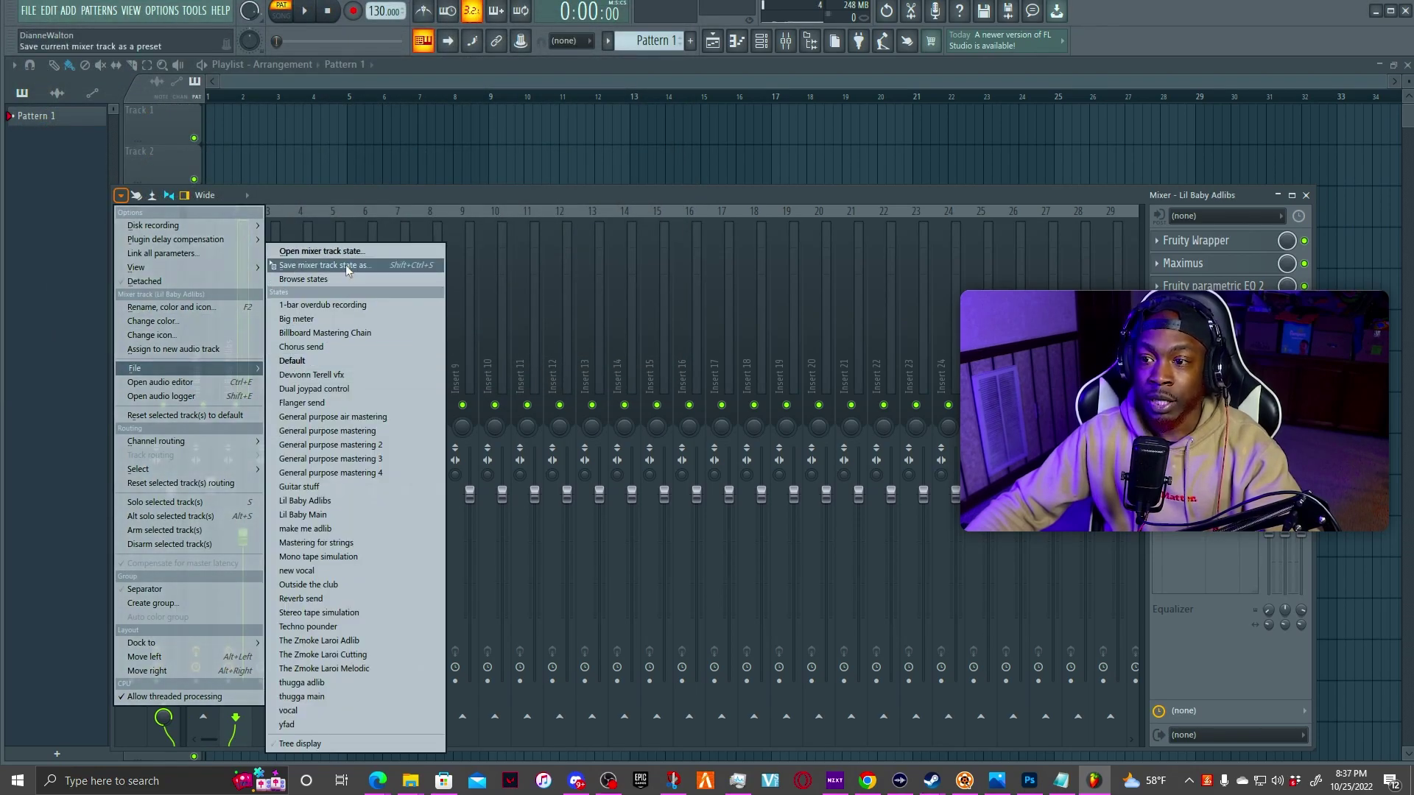
{"action": "left_click", "coordinate": [346, 266]}
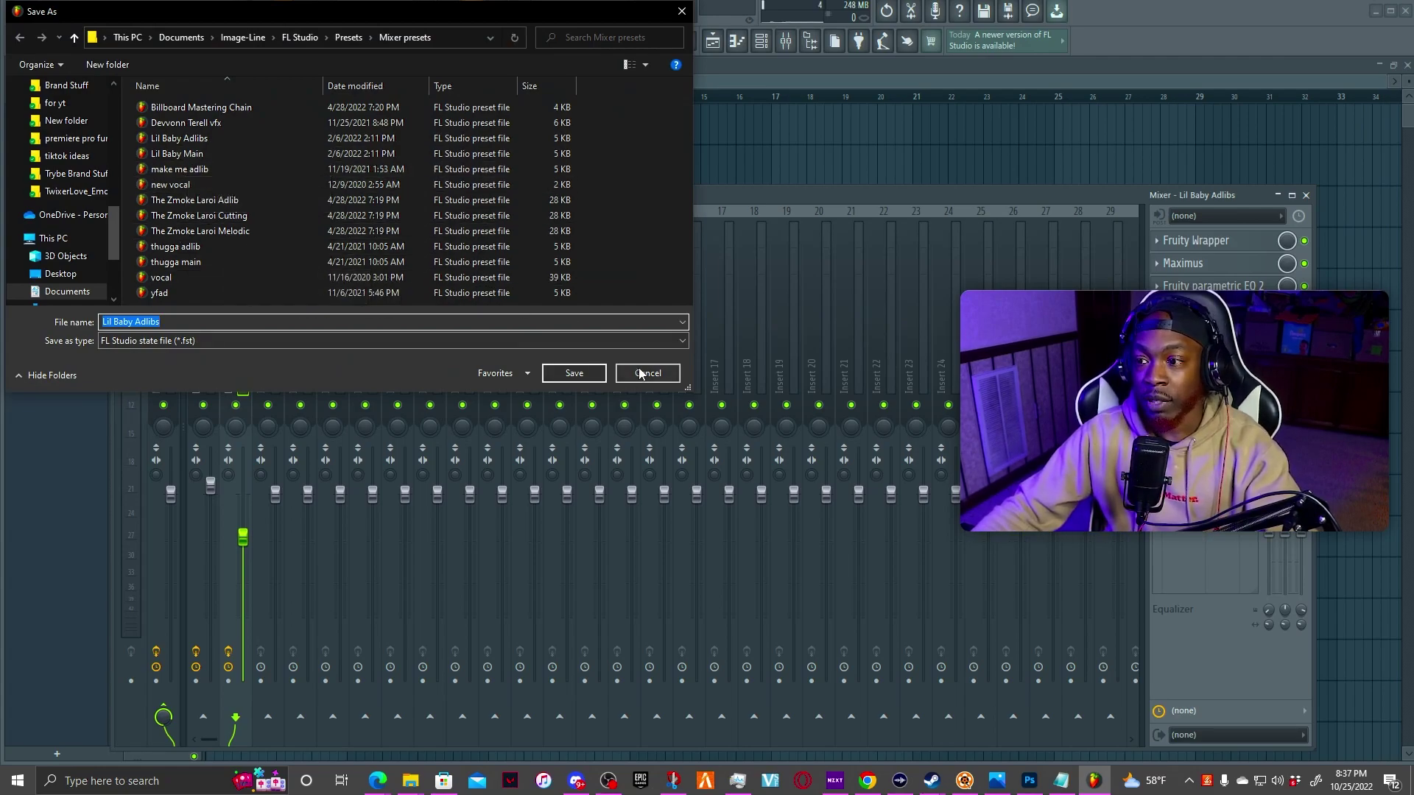
{"action": "left_click", "coordinate": [574, 373]}
{"action": "left_click", "coordinate": [403, 79]}
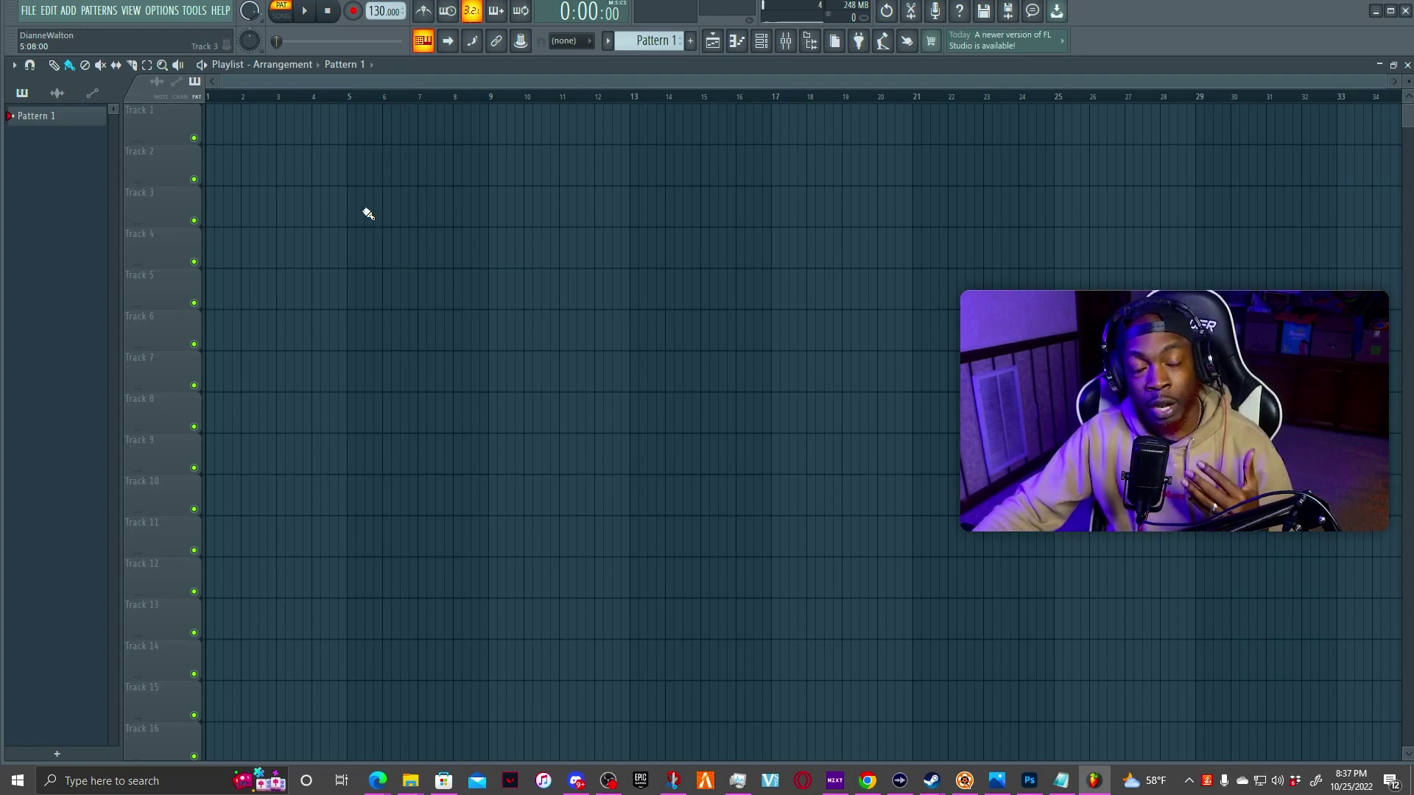
Step: Open the recent project sub alert.flp
{"action": "left_click", "coordinate": [29, 10]}
{"action": "mouse_move", "coordinate": [71, 50]}
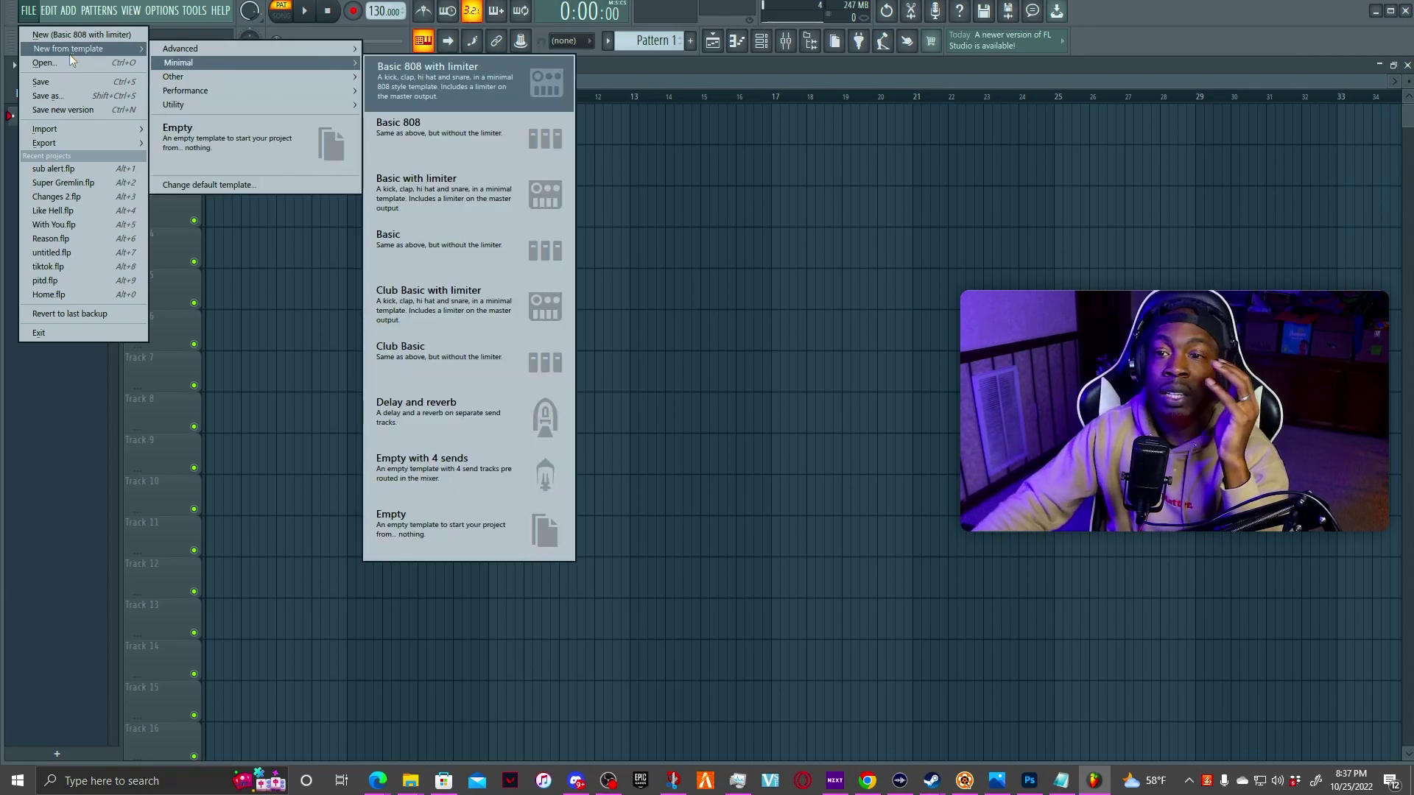
{"action": "left_click", "coordinate": [84, 171]}
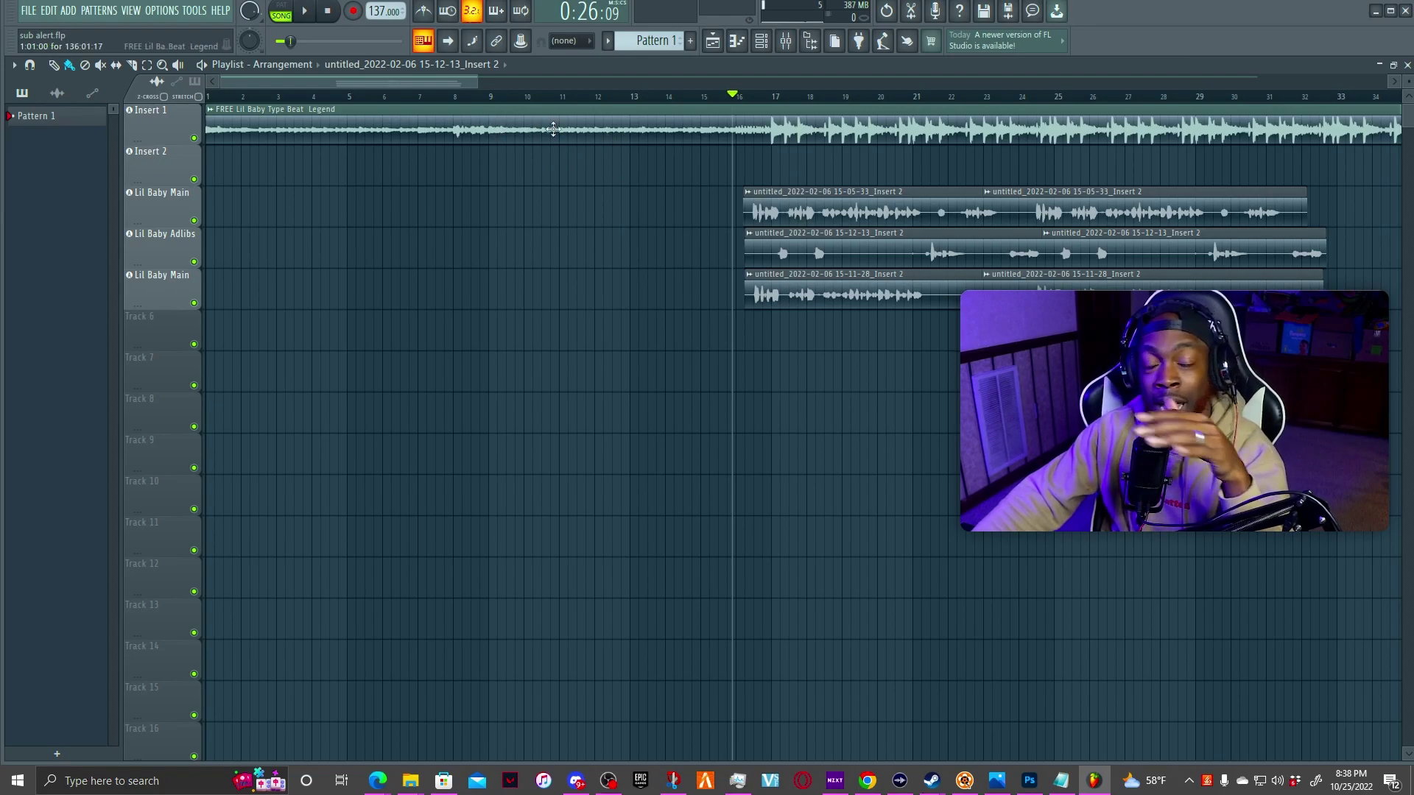
Step: Solo the beat on the Insert 1 track and play it from just after bar 15
{"action": "right_click", "coordinate": [192, 138]}
{"action": "left_click", "coordinate": [715, 105]}
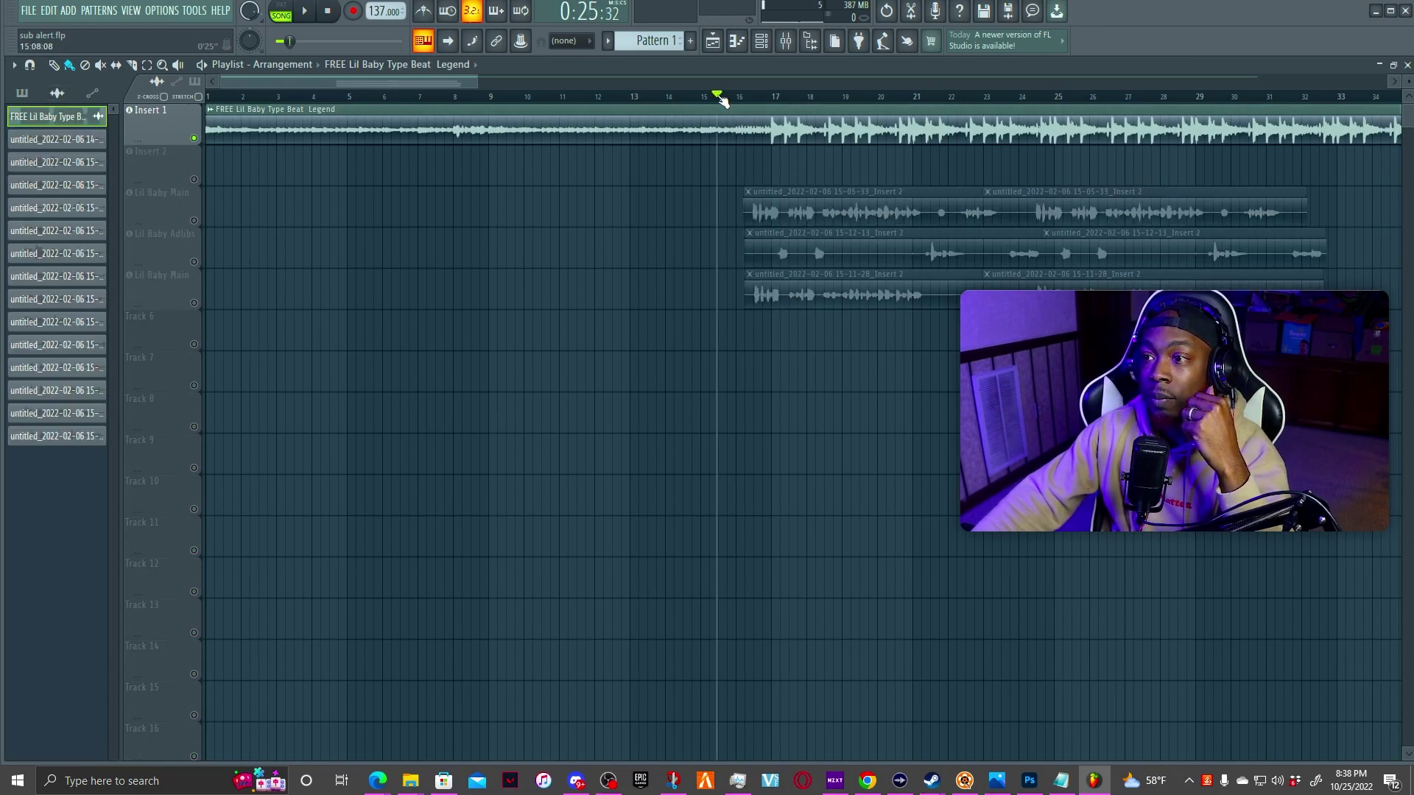
{"action": "left_click", "coordinate": [306, 15]}
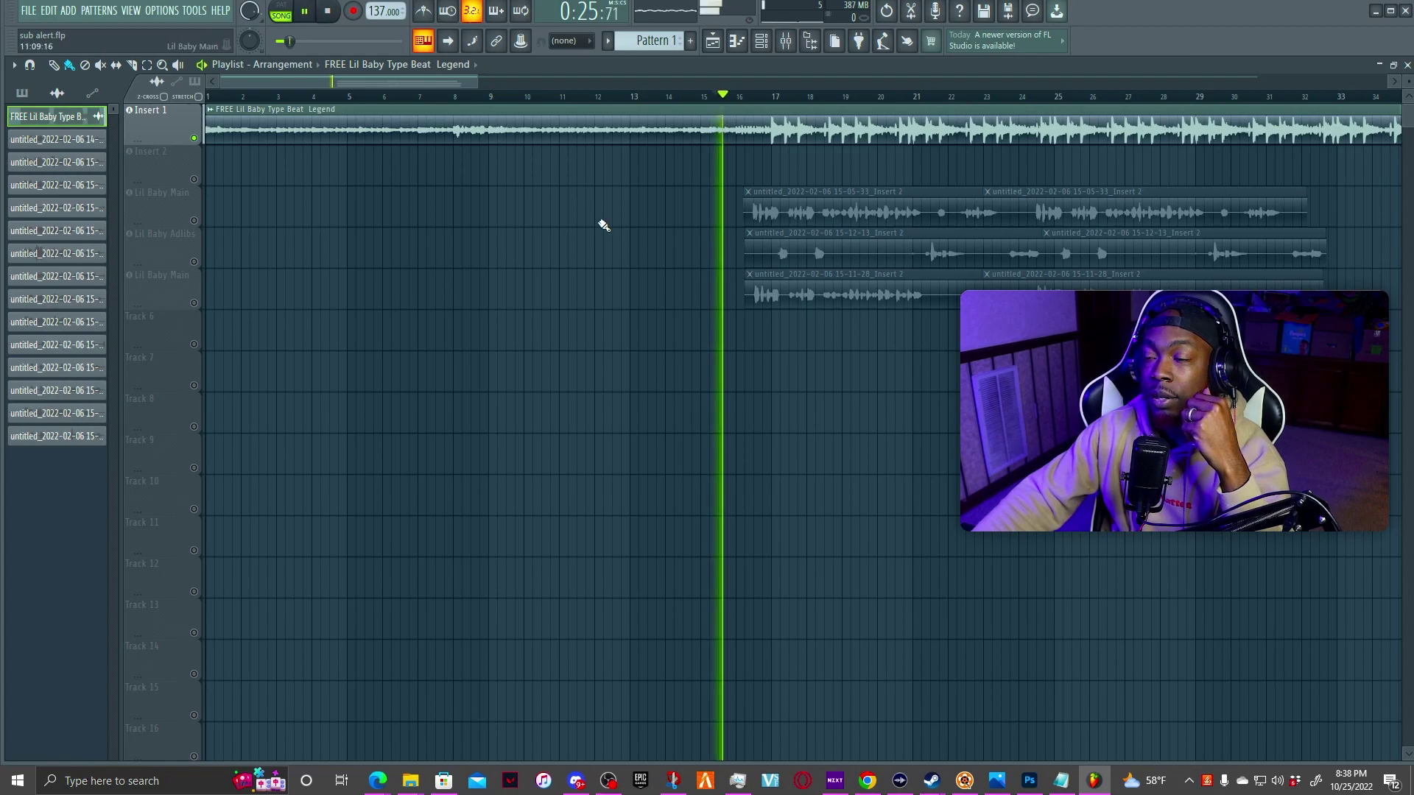
Step: Raise the master fader slightly in the mixer, stop playback and return to the playlist
{"action": "left_click", "coordinate": [785, 41]}
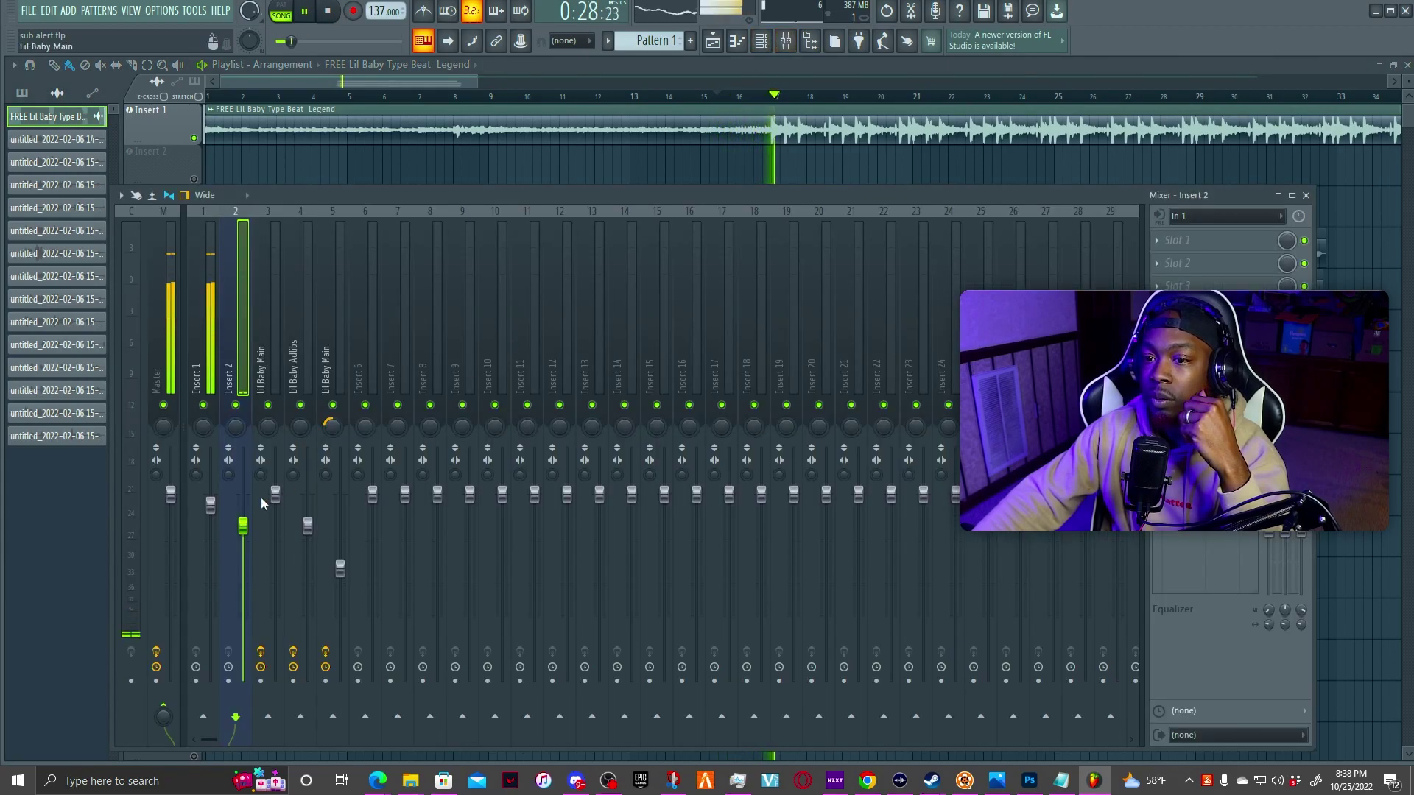
{"action": "left_click_drag", "start_coordinate": [171, 494], "coordinate": [171, 485]}
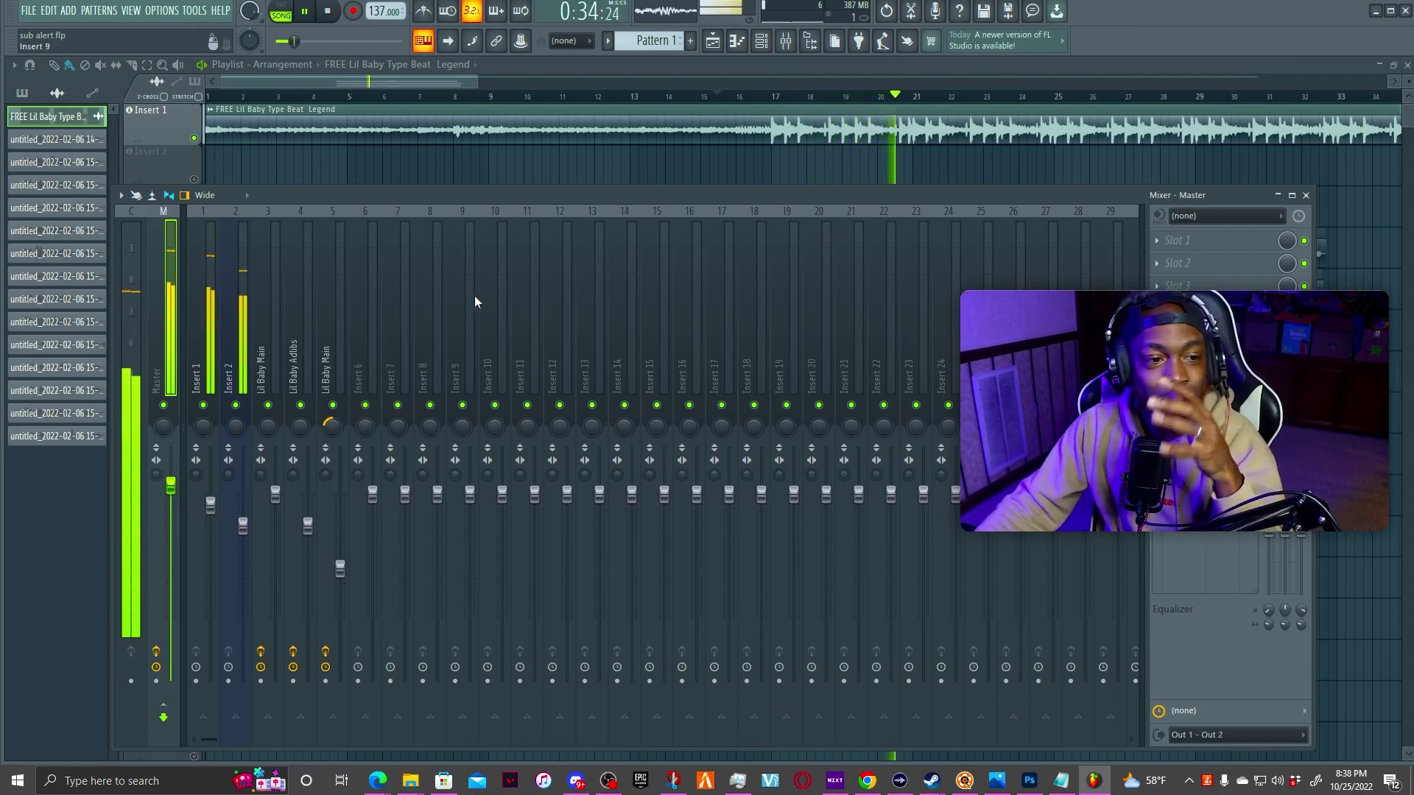
{"action": "key", "text": "space"}
{"action": "key", "text": "F9"}
Step: Solo the upper Lil Baby Main vocal track, play it from the start of its first clip, and stop playback
{"action": "left_click", "coordinate": [730, 96]}
{"action": "right_click", "coordinate": [194, 221]}
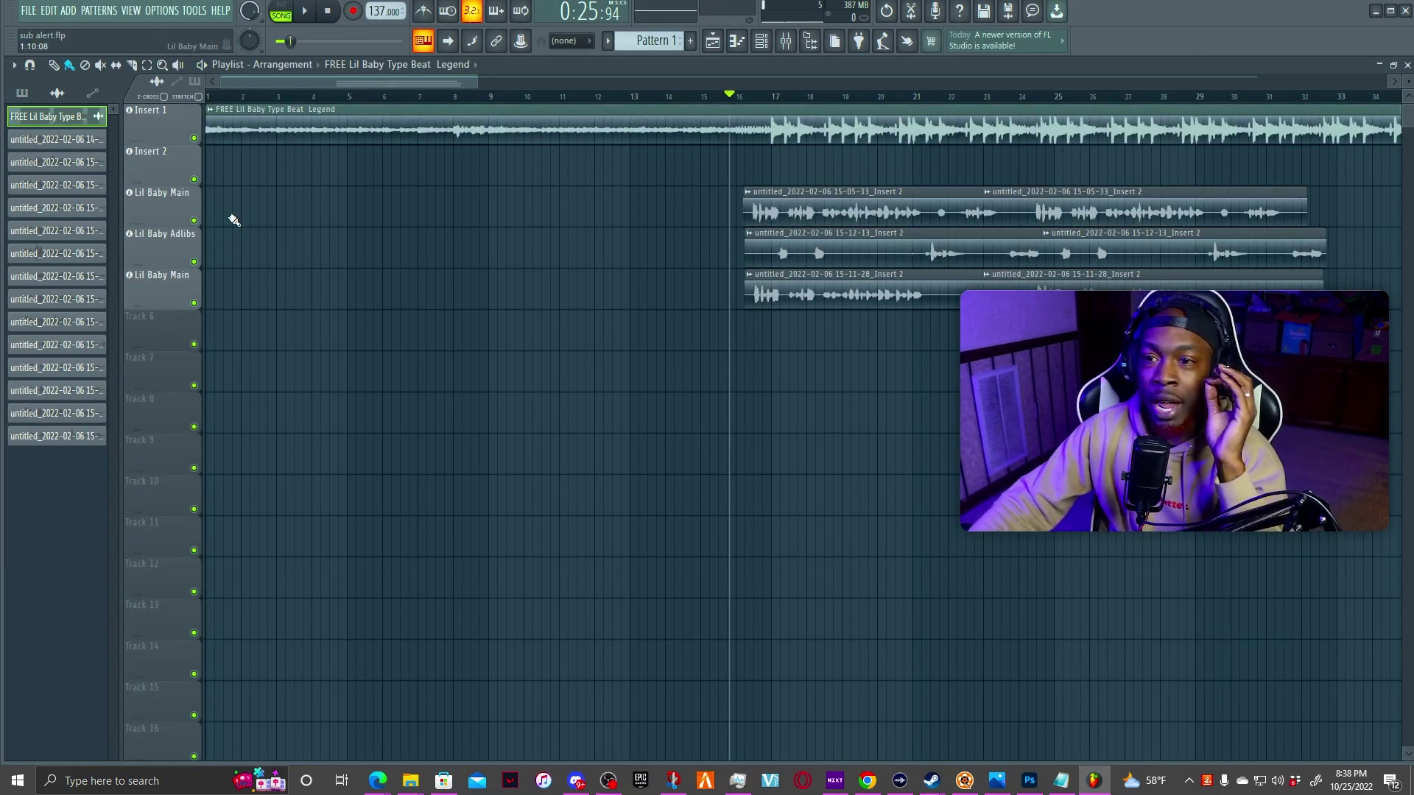
{"action": "right_click", "coordinate": [195, 221]}
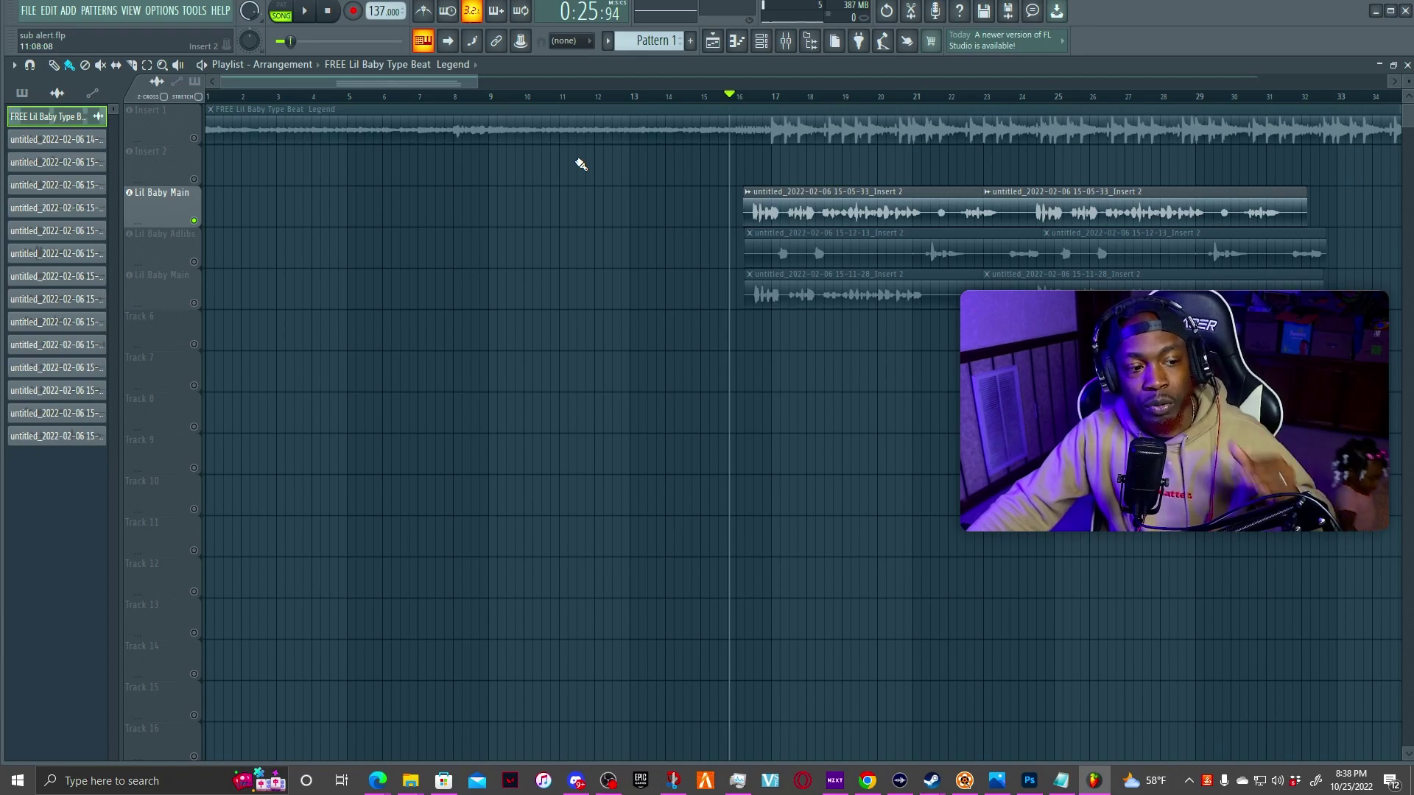
{"action": "mouse_move", "coordinate": [744, 97]}
{"action": "left_mouse_down"}
{"action": "mouse_move", "coordinate": [763, 96]}
{"action": "mouse_move", "coordinate": [747, 97]}
{"action": "left_mouse_up"}
{"action": "left_click", "coordinate": [308, 15]}
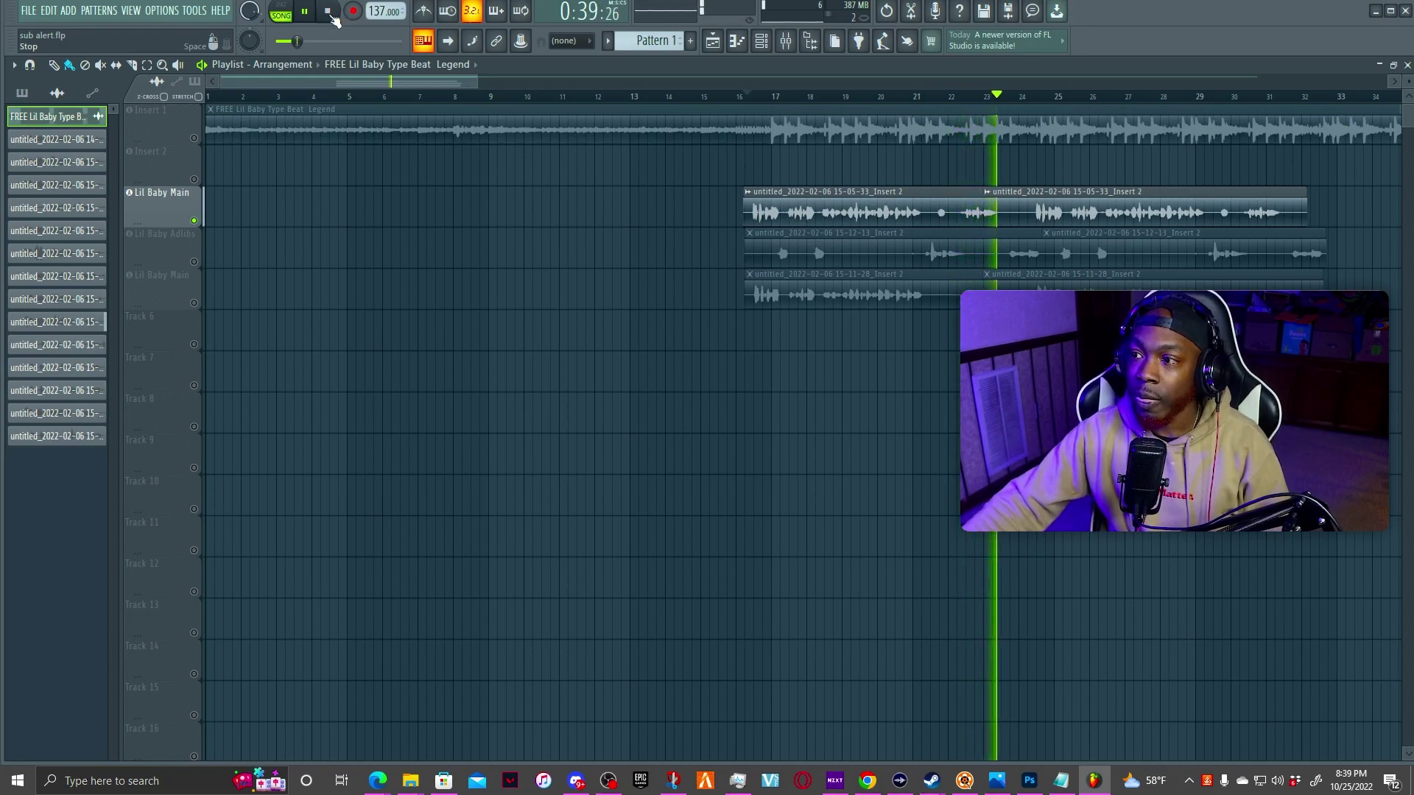
{"action": "left_click", "coordinate": [332, 13]}
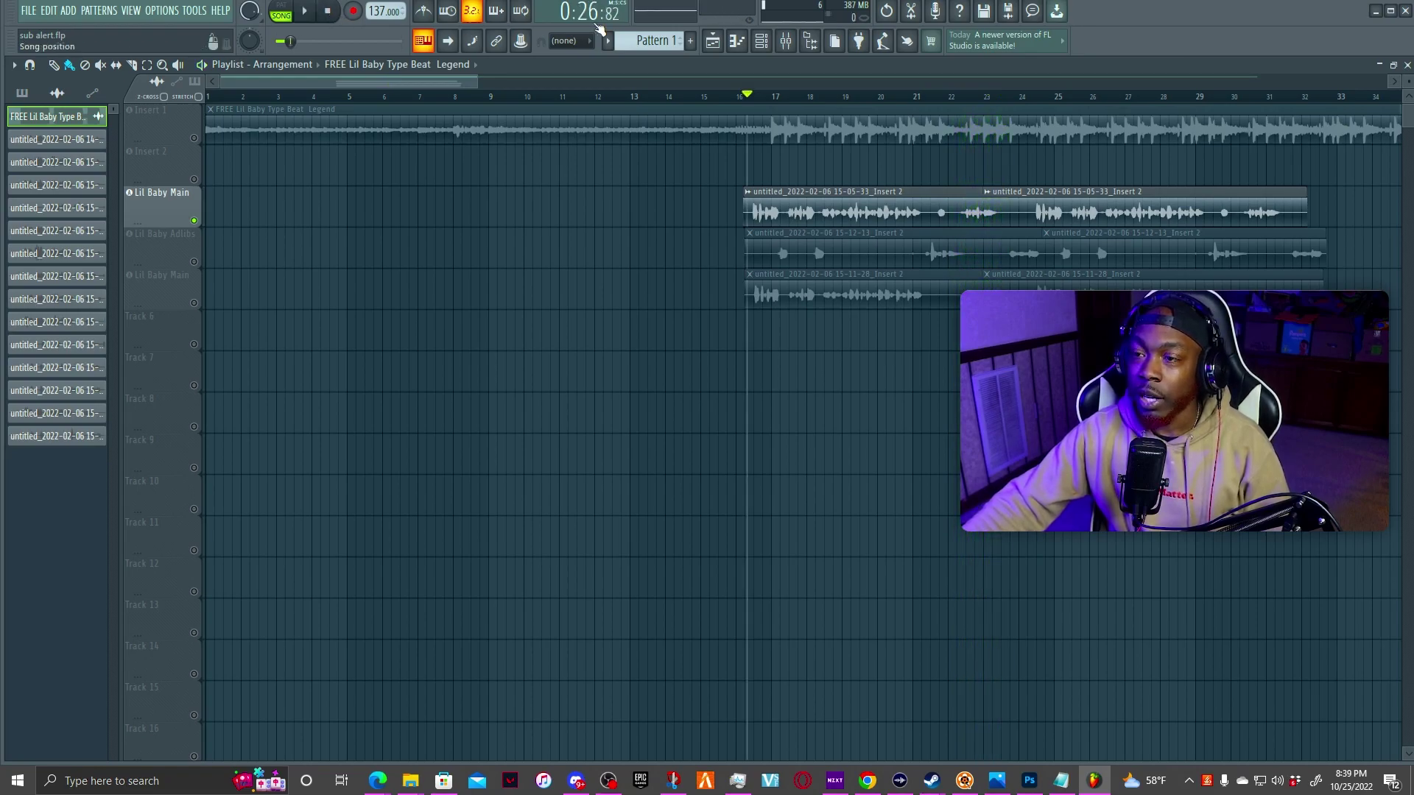
Step: Check which mixer track the soloed Lil Baby Main playlist track is linked to in its audio track settings
{"action": "left_click", "coordinate": [786, 44]}
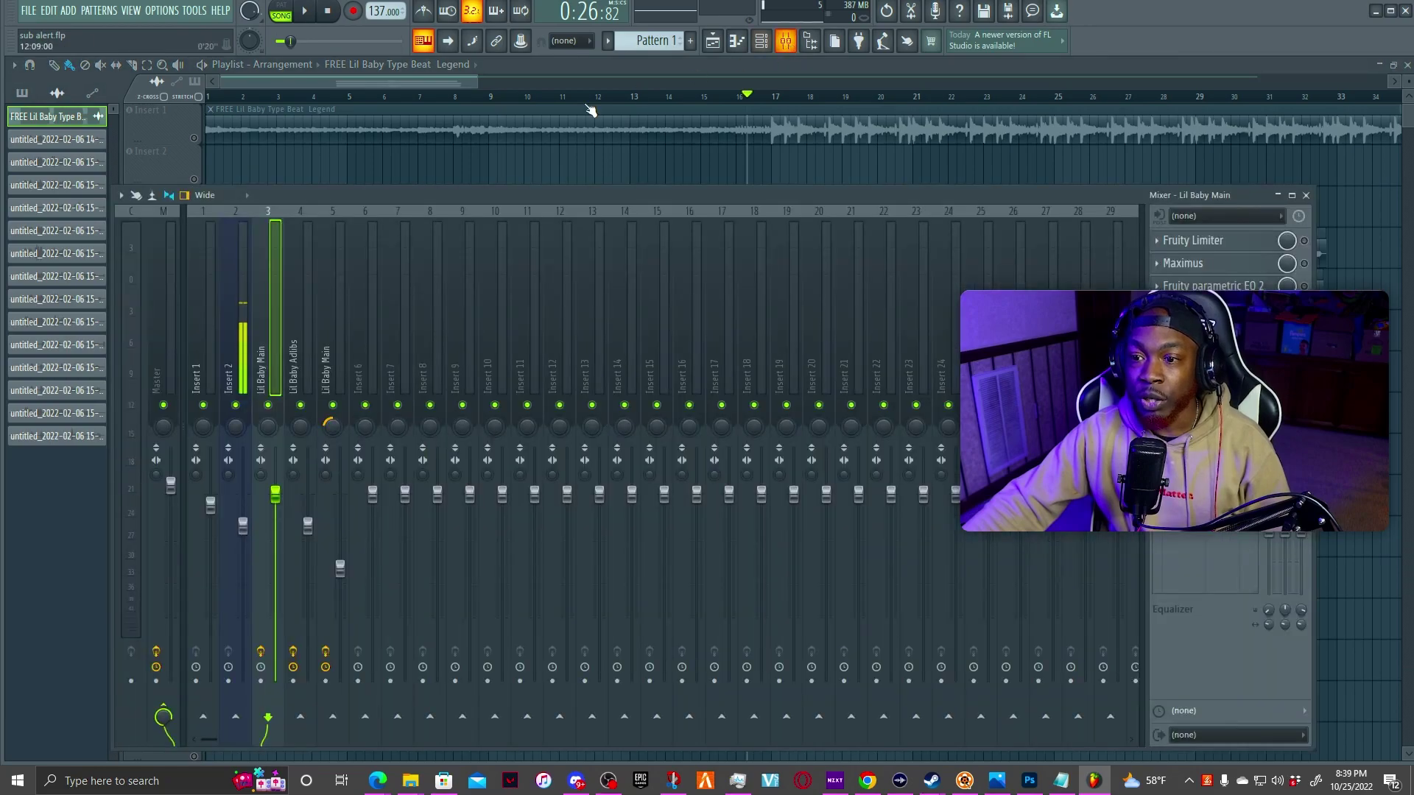
{"action": "left_click", "coordinate": [182, 162]}
{"action": "right_click", "coordinate": [156, 192]}
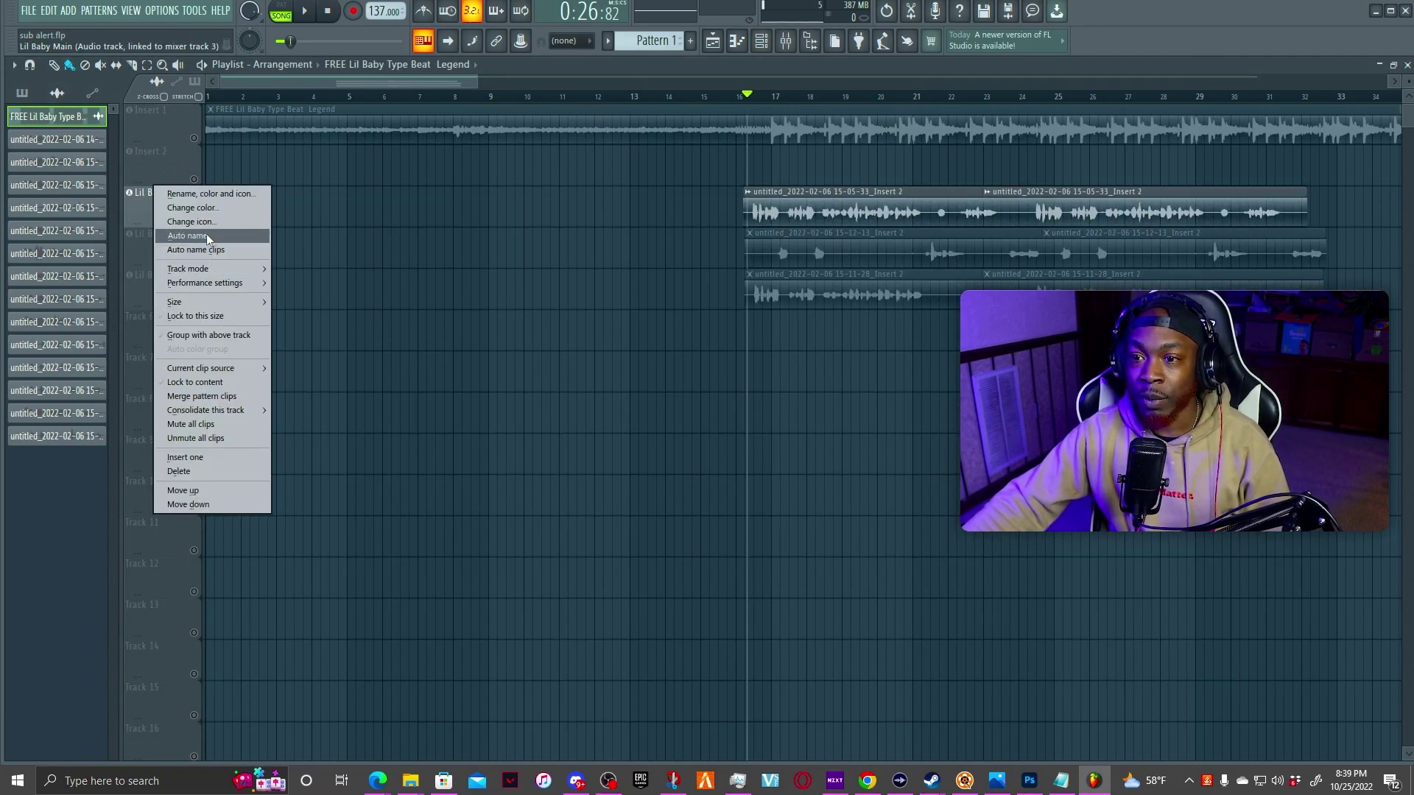
{"action": "mouse_move", "coordinate": [202, 270]}
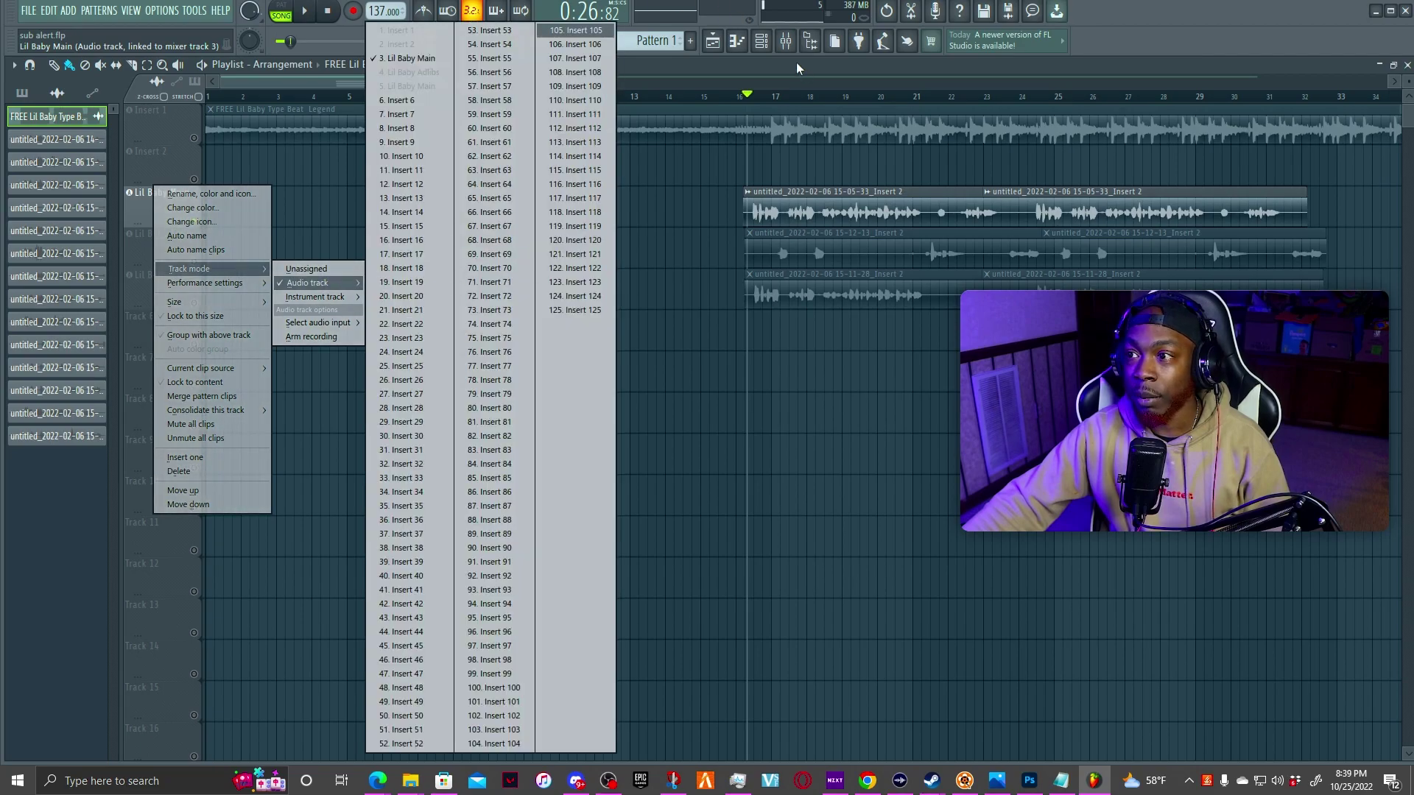
Step: Browse the saved mixer track state files that can be loaded onto the Lil Baby Main mixer track, and close the file dialog
{"action": "left_click", "coordinate": [790, 48]}
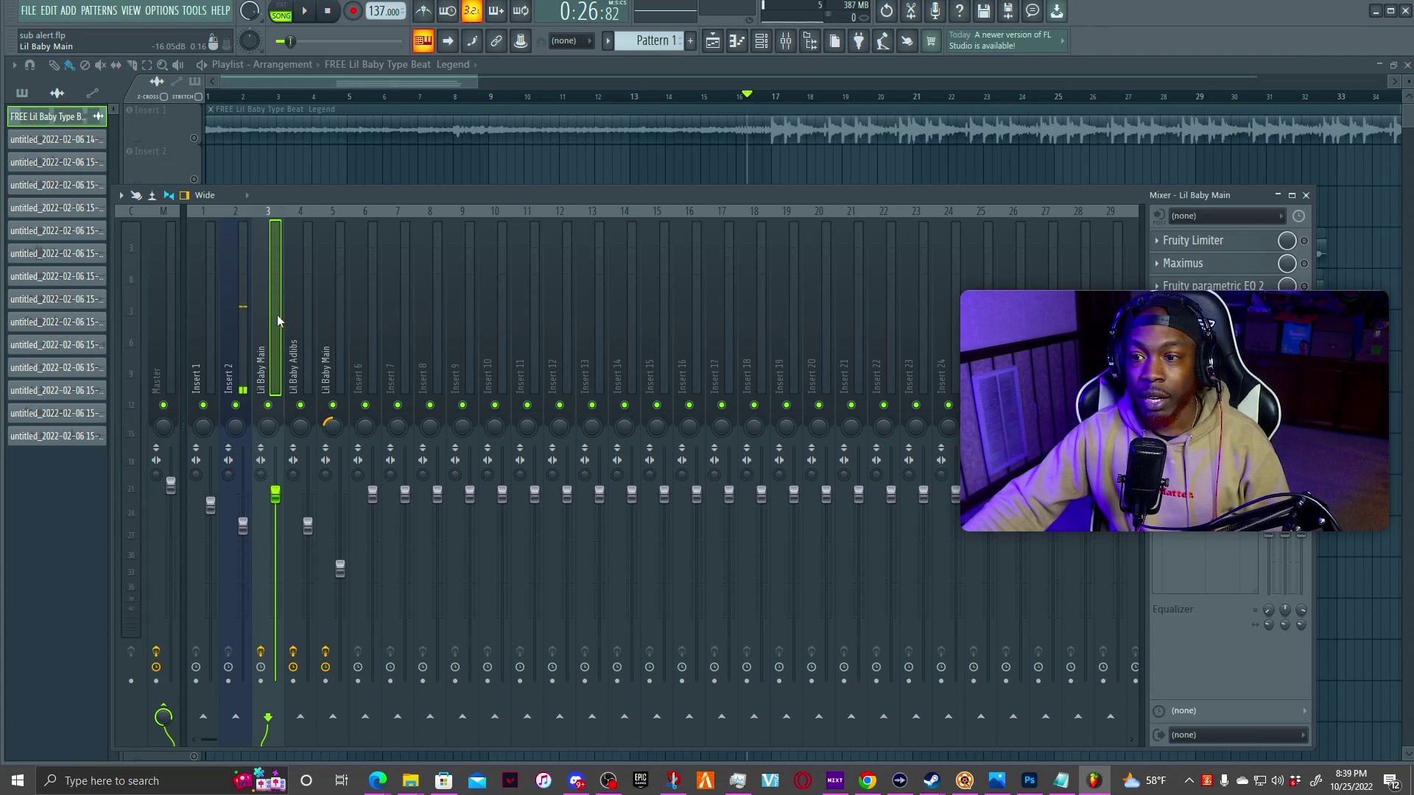
{"action": "left_click", "coordinate": [122, 195]}
{"action": "mouse_move", "coordinate": [165, 368]}
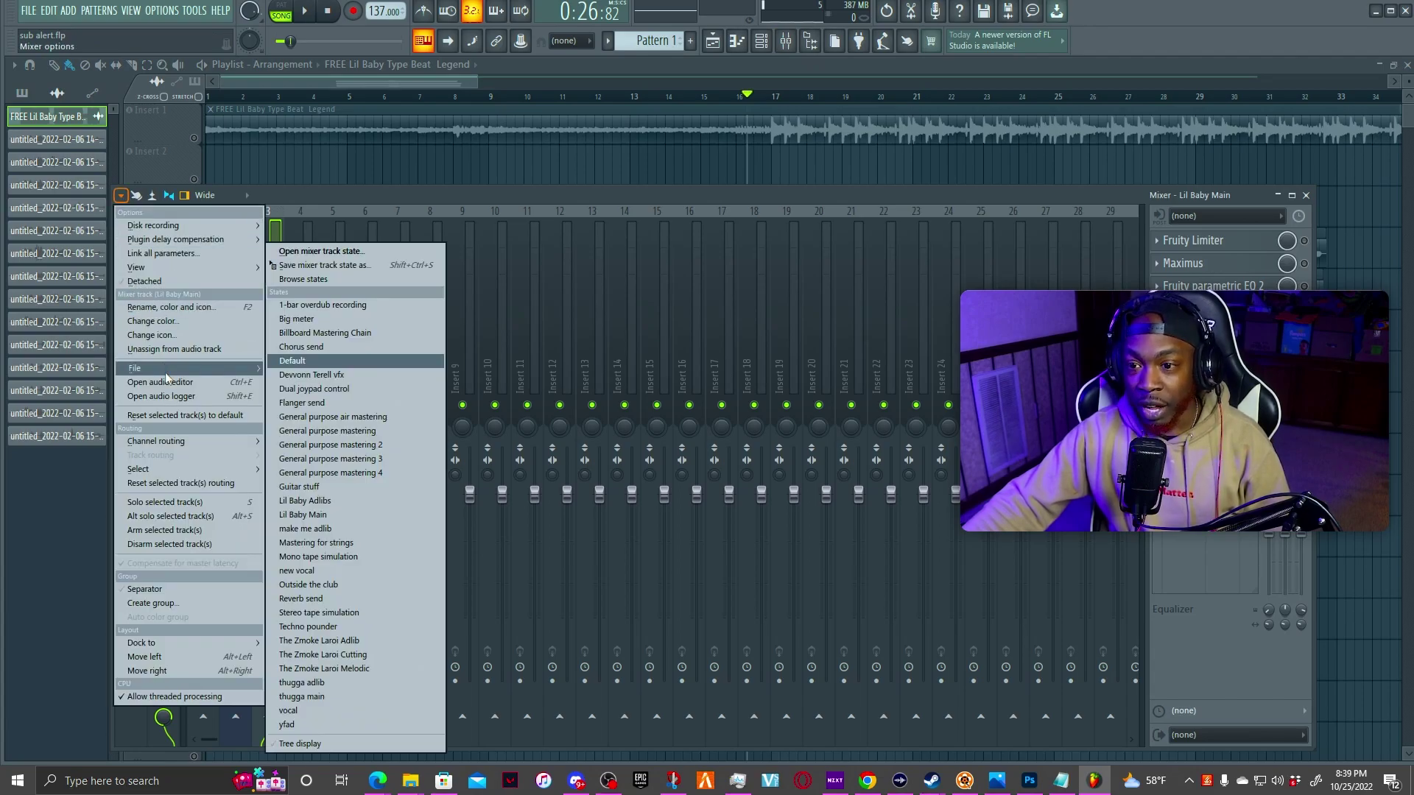
{"action": "left_click", "coordinate": [340, 253]}
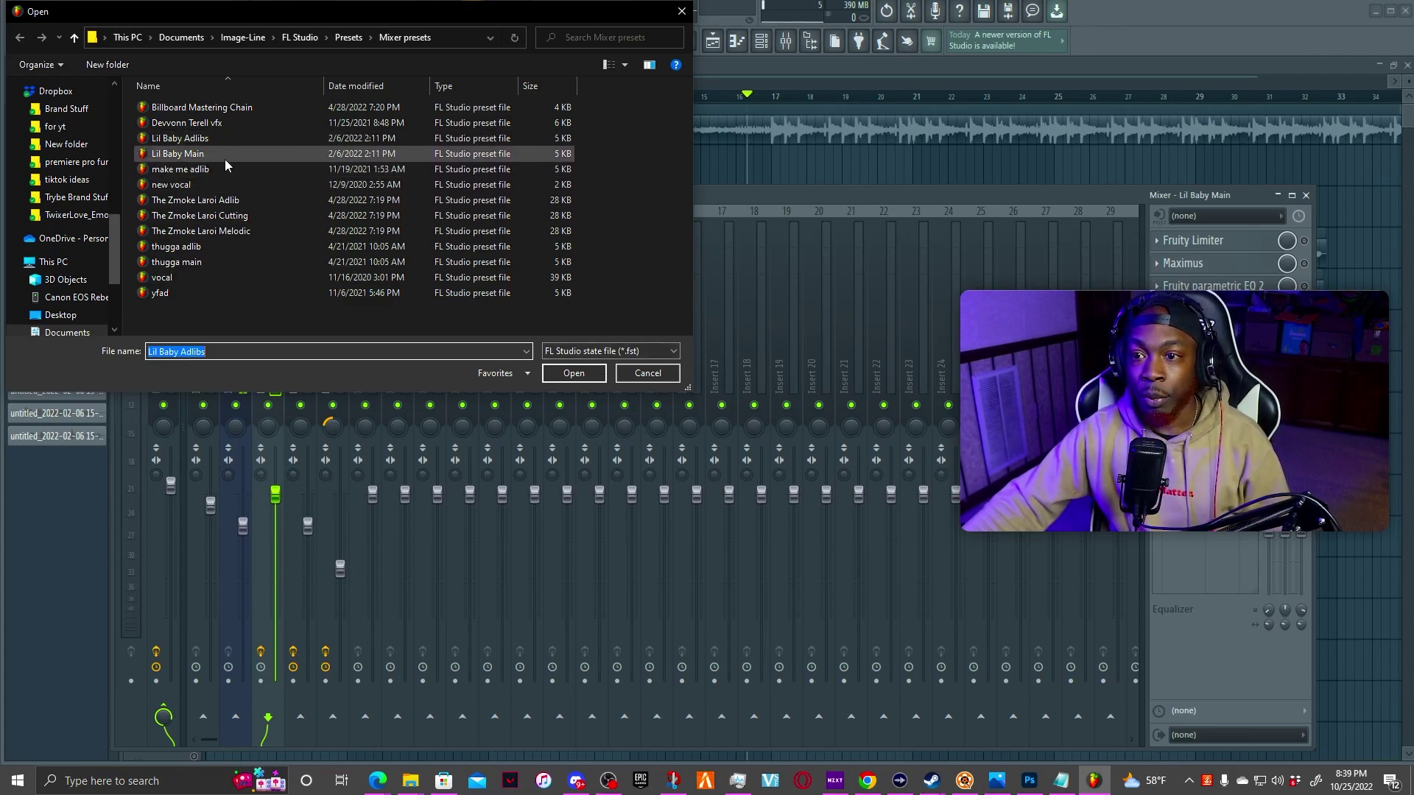
{"action": "left_click", "coordinate": [633, 374]}
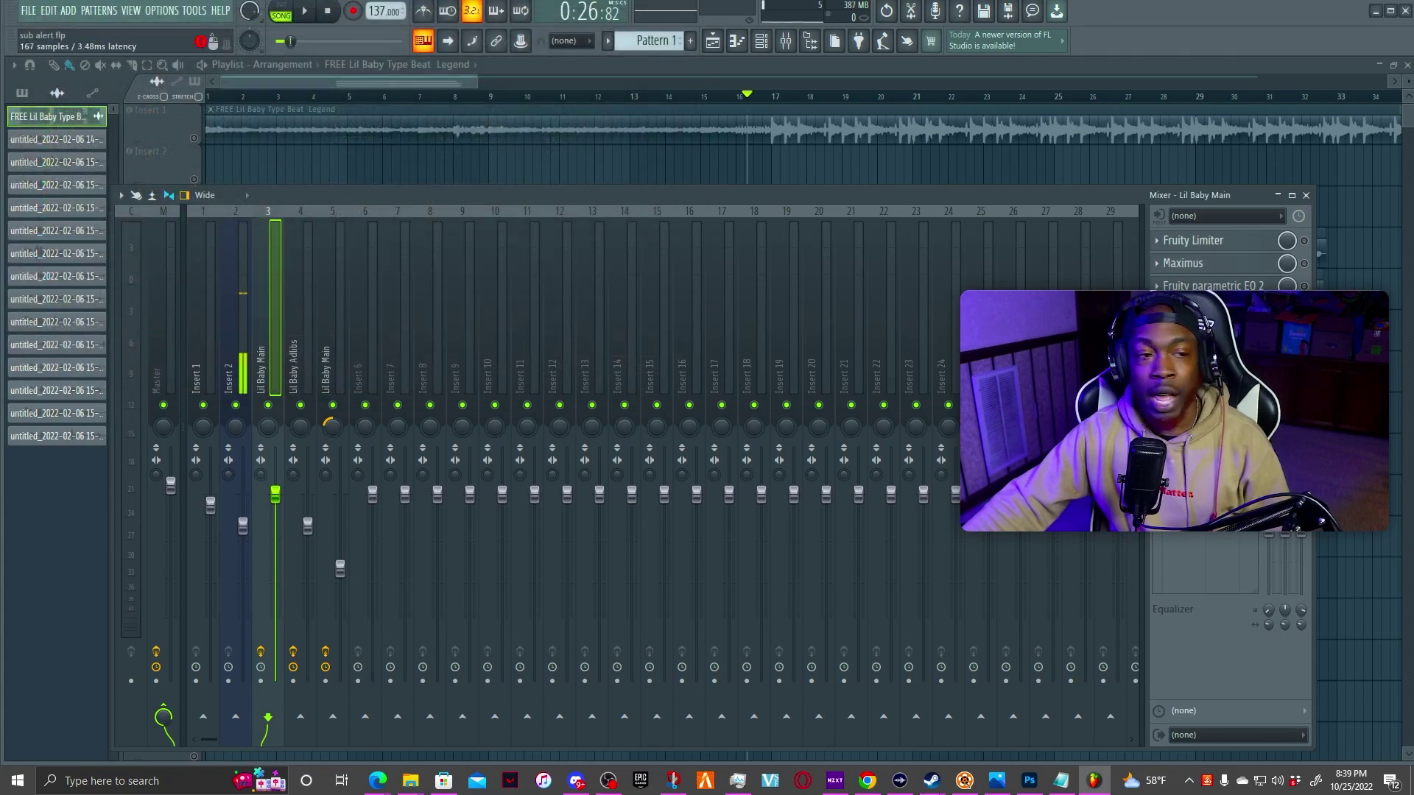
Step: Move the mixer so the effect slots can be reached and enable all Lil Baby Main effects, from Fruity Limiter through Fruity delay 2
{"action": "left_click_drag", "start_coordinate": [874, 201], "coordinate": [392, 193]}
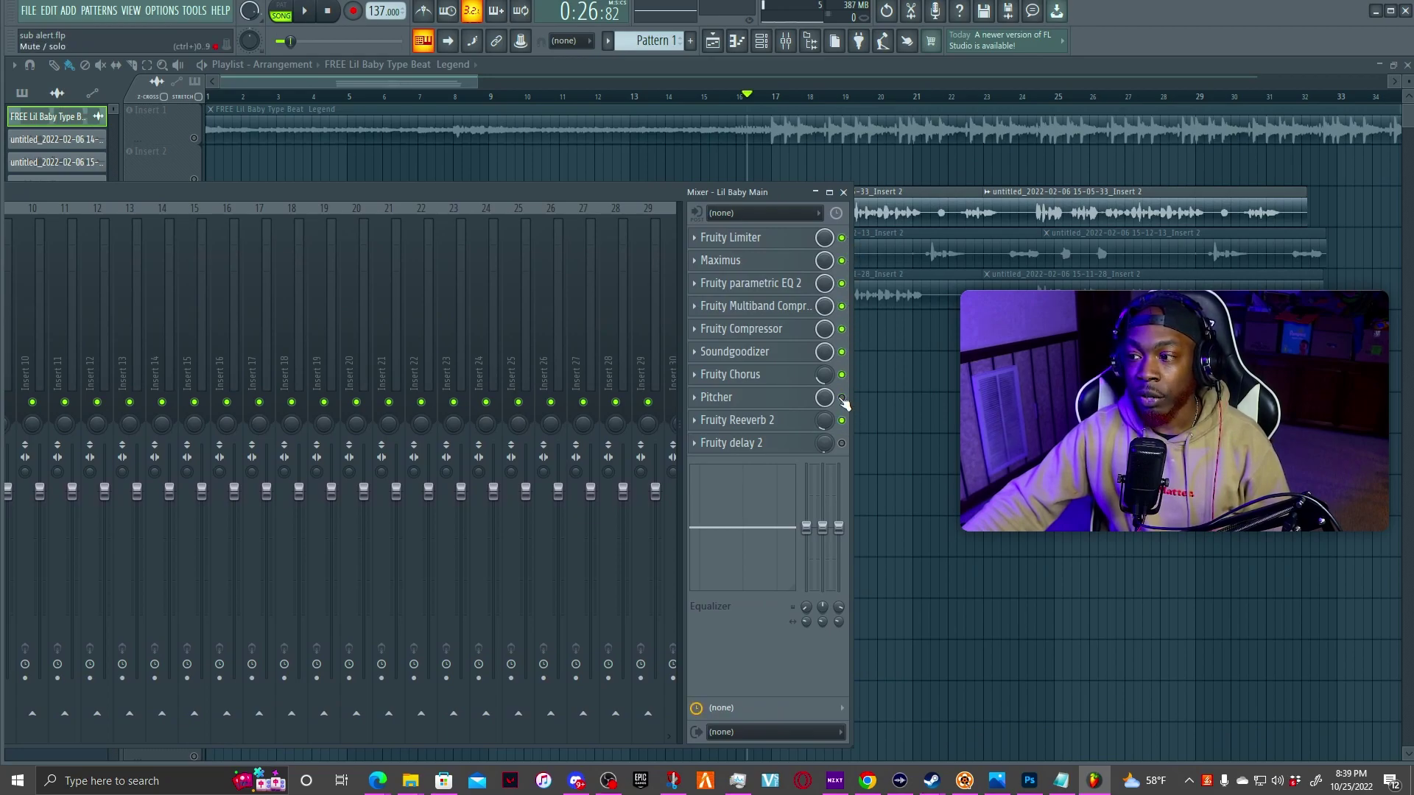
{"action": "left_click", "coordinate": [841, 443]}
{"action": "left_click_drag", "start_coordinate": [522, 188], "coordinate": [612, 182]}
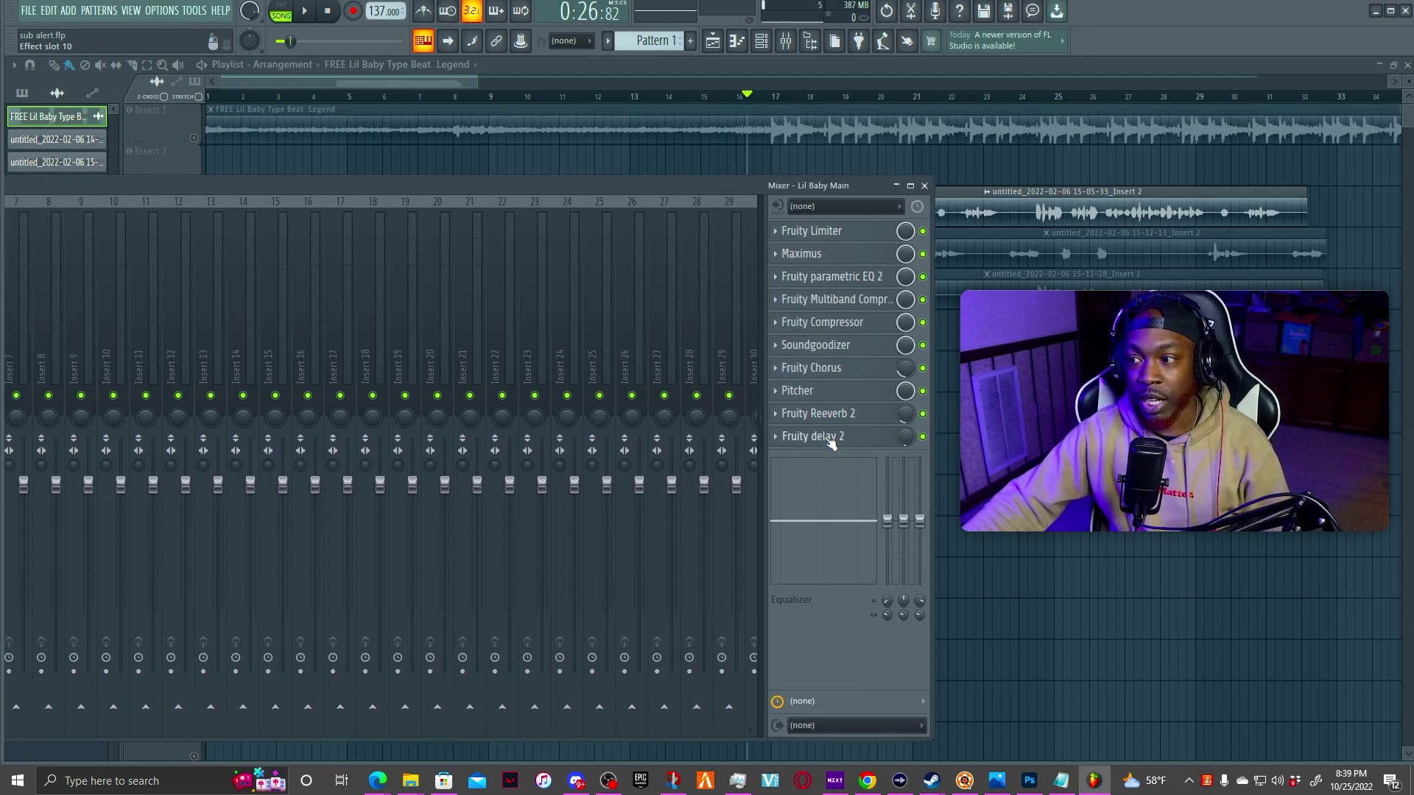
Step: Examine the key and scale settings of the Pitcher plugin on the Lil Baby Main track
{"action": "left_click", "coordinate": [816, 394]}
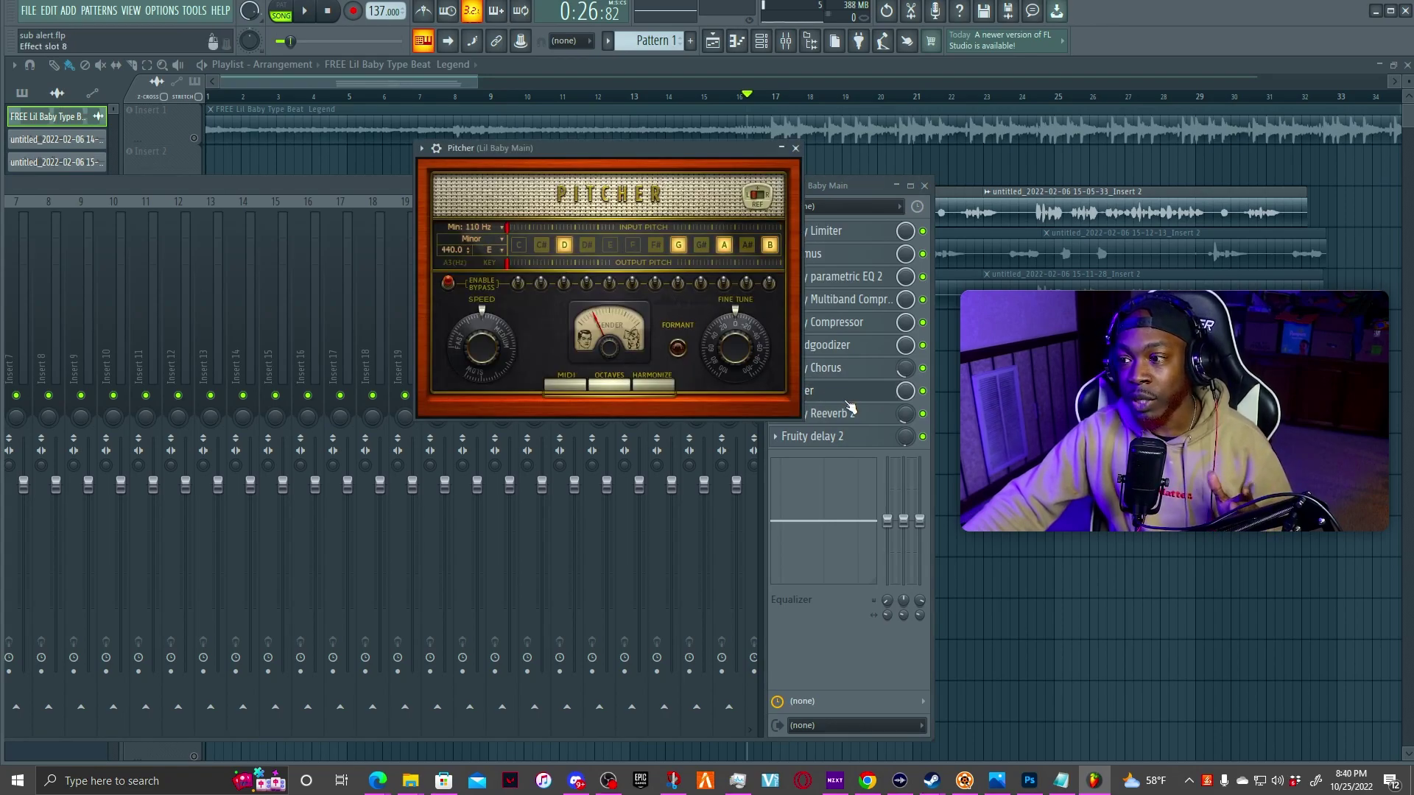
{"action": "left_click", "coordinate": [841, 396]}
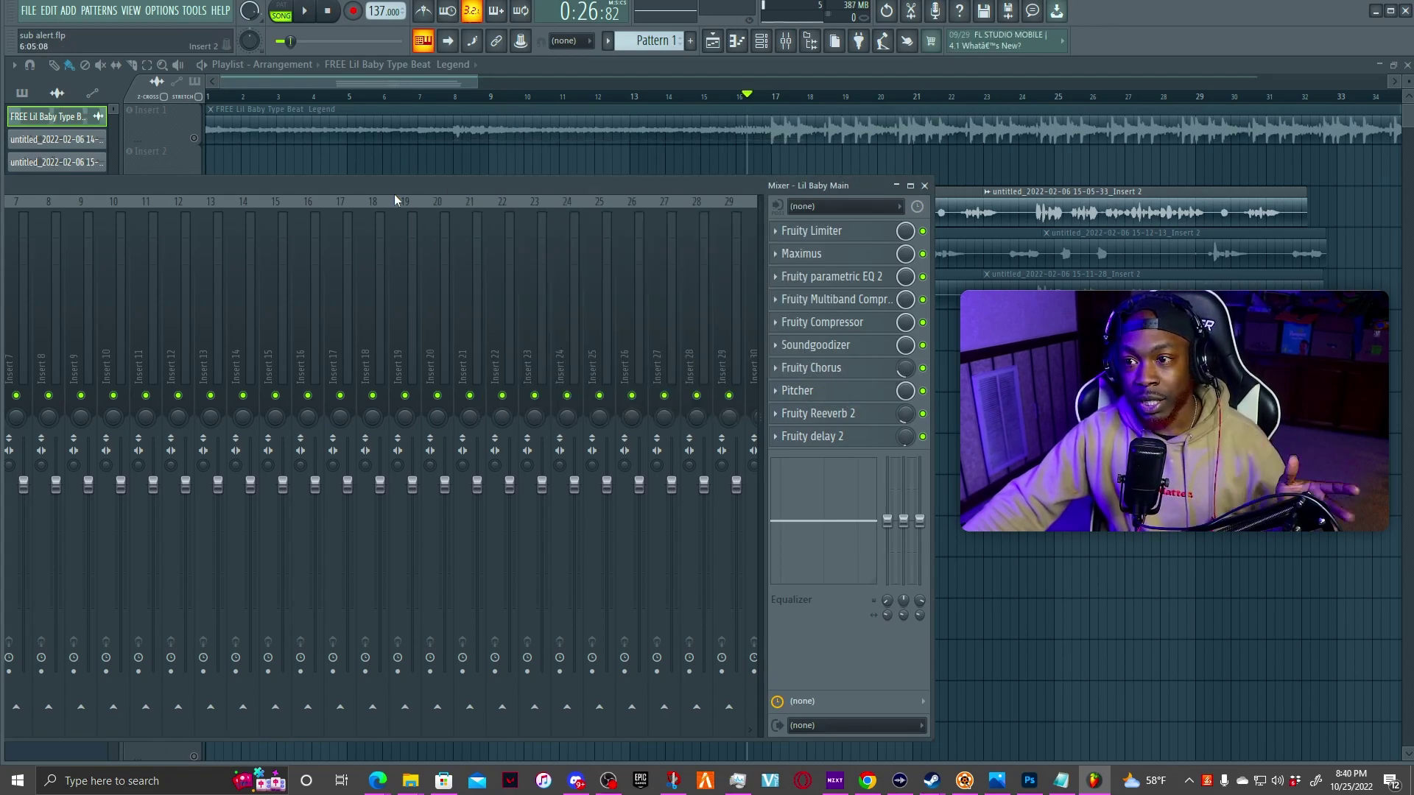
{"action": "left_click_drag", "start_coordinate": [391, 187], "coordinate": [703, 187]}
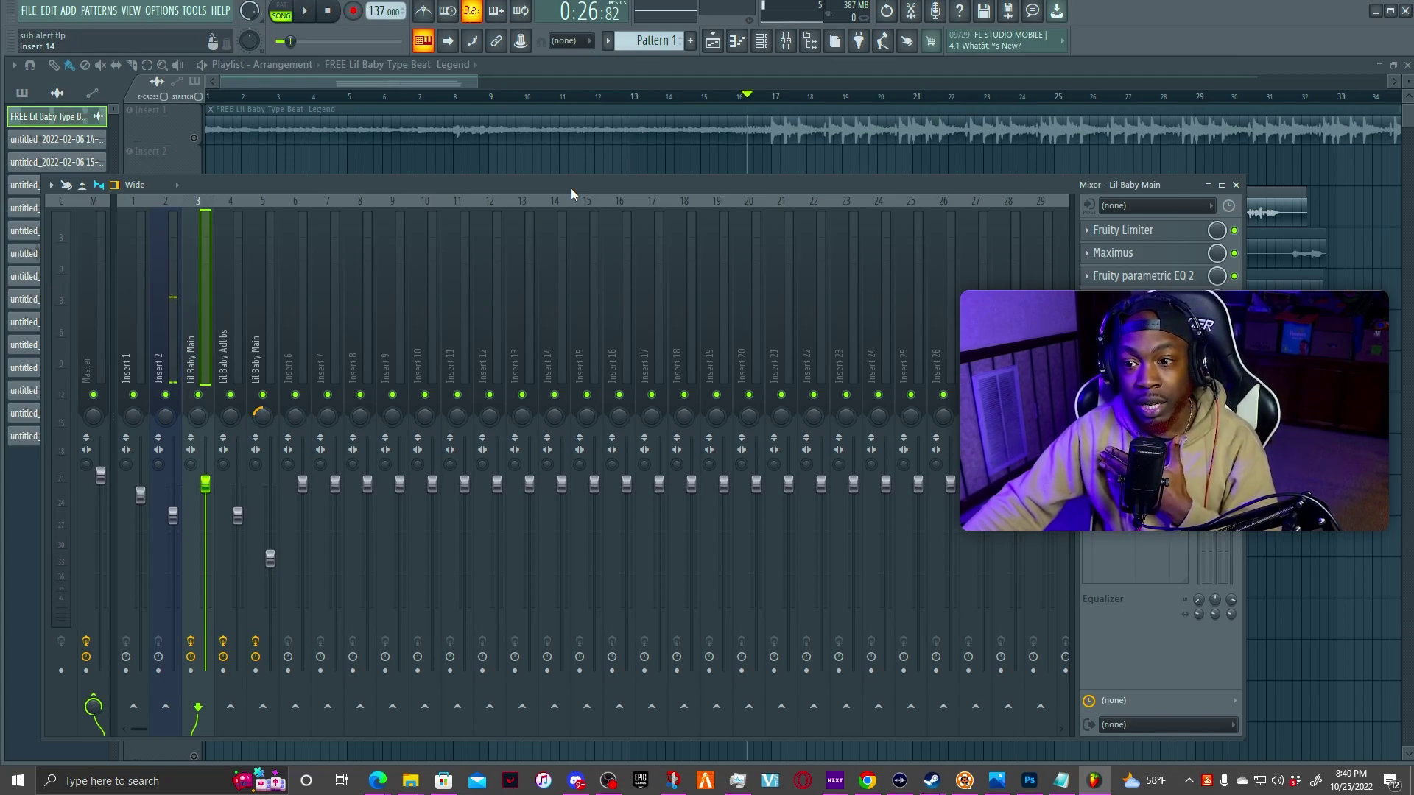
{"action": "left_click", "coordinate": [1134, 389]}
{"action": "left_click", "coordinate": [564, 245]}
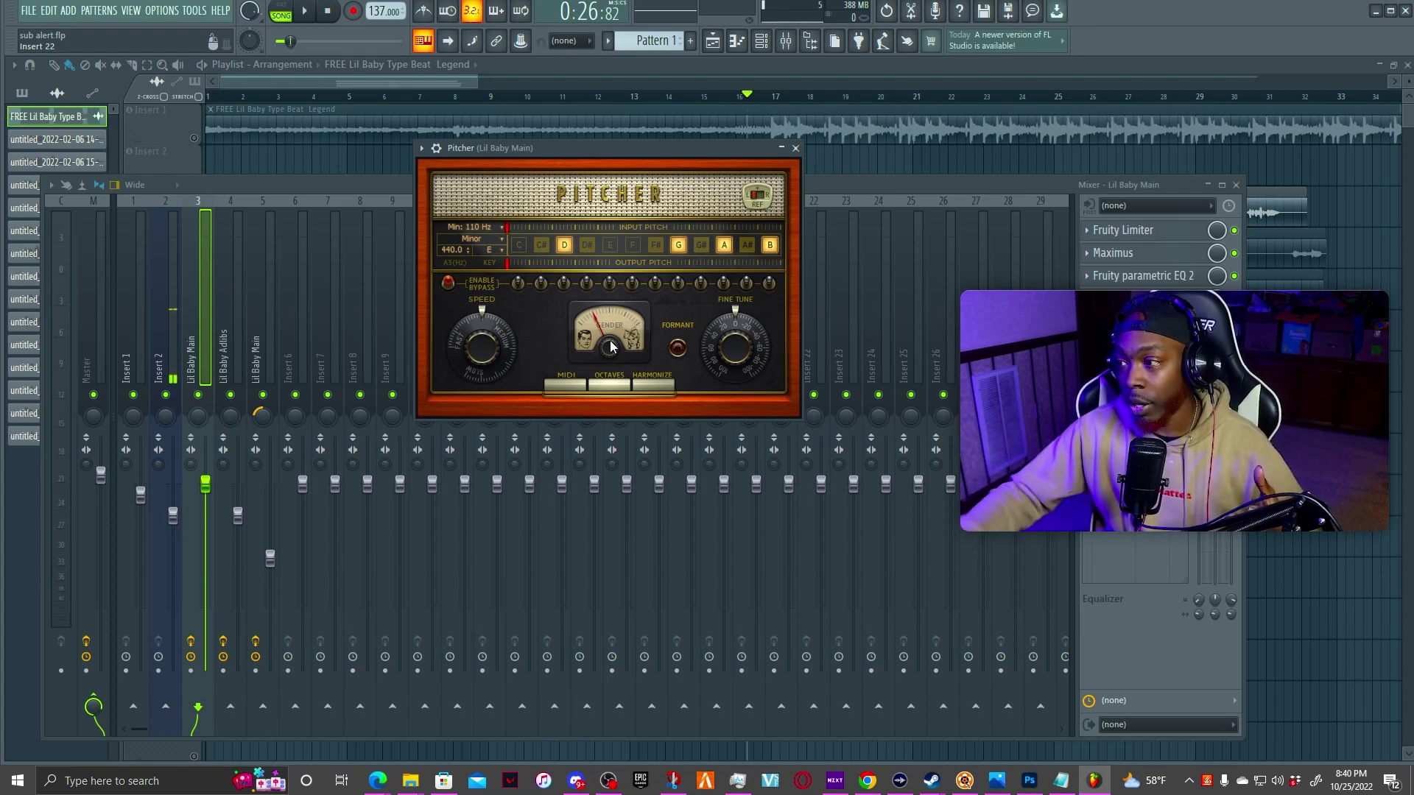
Step: Examine the Fruity Limiter, Maximus and Fruity parametric EQ 2 settings on the Lil Baby Main mixer track, closing each plugin
{"action": "left_click", "coordinate": [203, 331]}
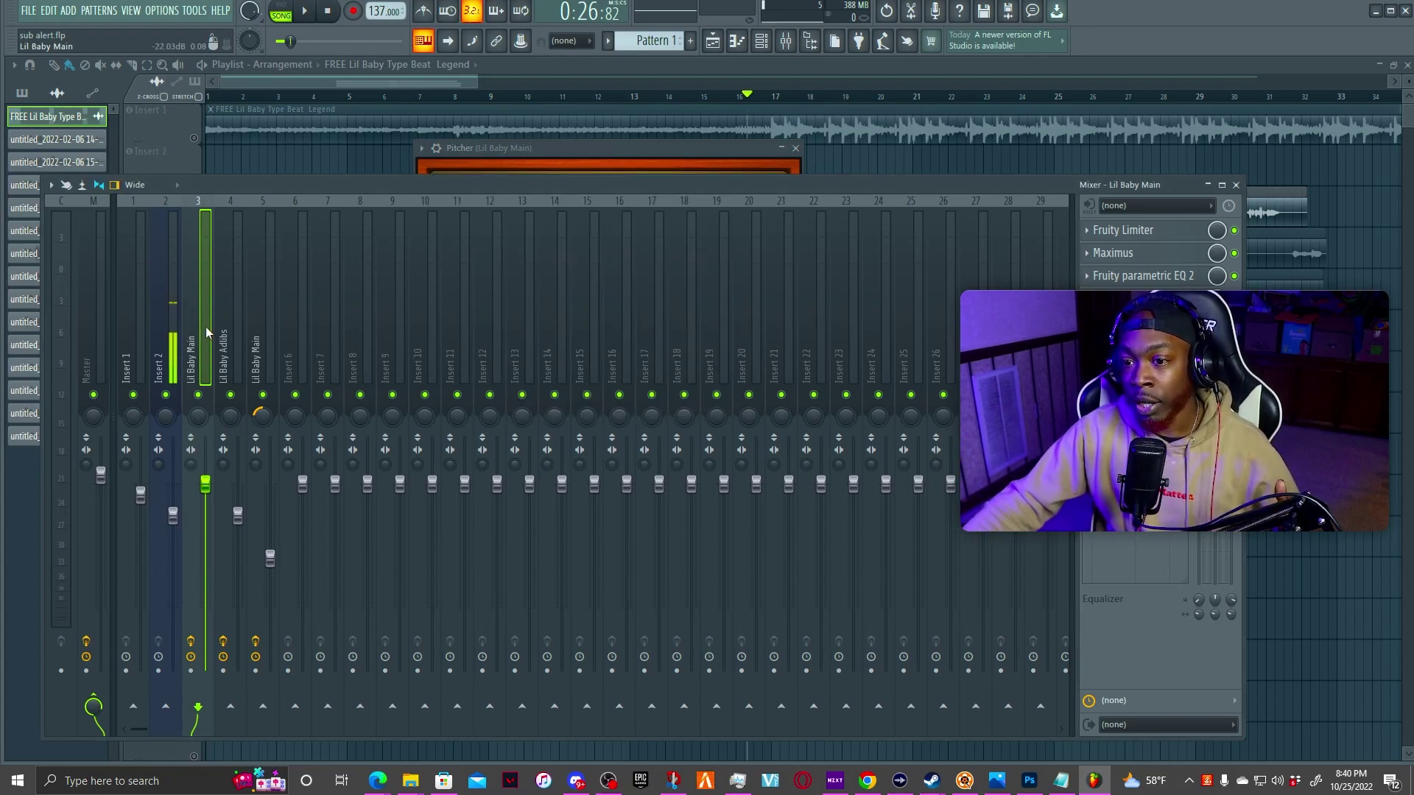
{"action": "left_click", "coordinate": [1157, 233]}
{"action": "left_click", "coordinate": [1143, 254]}
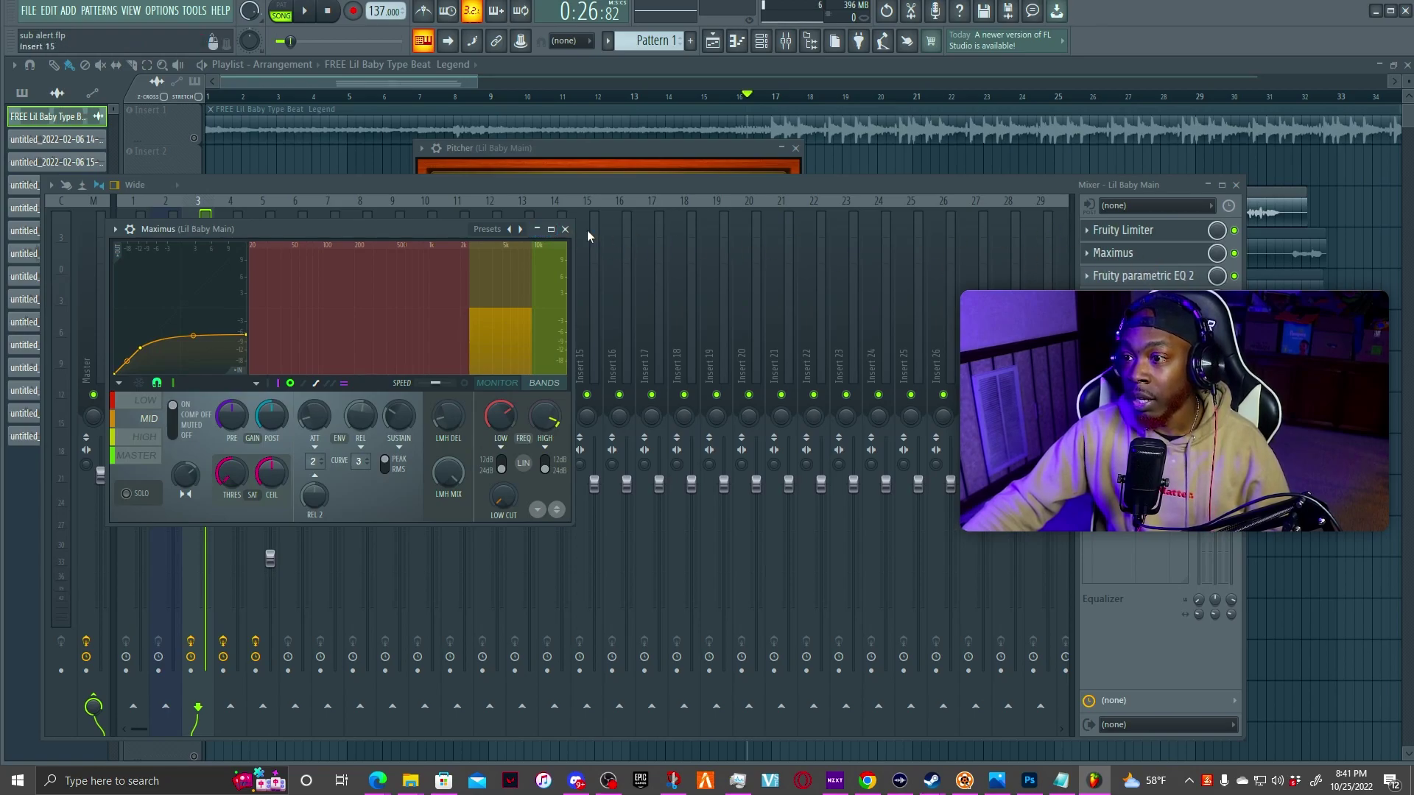
{"action": "left_click", "coordinate": [564, 228]}
{"action": "left_click", "coordinate": [1134, 276]}
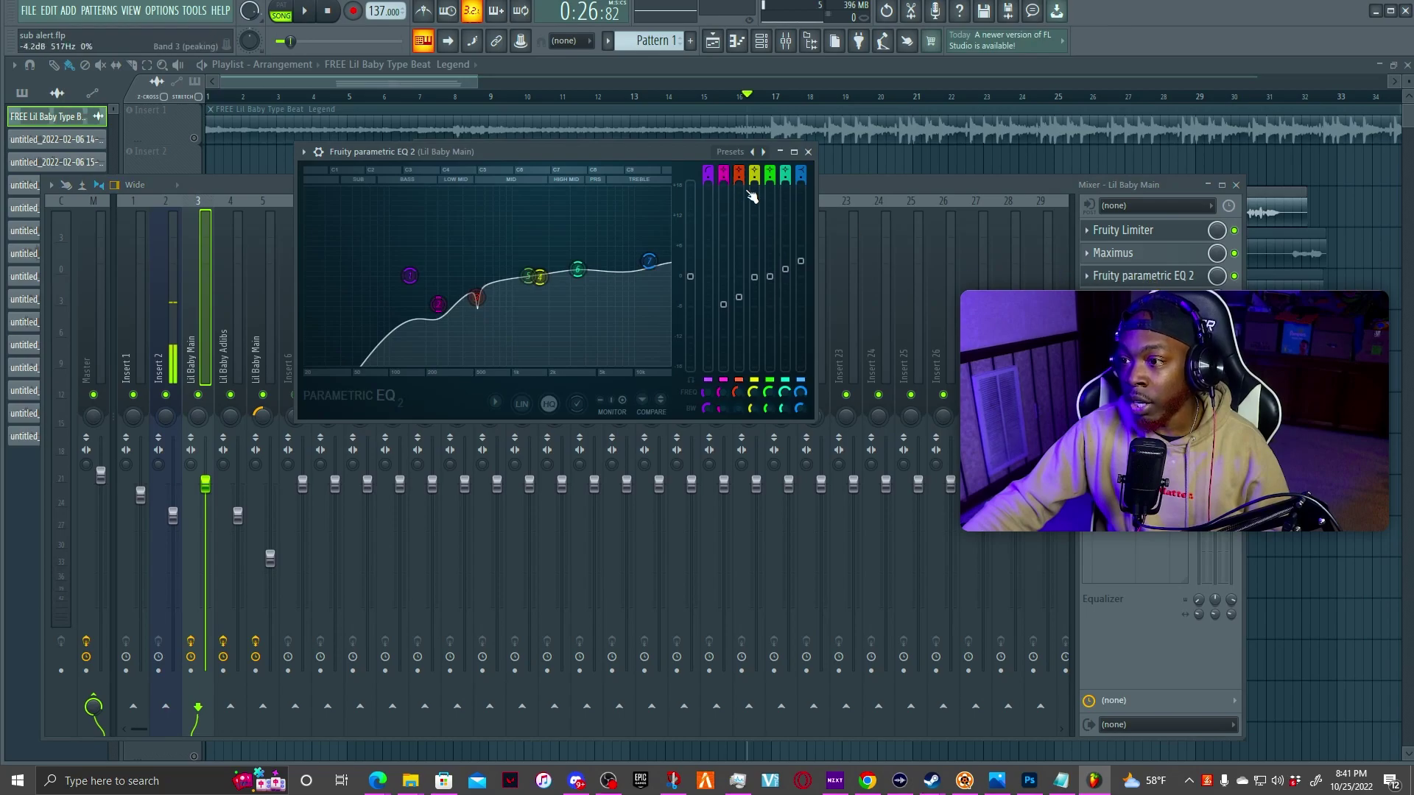
{"action": "left_click", "coordinate": [808, 151]}
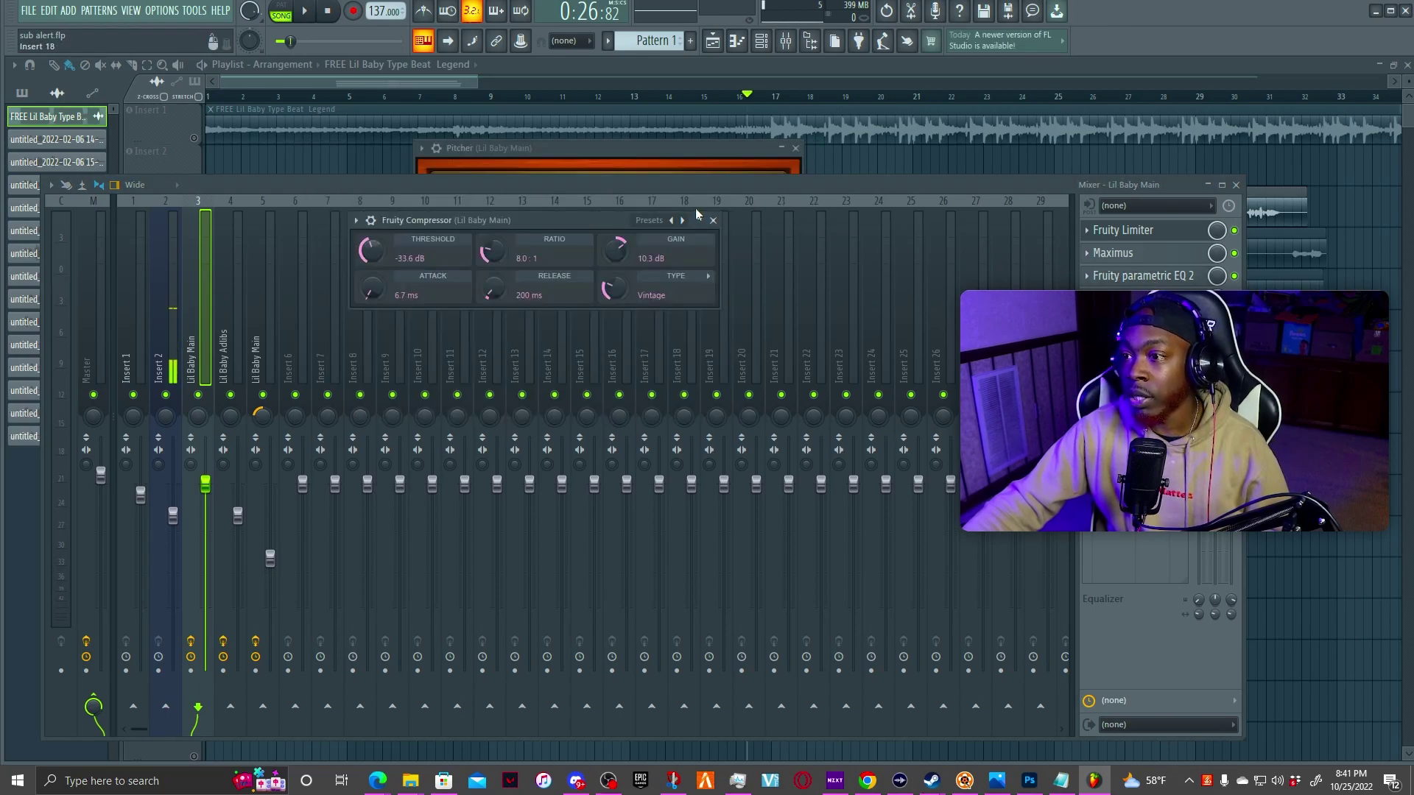
Step: Examine the Fruity Compressor and Soundgoodizer settings on Lil Baby Main and look over the rest of its effect chain
{"action": "left_click", "coordinate": [713, 220]}
{"action": "left_click", "coordinate": [1134, 321]}
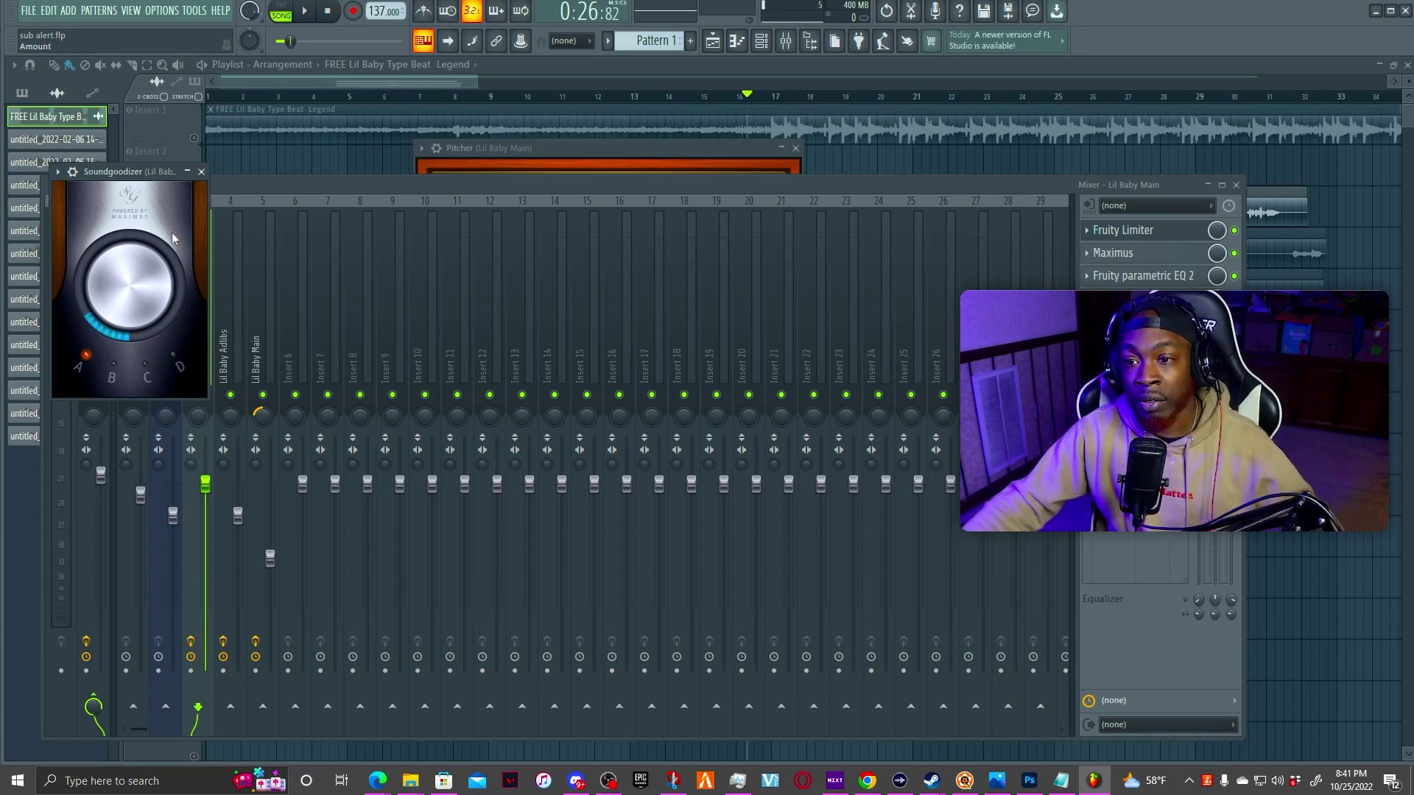
{"action": "left_click", "coordinate": [200, 172]}
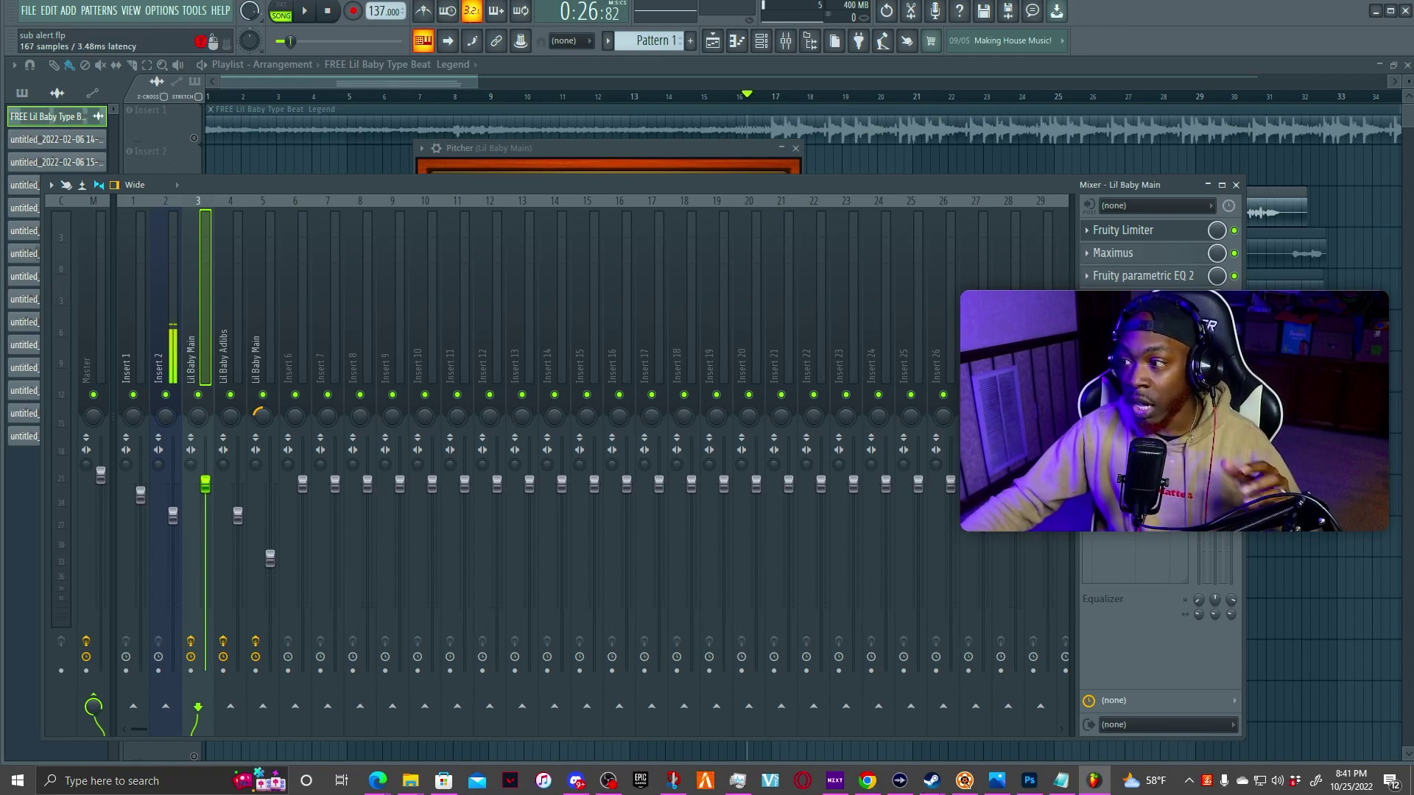
{"action": "left_click", "coordinate": [1143, 367]}
{"action": "left_click", "coordinate": [1143, 368]}
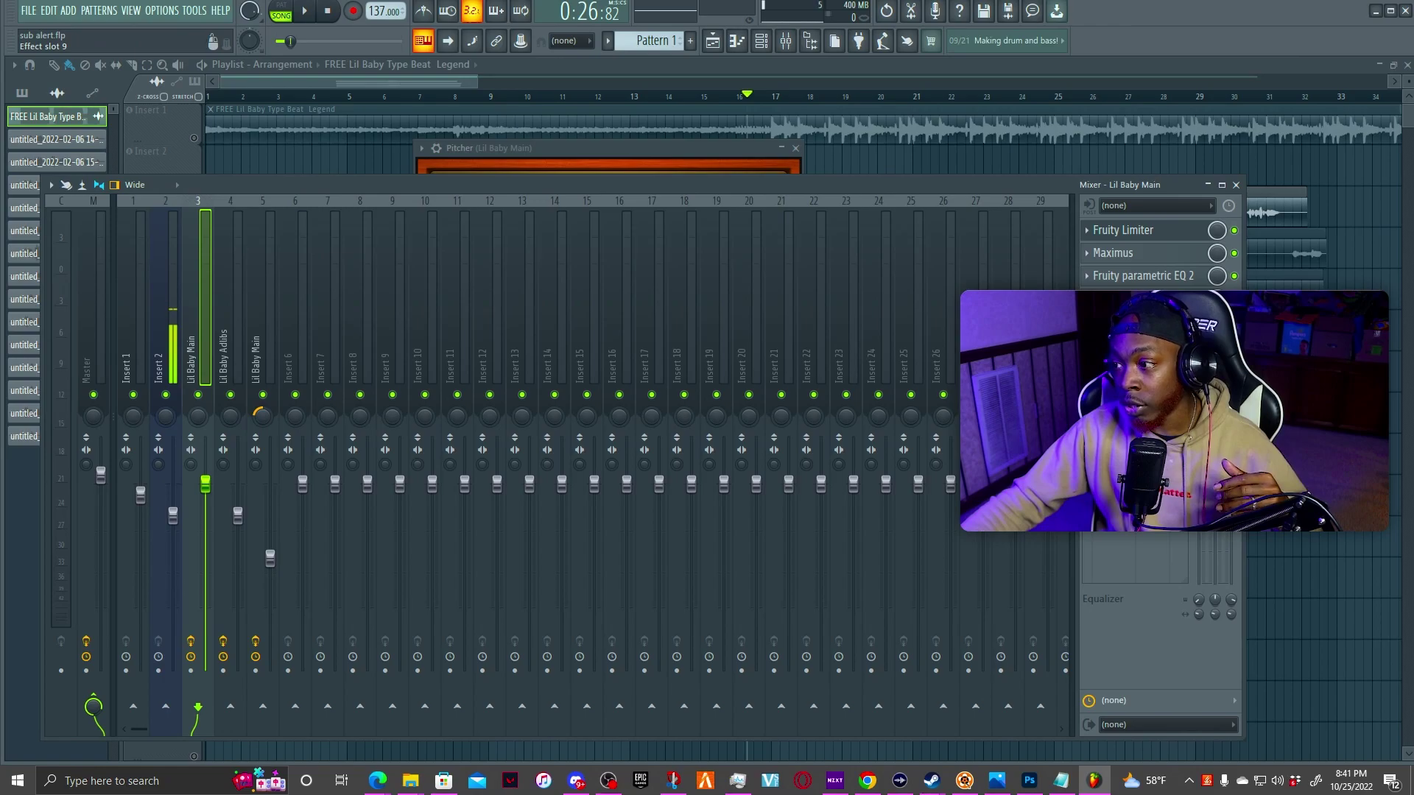
{"action": "left_click_drag", "start_coordinate": [802, 199], "coordinate": [174, 228]}
{"action": "left_click_drag", "start_coordinate": [497, 186], "coordinate": [370, 215]}
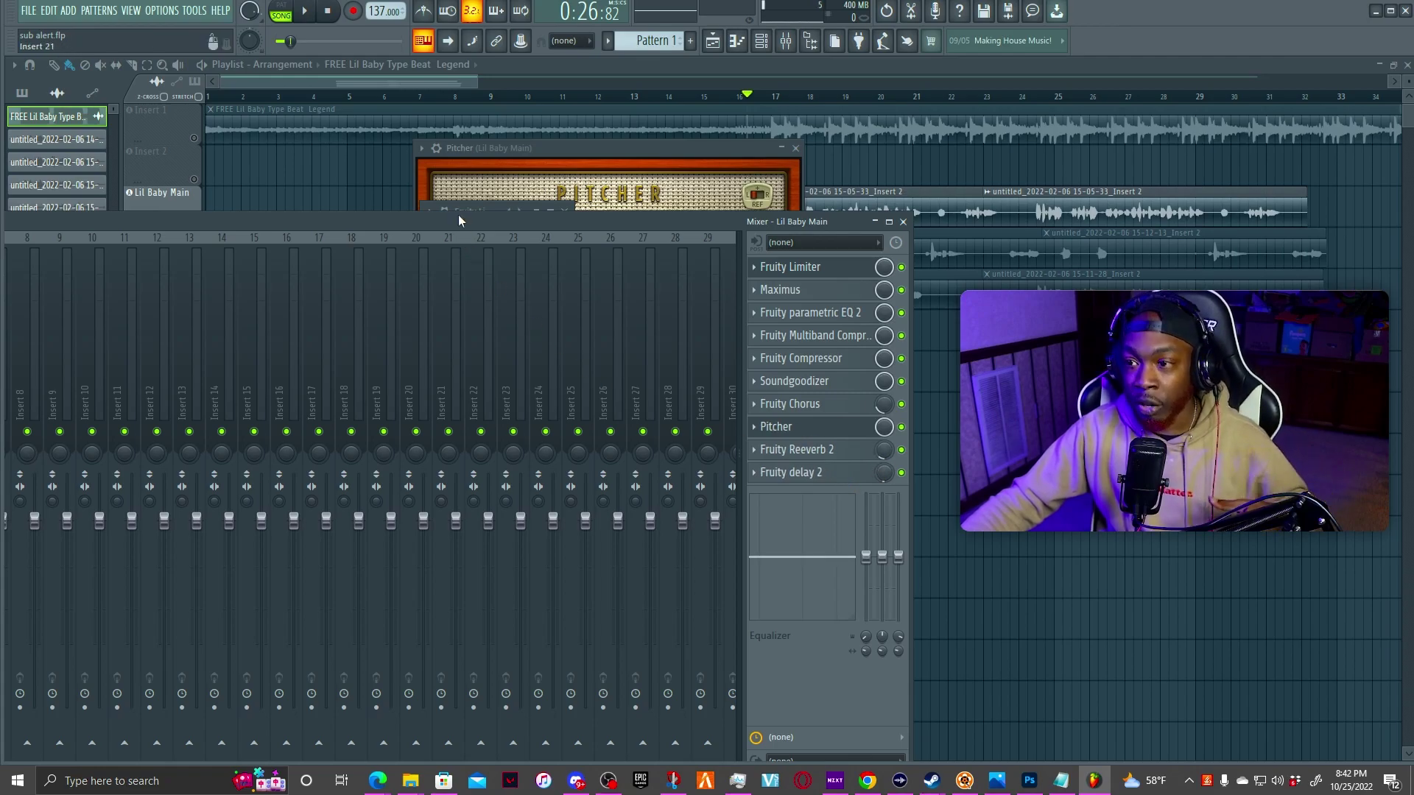
{"action": "left_click_drag", "start_coordinate": [455, 231], "coordinate": [855, 259]}
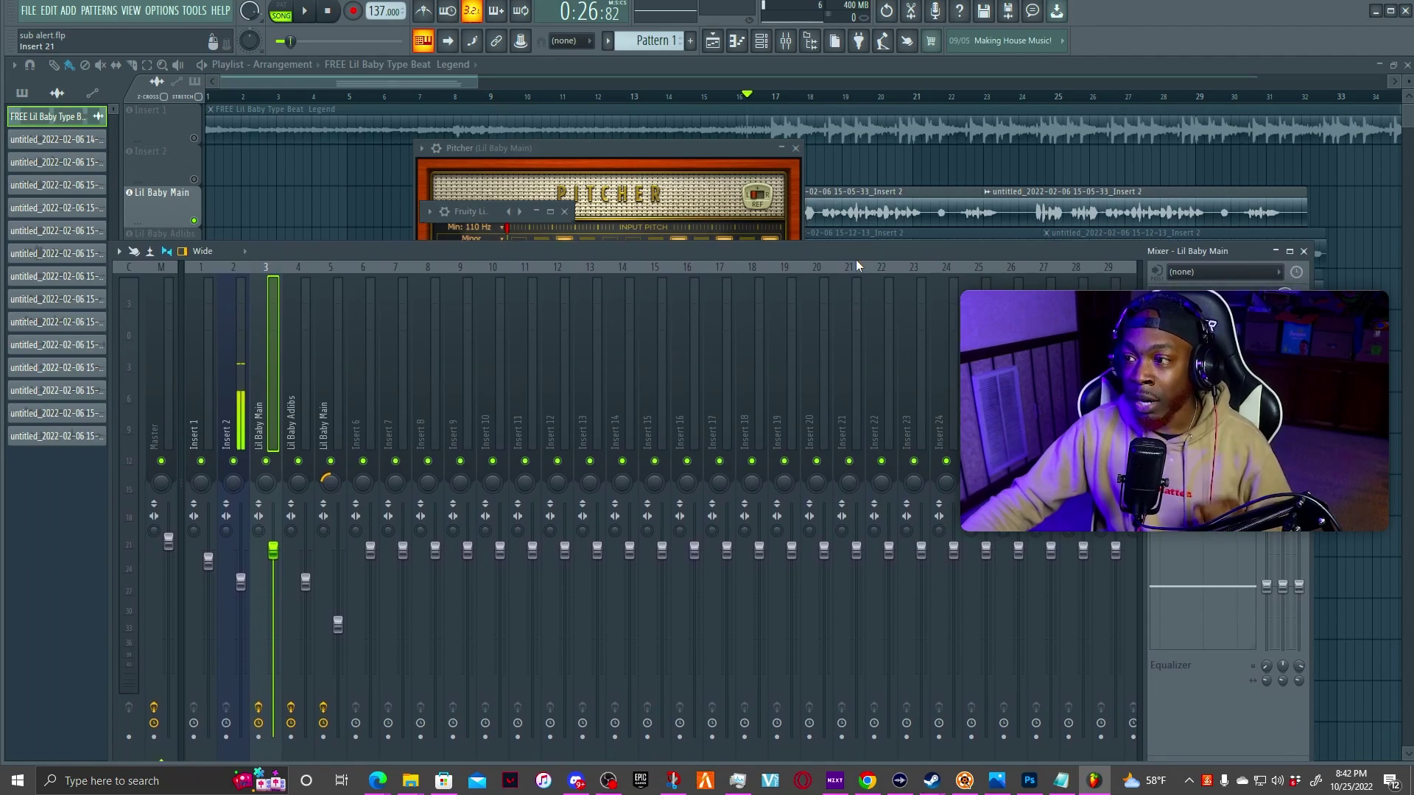
Step: Play back the soloed Lil Baby Main vocal from just before its first clip, and stop playback
{"action": "left_click", "coordinate": [185, 213]}
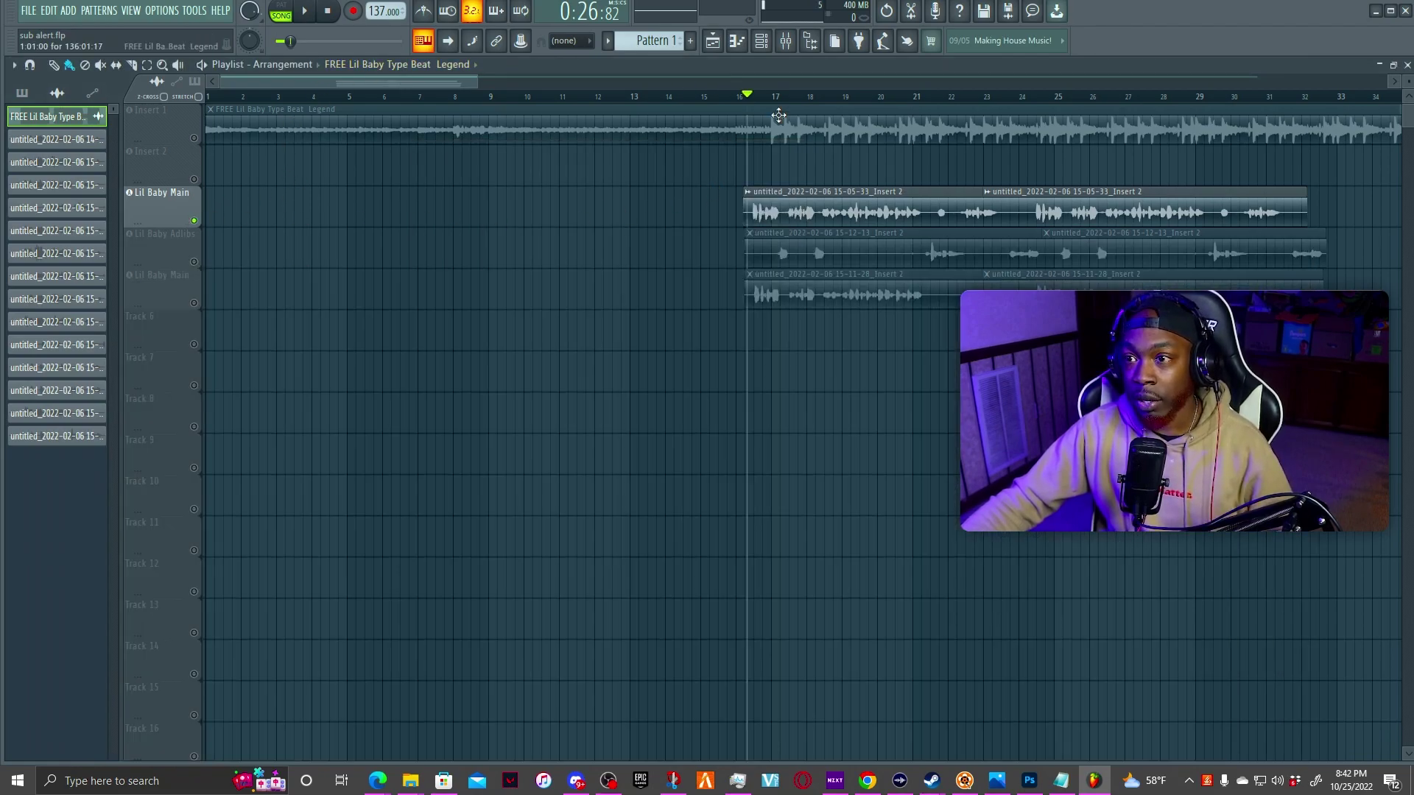
{"action": "left_click_drag", "start_coordinate": [751, 107], "coordinate": [740, 109]}
{"action": "left_click", "coordinate": [302, 14]}
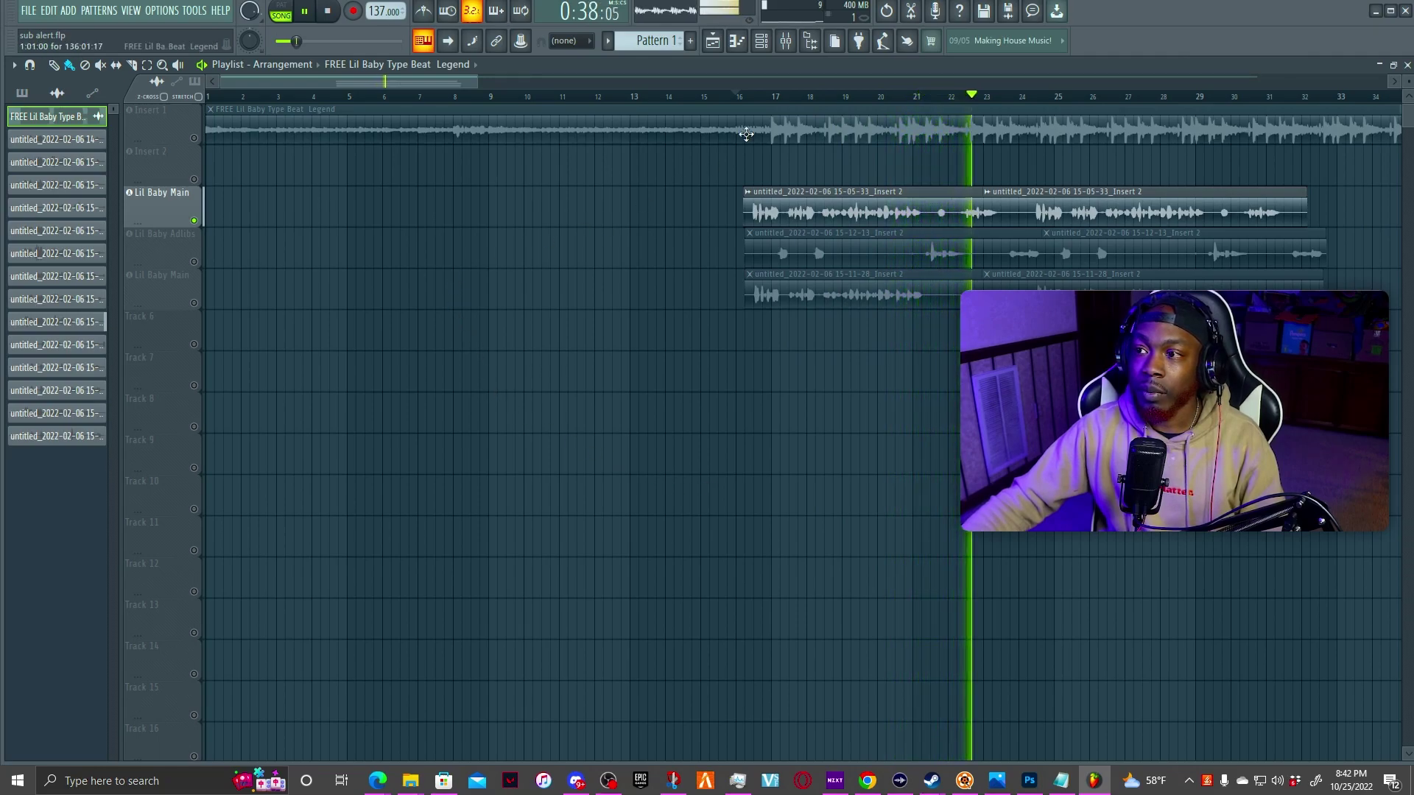
{"action": "key", "text": "space"}
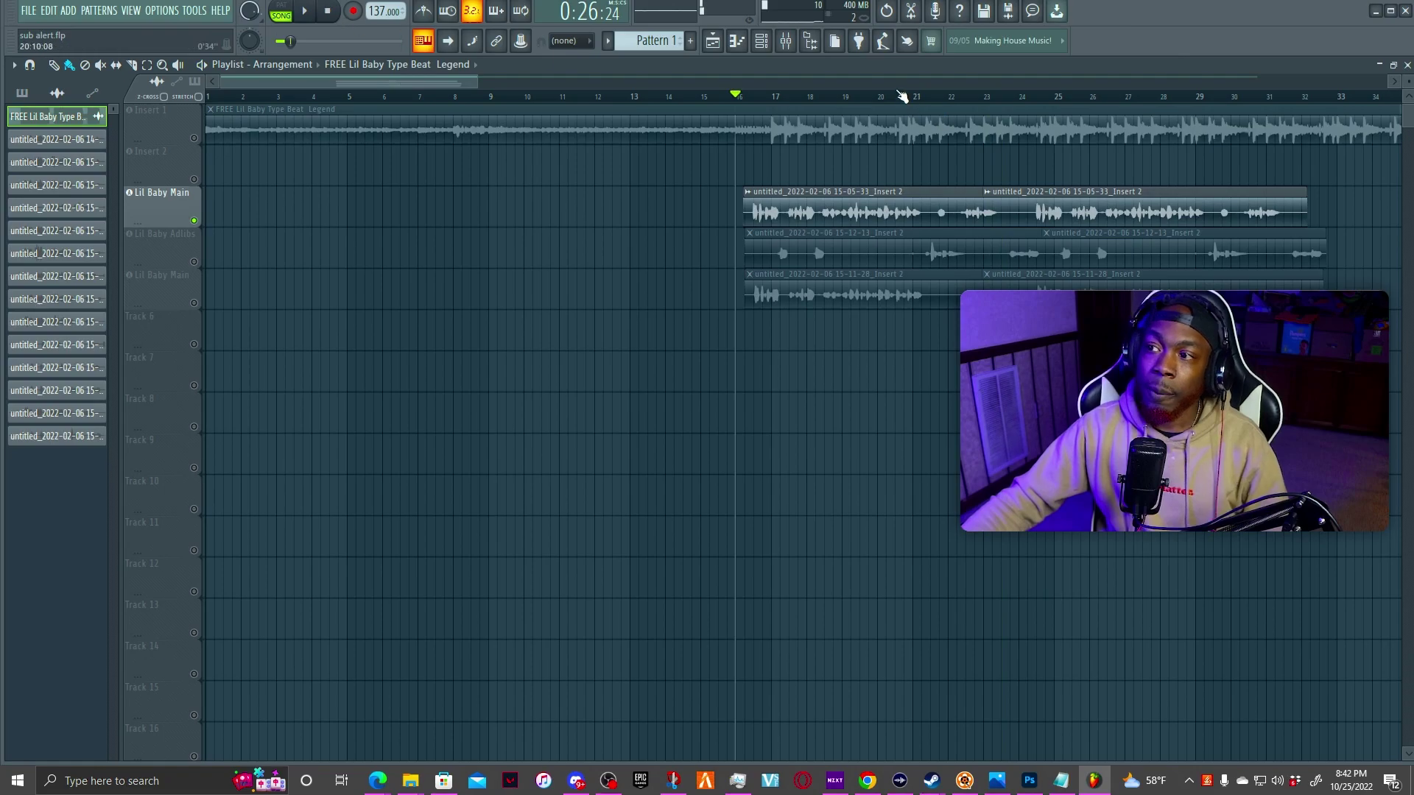
Step: Lower the high-shelf band 7 slightly below 0 dB in Fruity parametric EQ 2 on the Lil Baby Main mixer track
{"action": "left_click", "coordinate": [785, 42]}
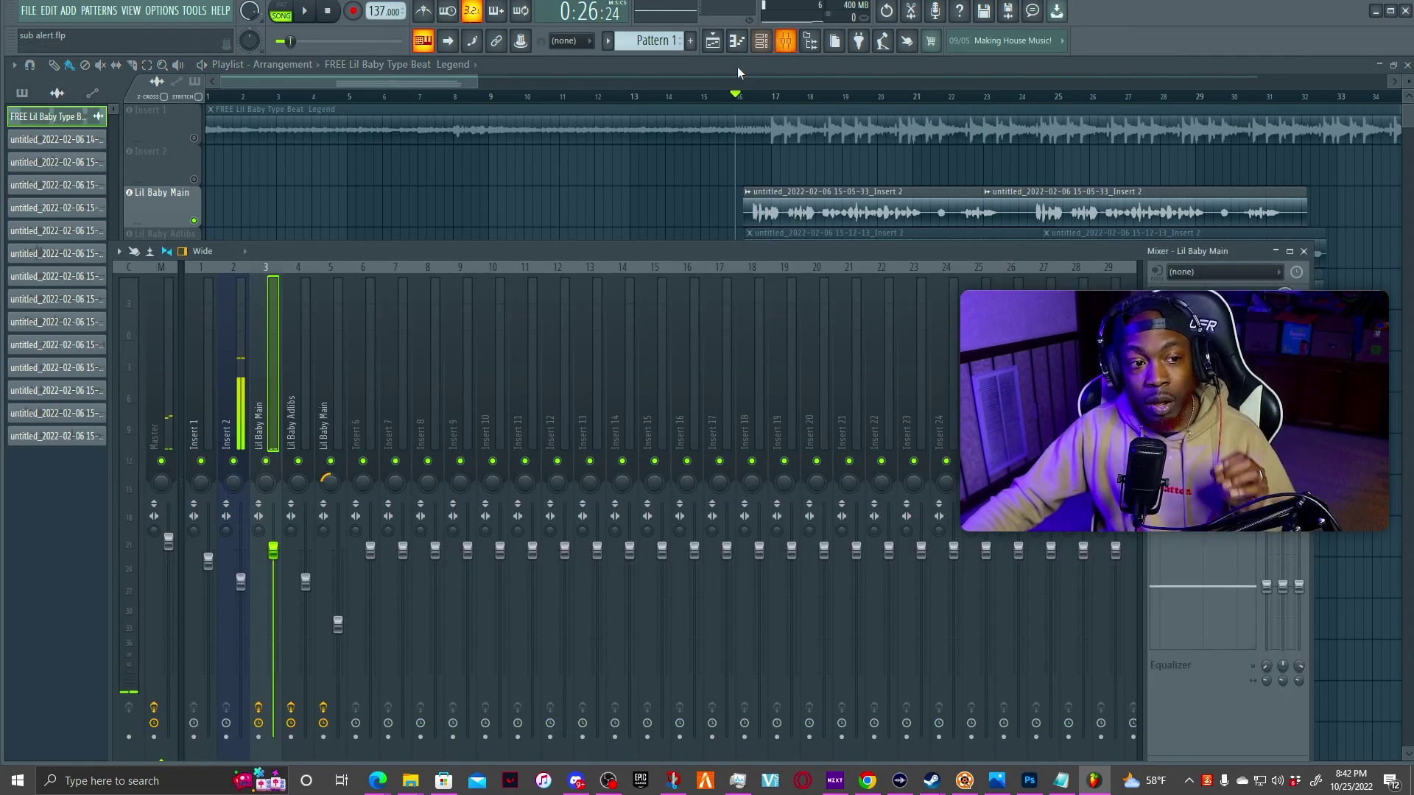
{"action": "left_click_drag", "start_coordinate": [722, 253], "coordinate": [311, 223]}
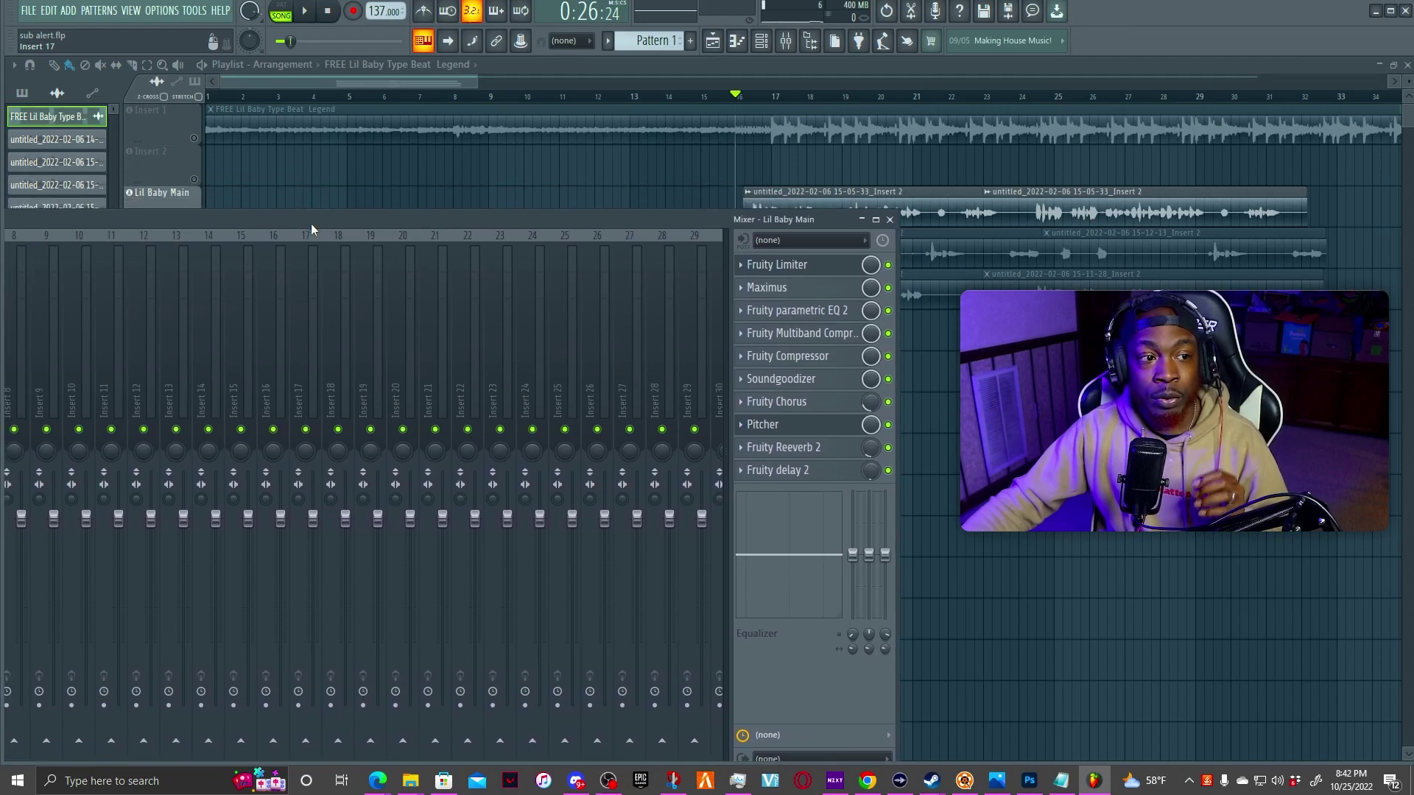
{"action": "left_click", "coordinate": [830, 312]}
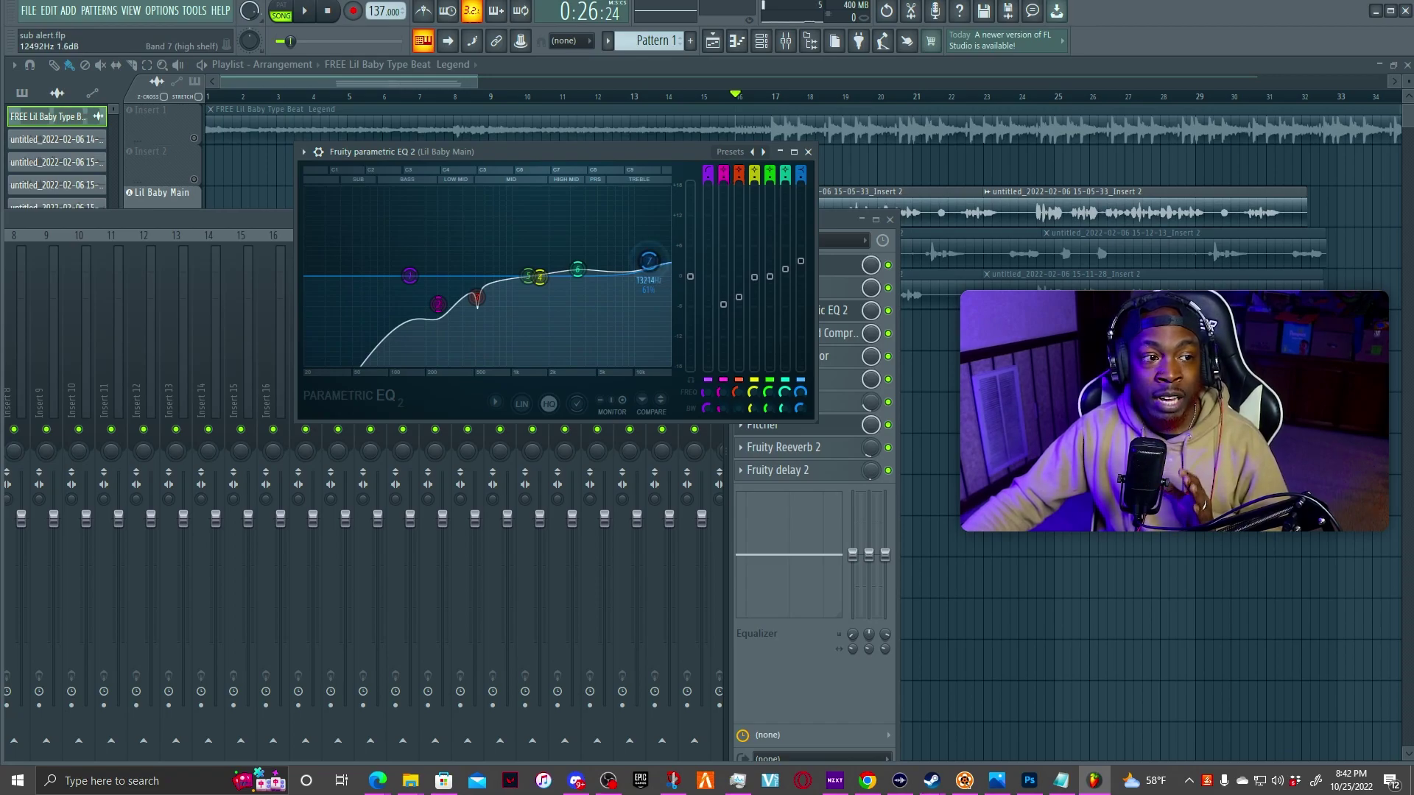
{"action": "left_click_drag", "start_coordinate": [649, 272], "coordinate": [649, 280]}
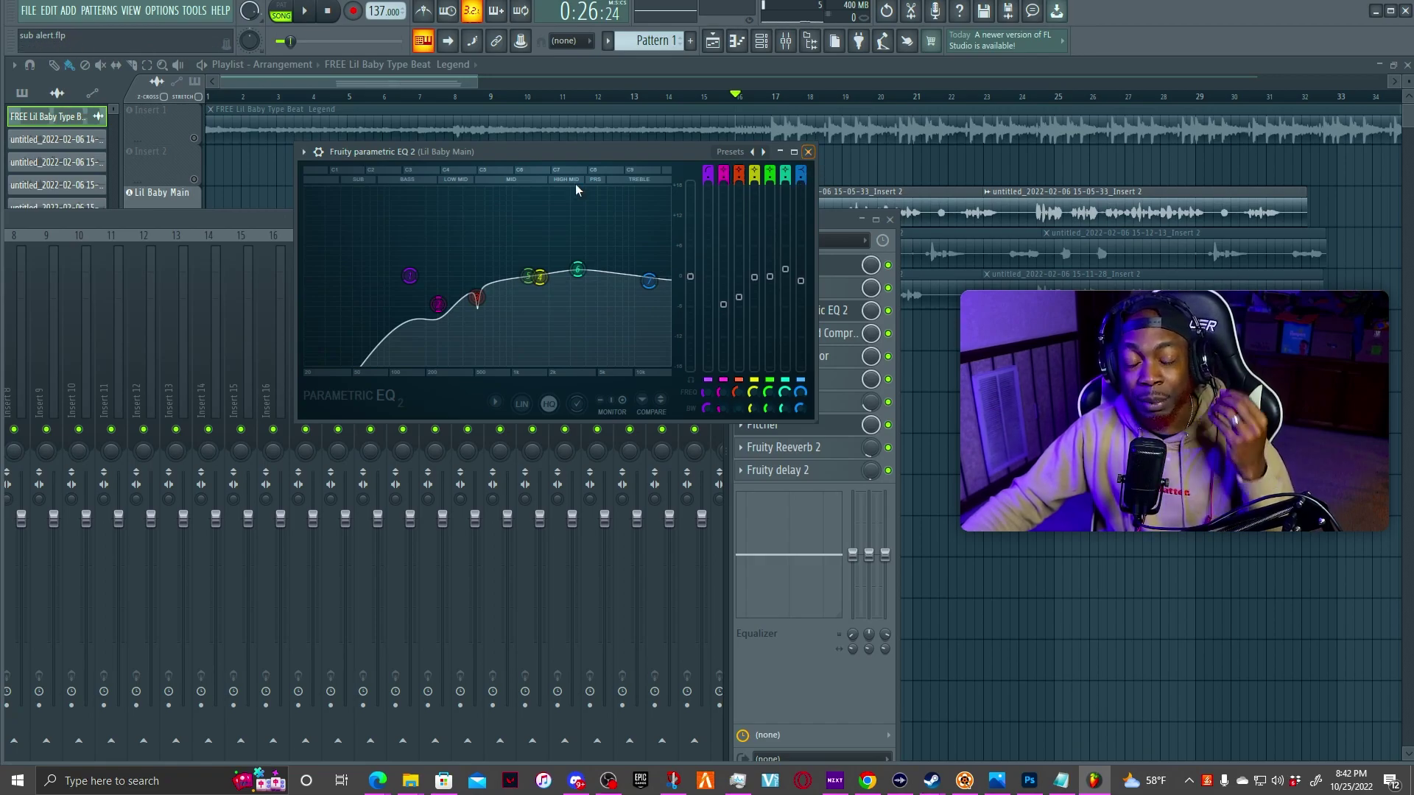
{"action": "left_click", "coordinate": [228, 214]}
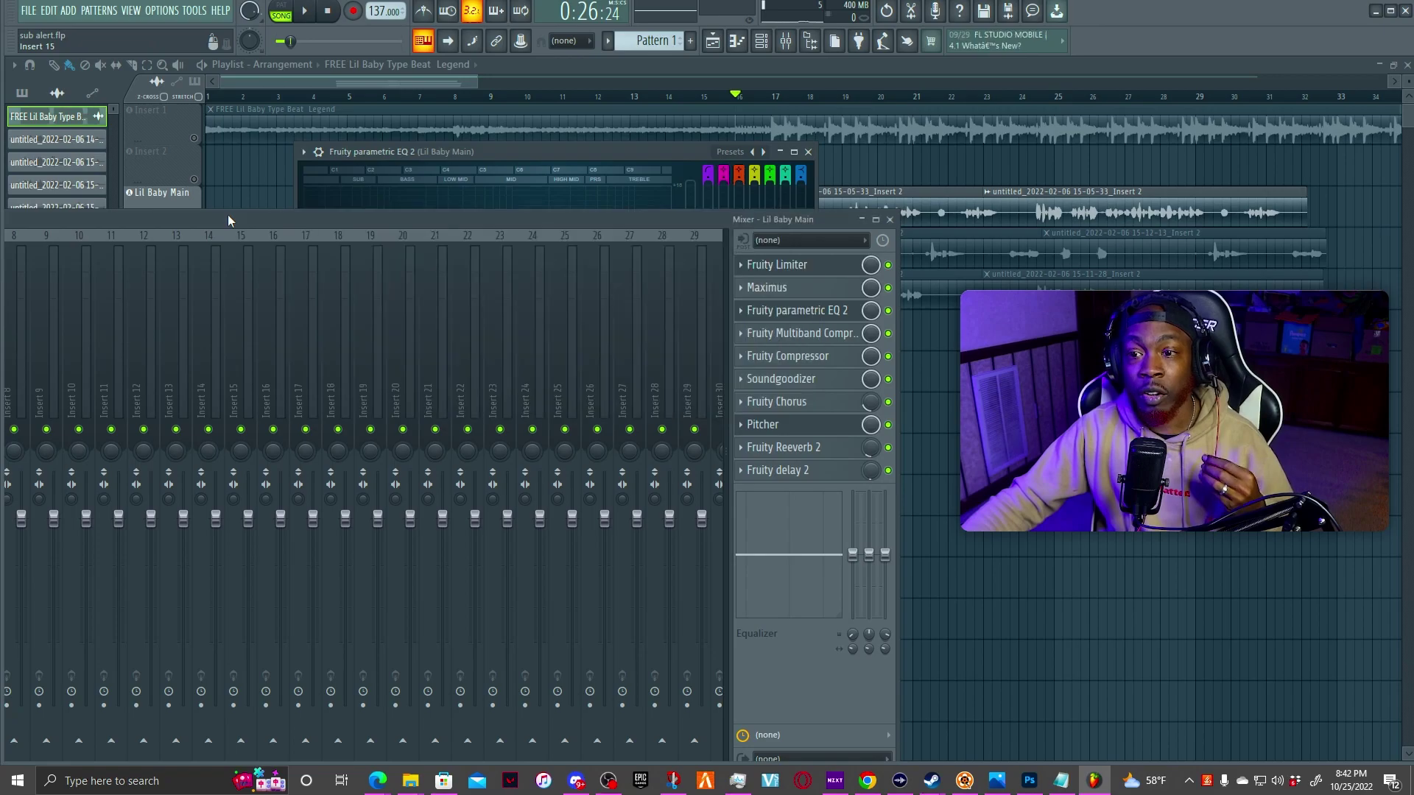
Step: Unmute the second Lil Baby Main track and the Insert 1 beat, and play them with the main vocal from just before the clips
{"action": "left_click", "coordinate": [175, 205]}
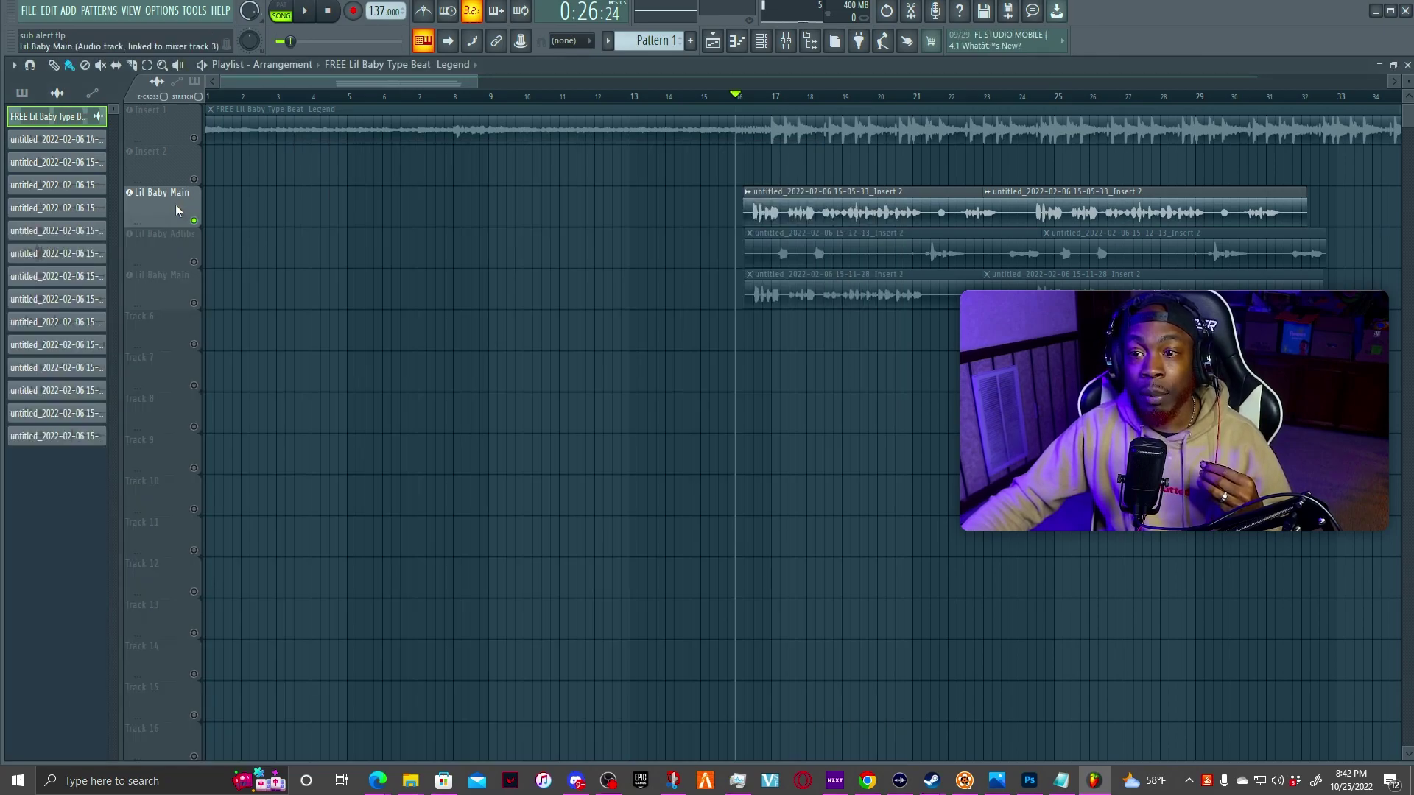
{"action": "left_click", "coordinate": [195, 302]}
{"action": "left_click", "coordinate": [195, 138]}
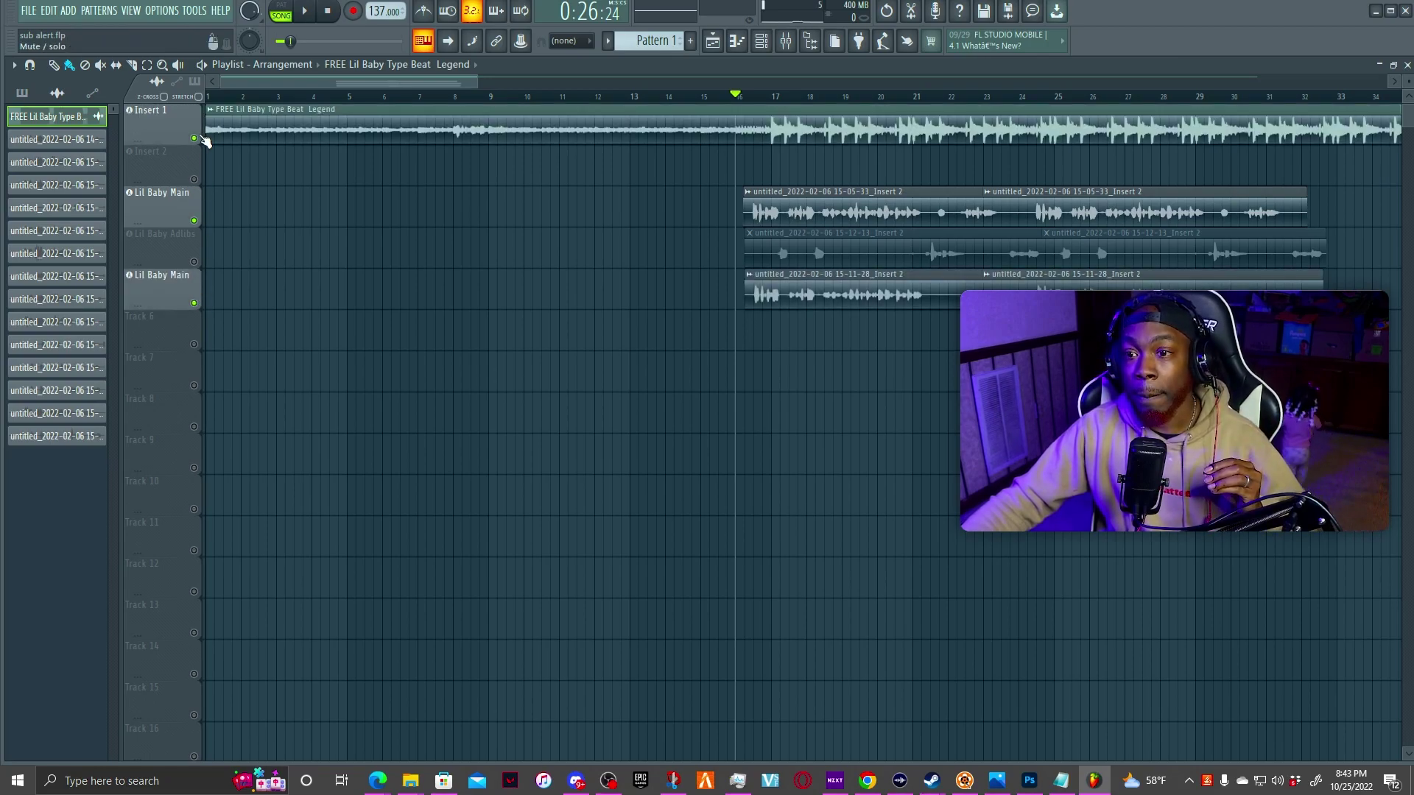
{"action": "left_click", "coordinate": [720, 96]}
{"action": "key", "text": "space"}
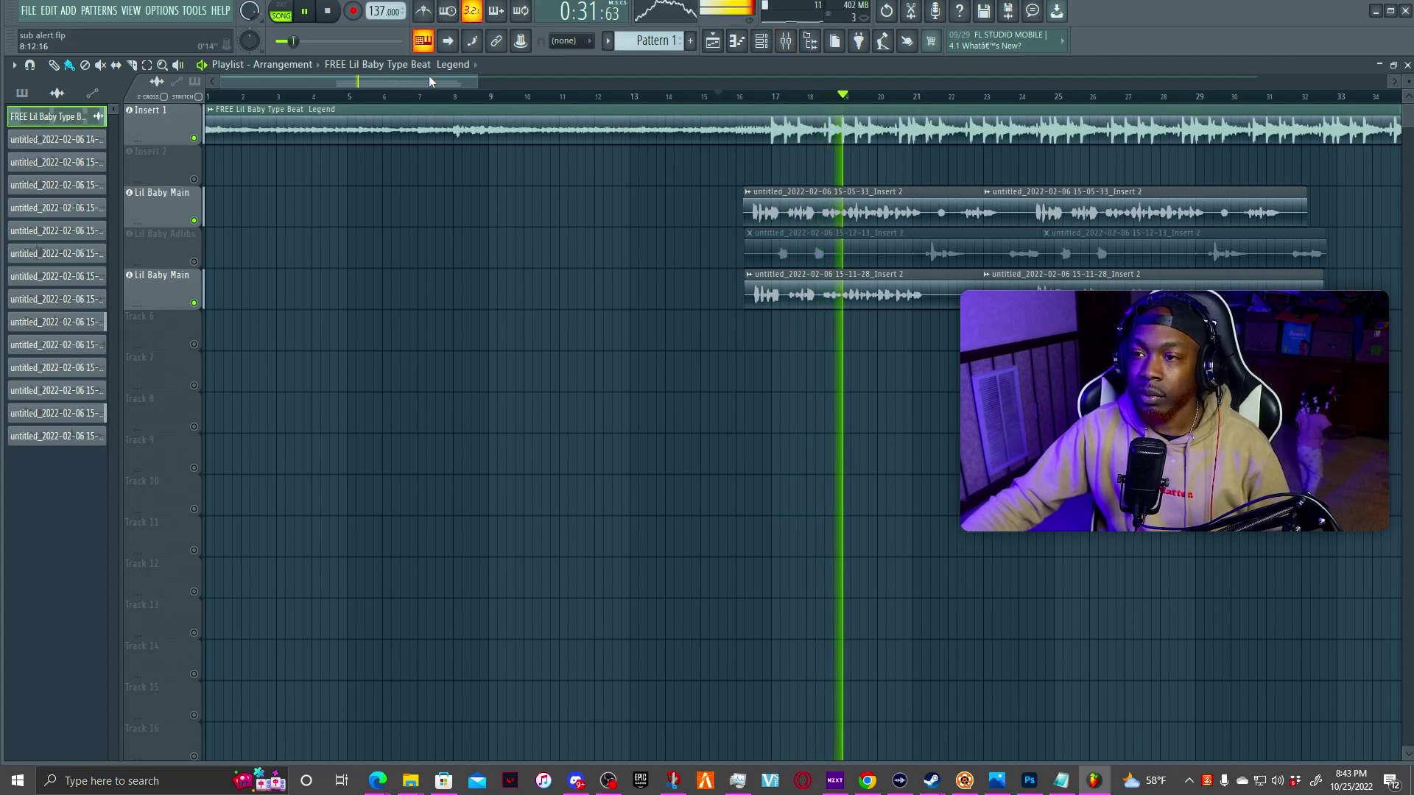
{"action": "left_click_drag", "start_coordinate": [480, 84], "coordinate": [538, 86]}
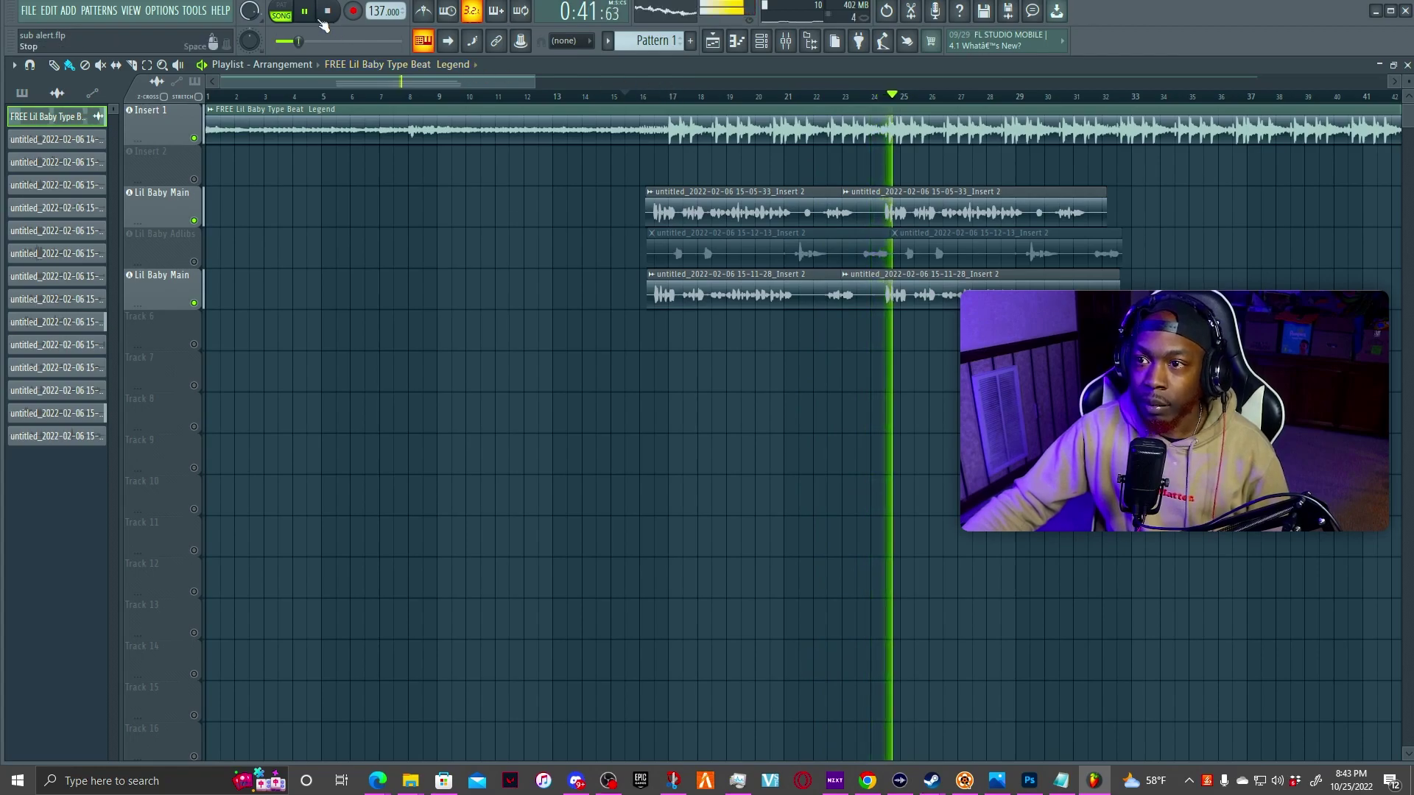
{"action": "key", "text": "space"}
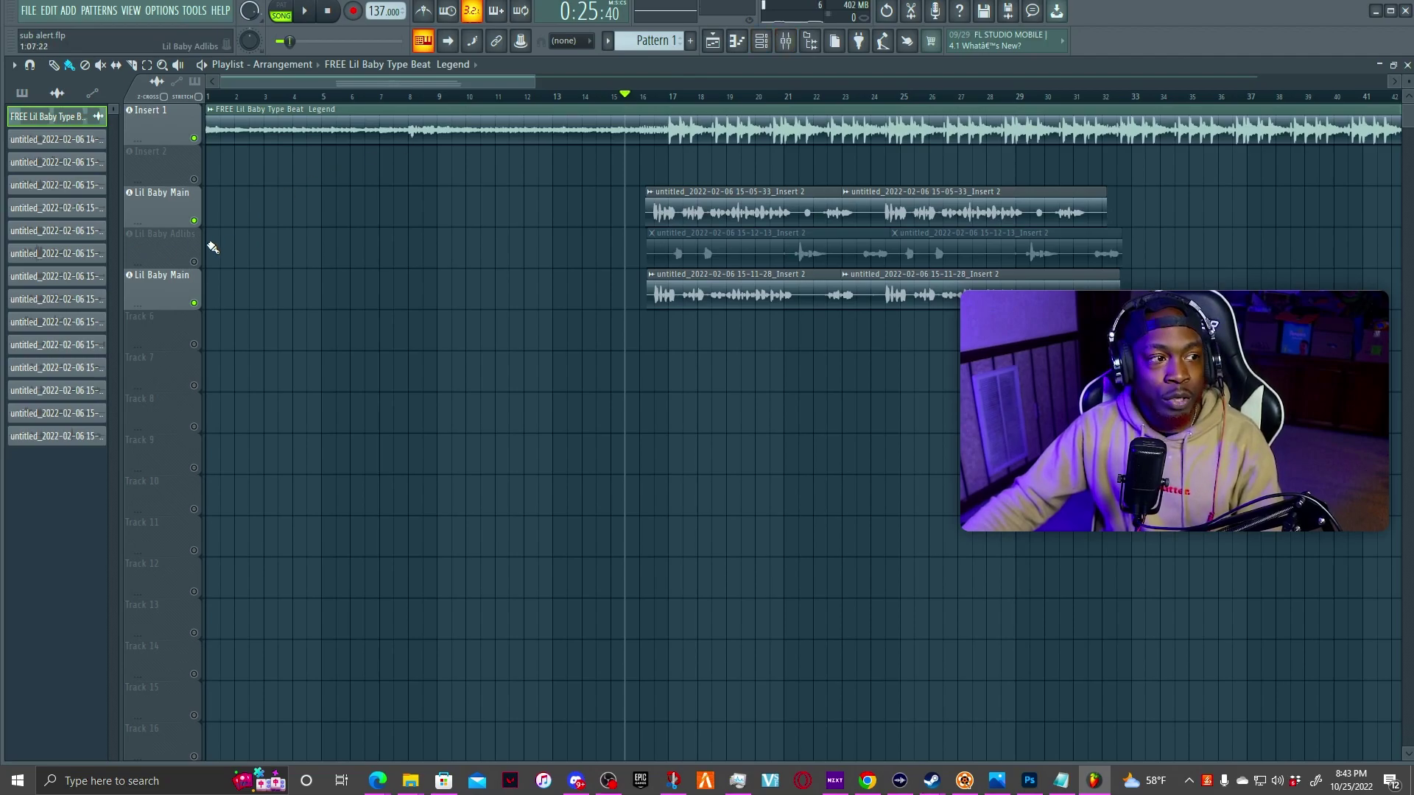
Step: Check the track options of the Lil Baby Adlibs playlist track and select its matching track in the mixer
{"action": "right_click", "coordinate": [174, 250]}
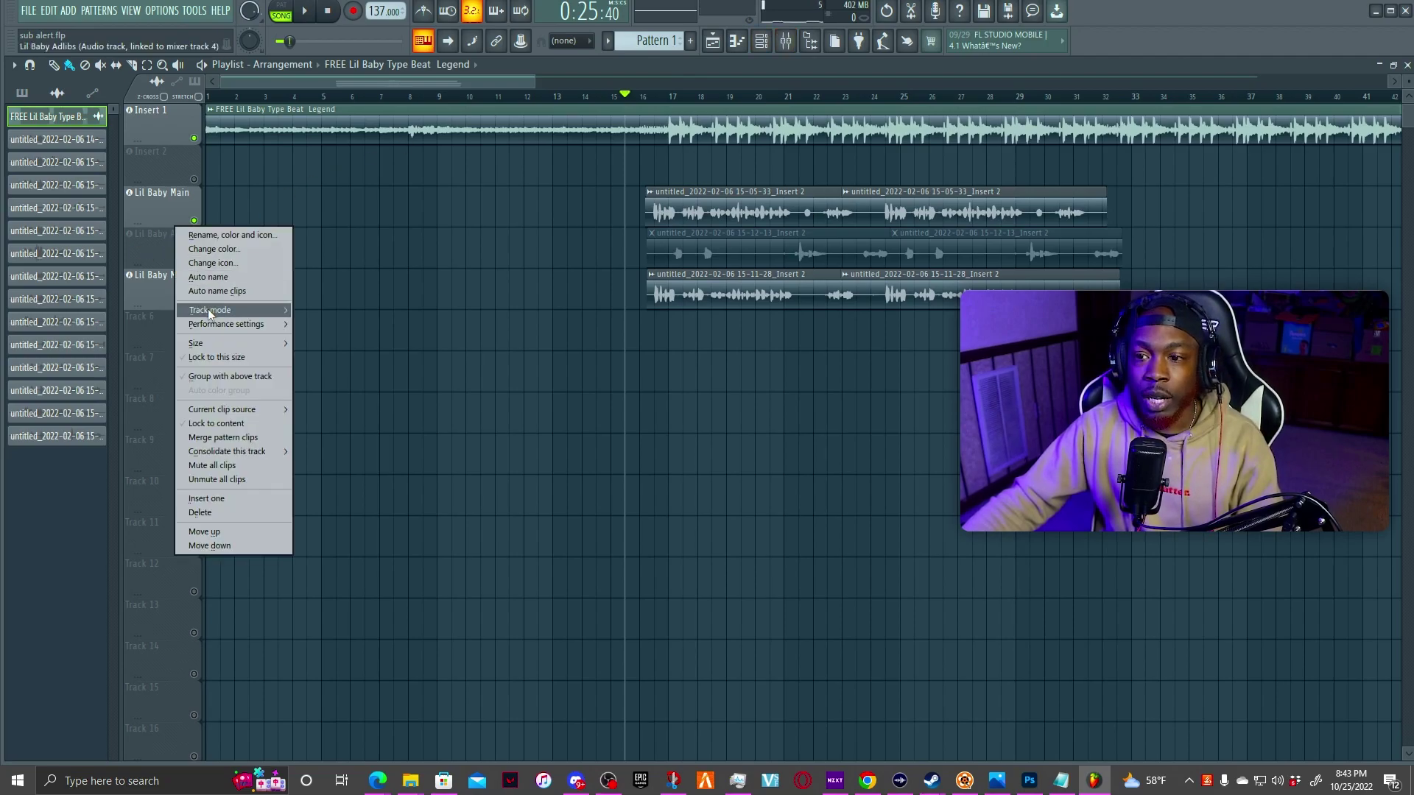
{"action": "mouse_move", "coordinate": [243, 310]}
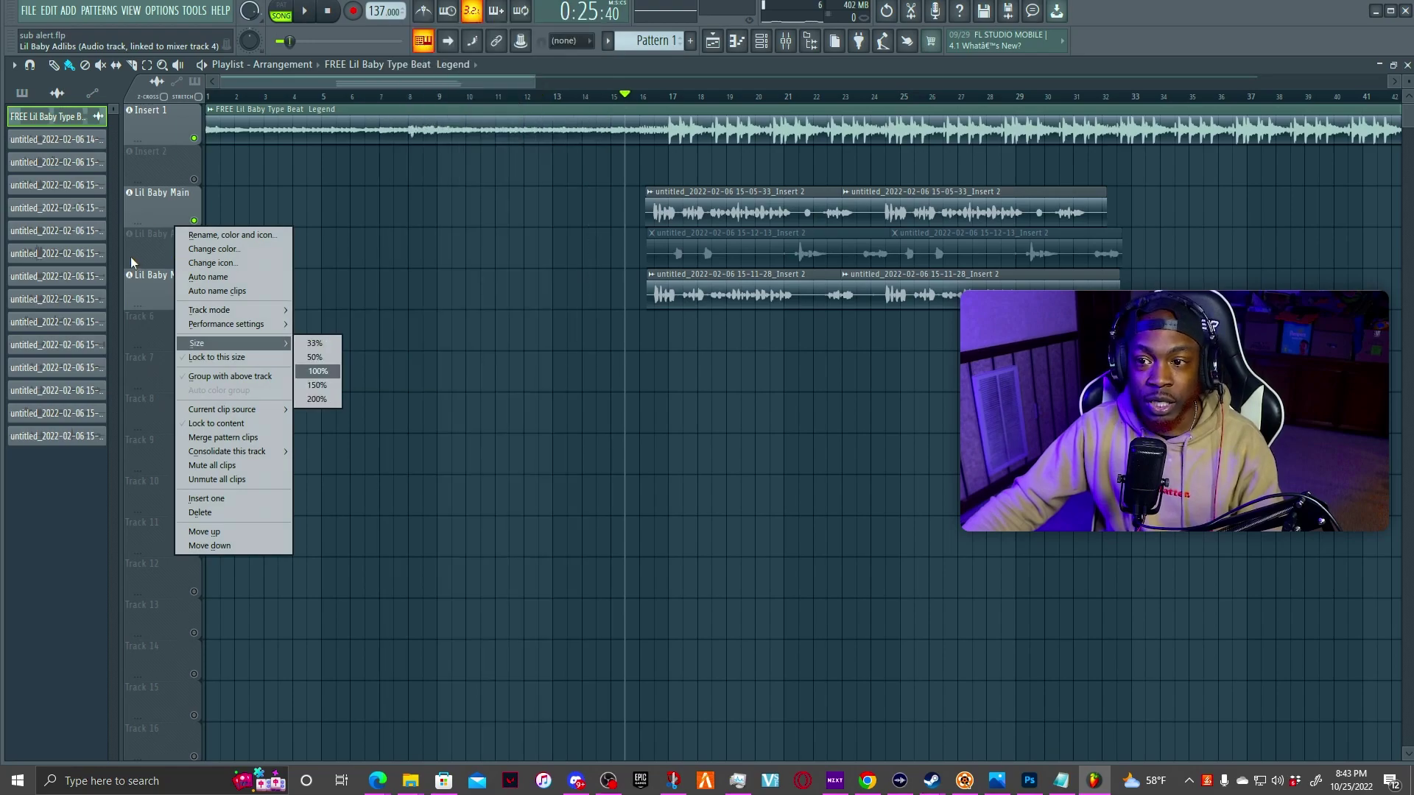
{"action": "left_click", "coordinate": [131, 258]}
{"action": "left_click", "coordinate": [786, 42]}
{"action": "left_click_drag", "start_coordinate": [255, 220], "coordinate": [780, 182]}
{"action": "left_click", "coordinate": [405, 302]}
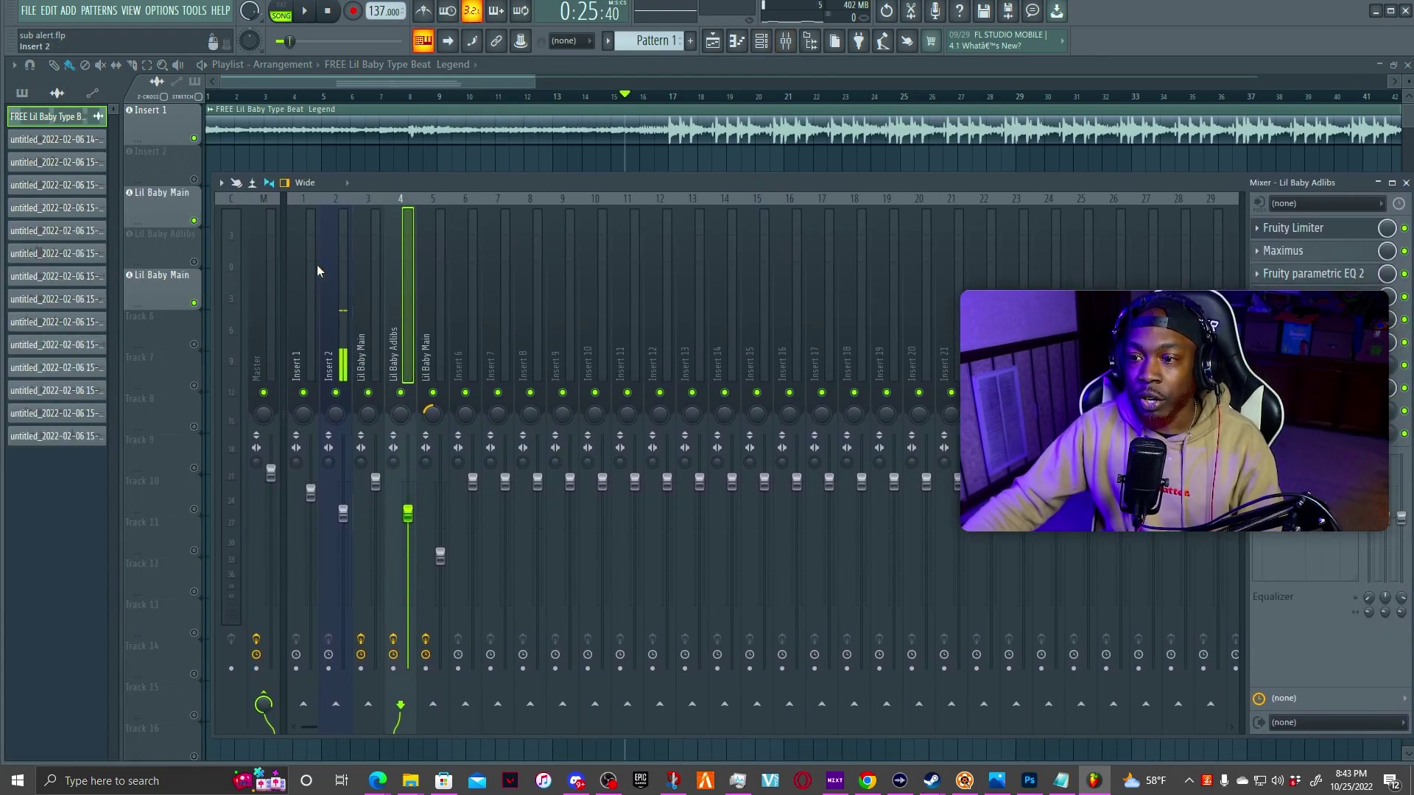
Step: Browse the saved mixer track state files for Lil Baby Adlibs without loading one, and view the track's effect chain
{"action": "left_click", "coordinate": [222, 184]}
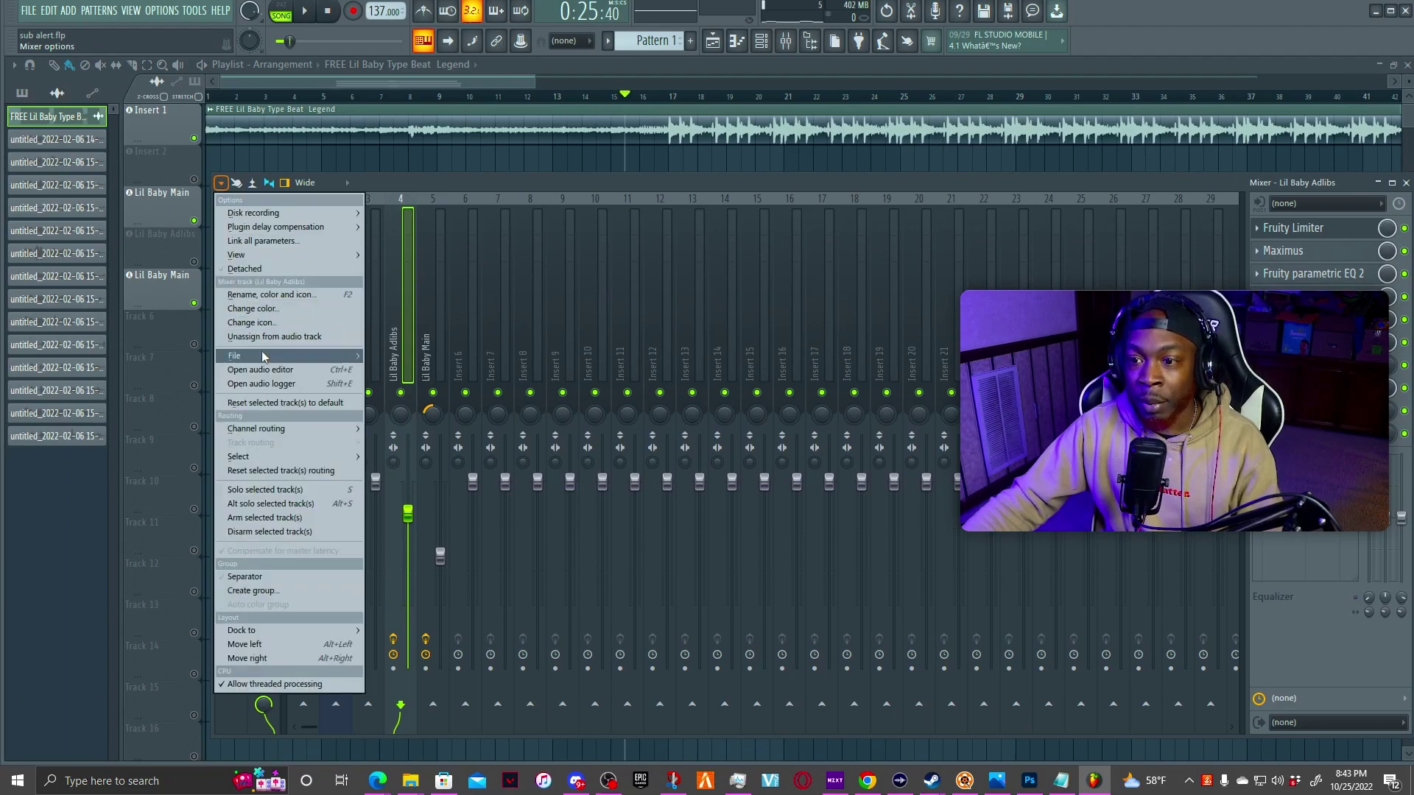
{"action": "mouse_move", "coordinate": [261, 355]}
{"action": "left_click", "coordinate": [443, 251]}
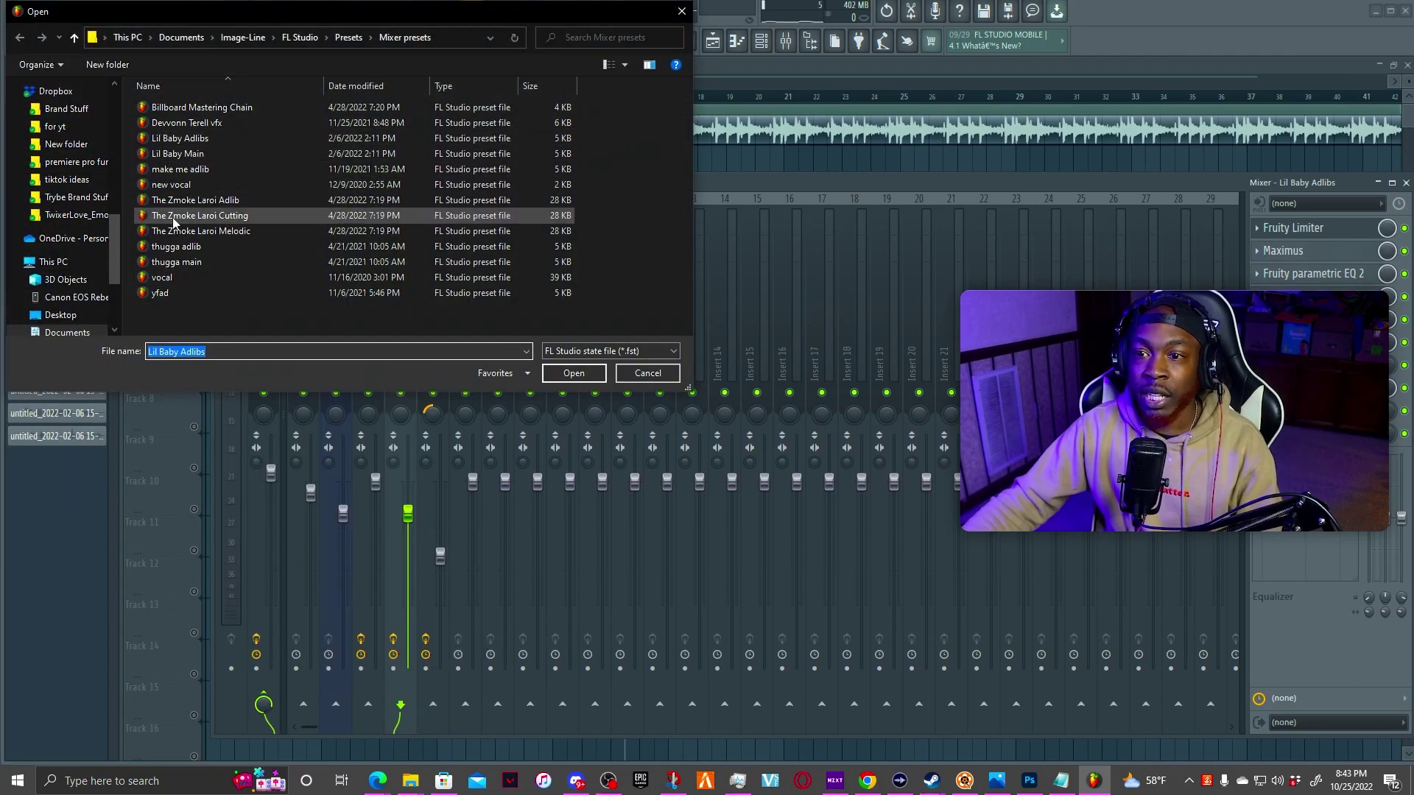
{"action": "left_click", "coordinate": [642, 378]}
{"action": "left_click_drag", "start_coordinate": [635, 188], "coordinate": [153, 200]}
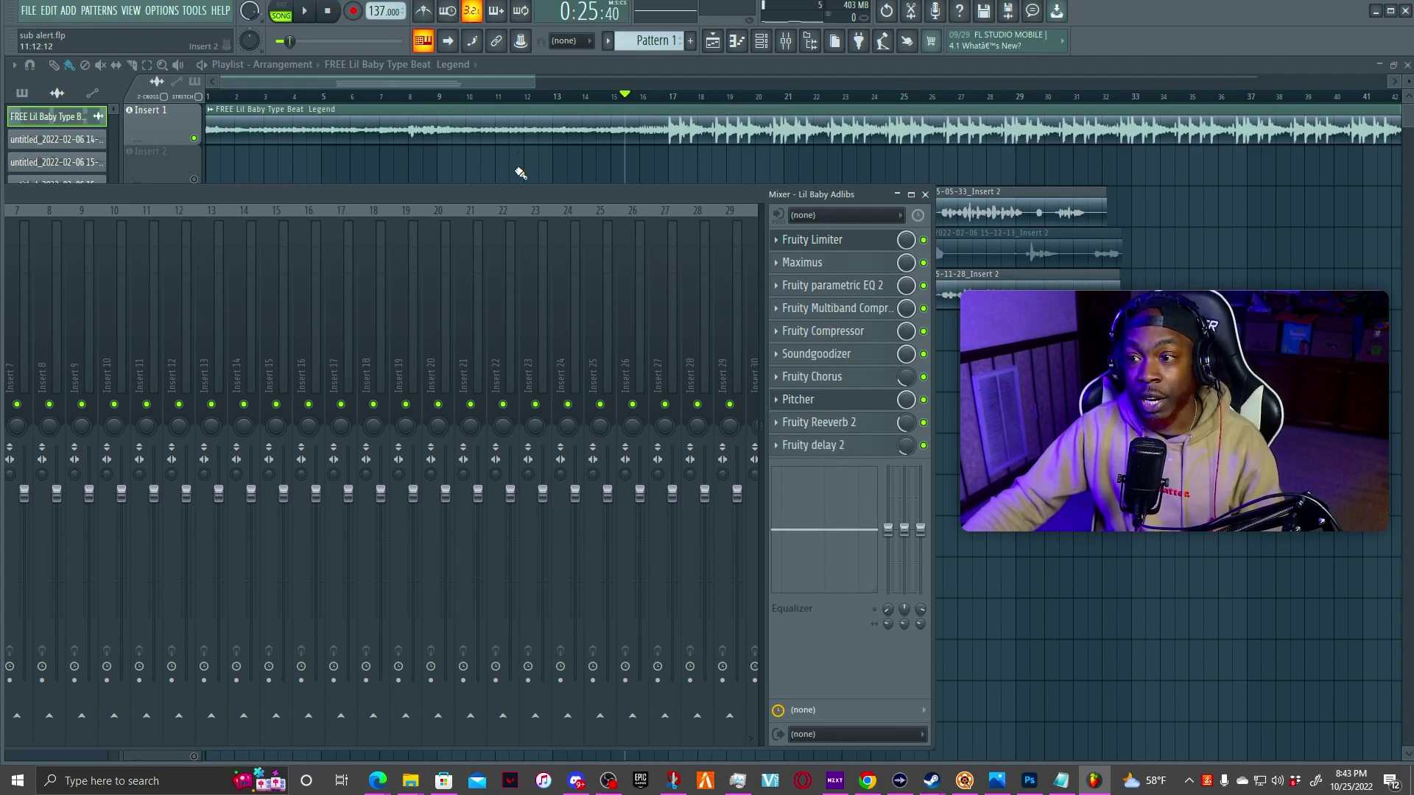
{"action": "left_click_drag", "start_coordinate": [526, 199], "coordinate": [618, 471]}
Step: Solo the Lil Baby Adlibs playlist track, play it back from bar 17, and stop playback
{"action": "left_click", "coordinate": [195, 220]}
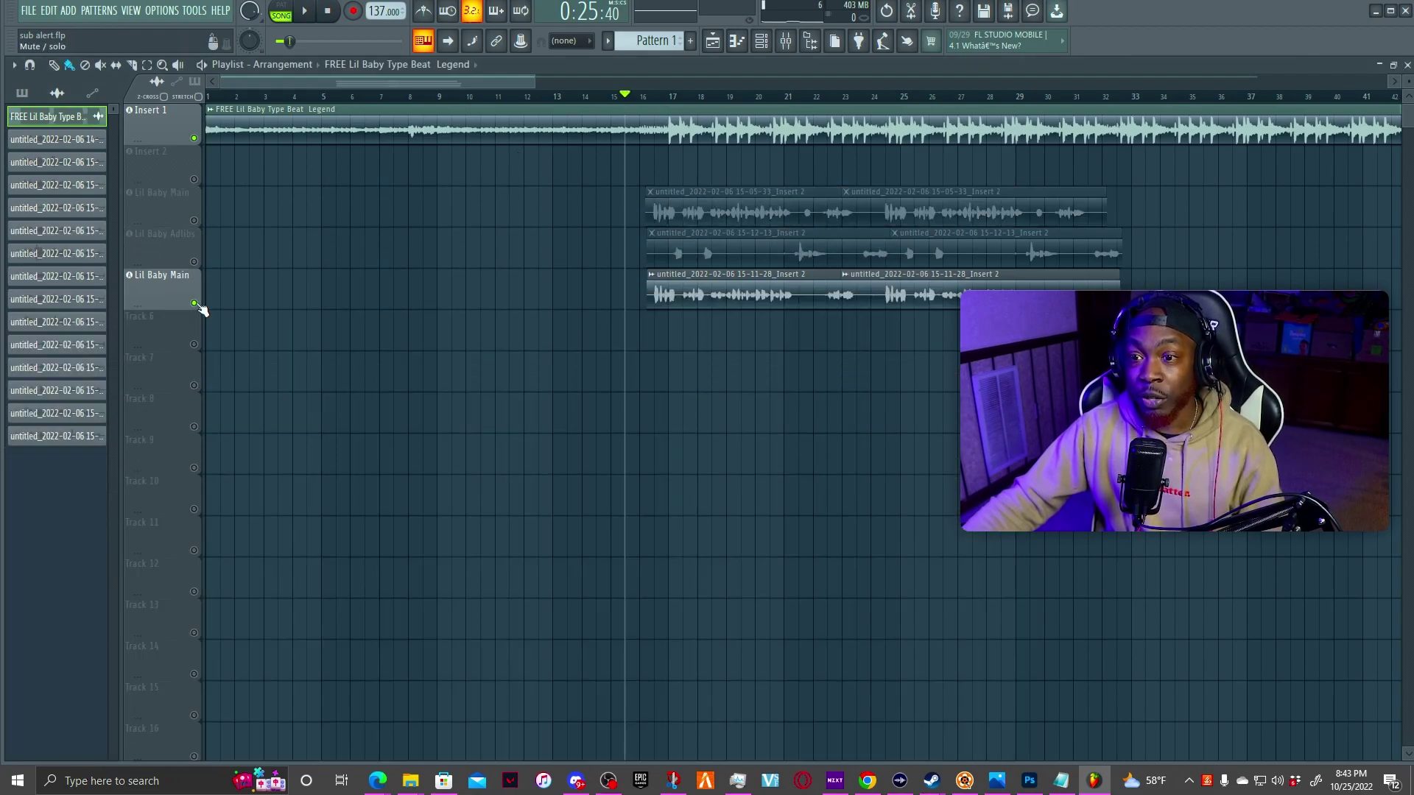
{"action": "left_click", "coordinate": [194, 303]}
{"action": "right_click", "coordinate": [195, 262]}
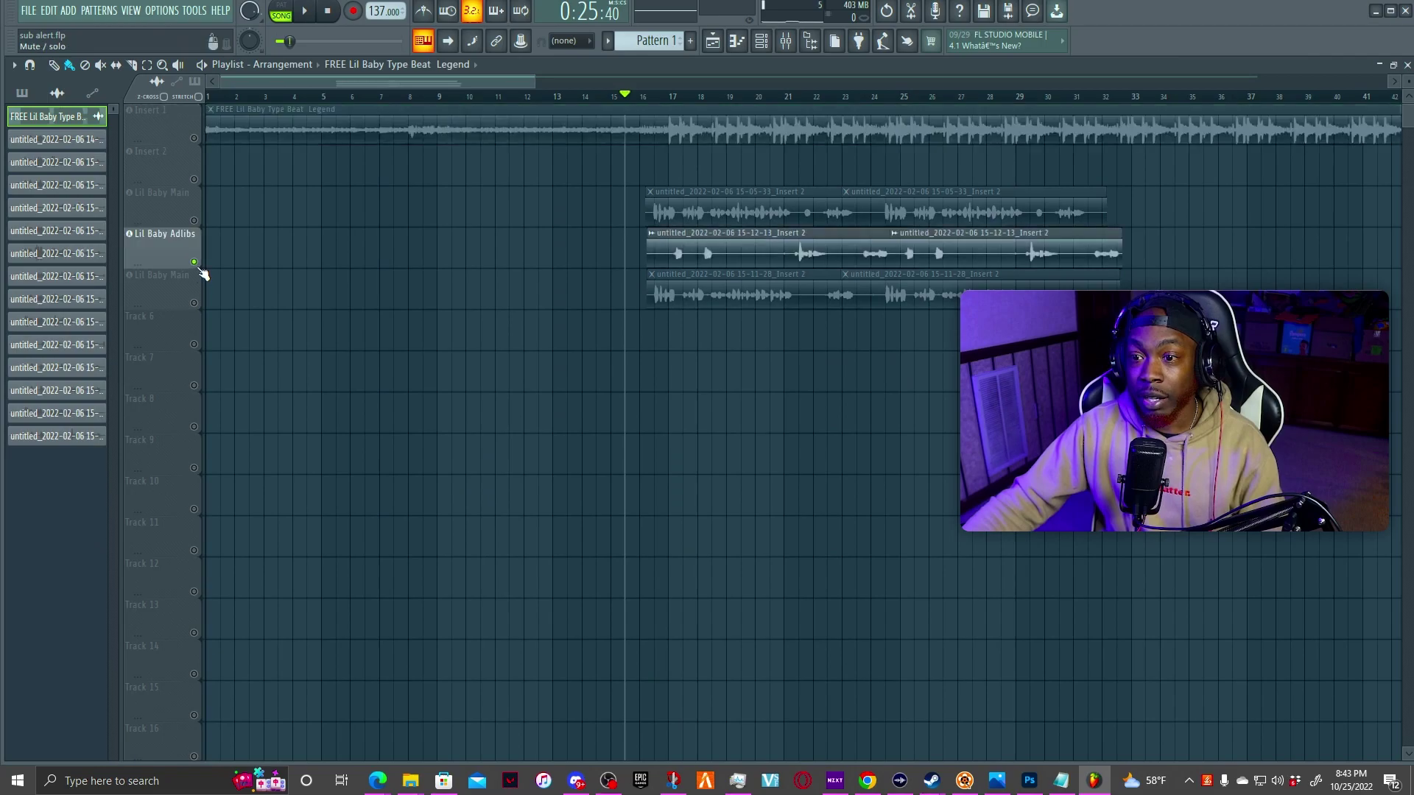
{"action": "left_click", "coordinate": [672, 97]}
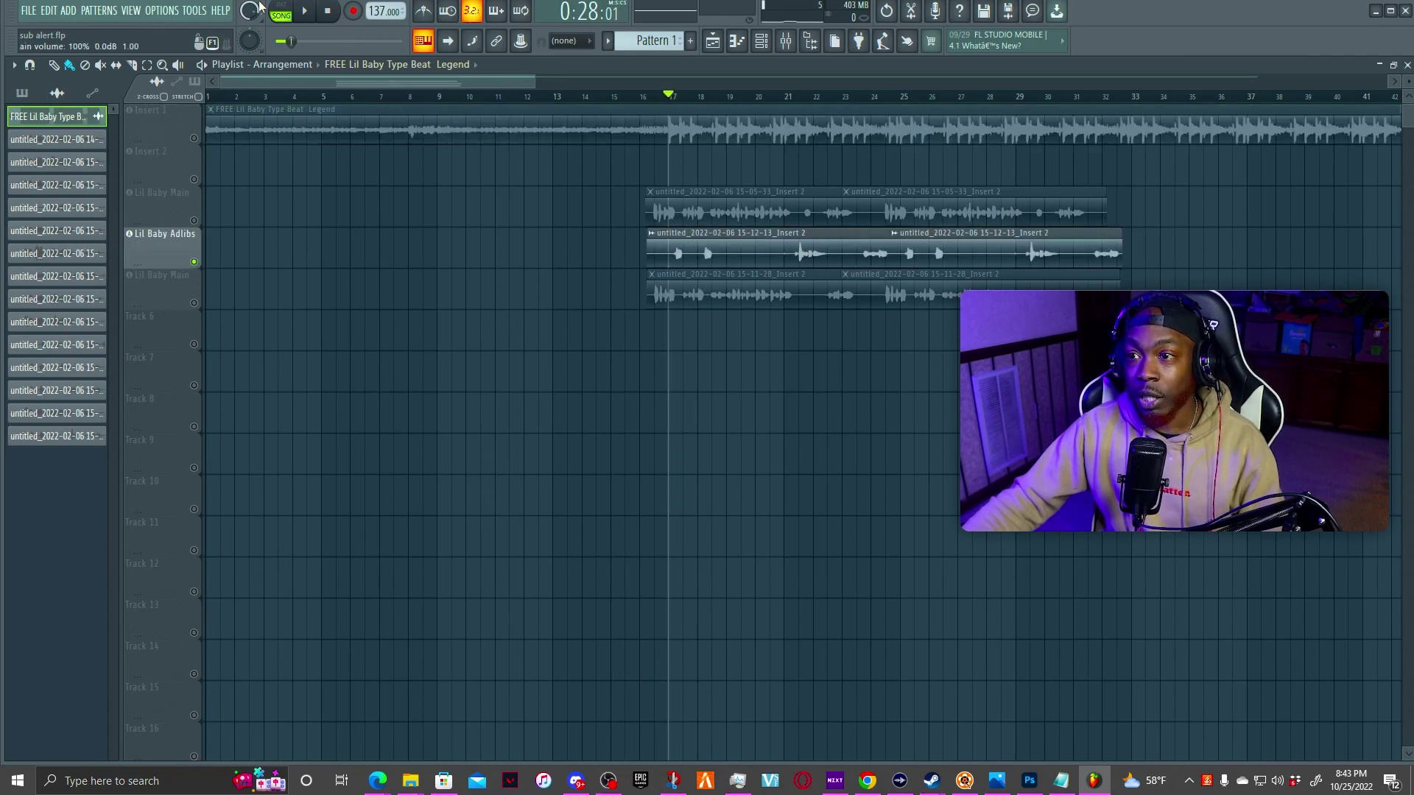
{"action": "left_click", "coordinate": [304, 15]}
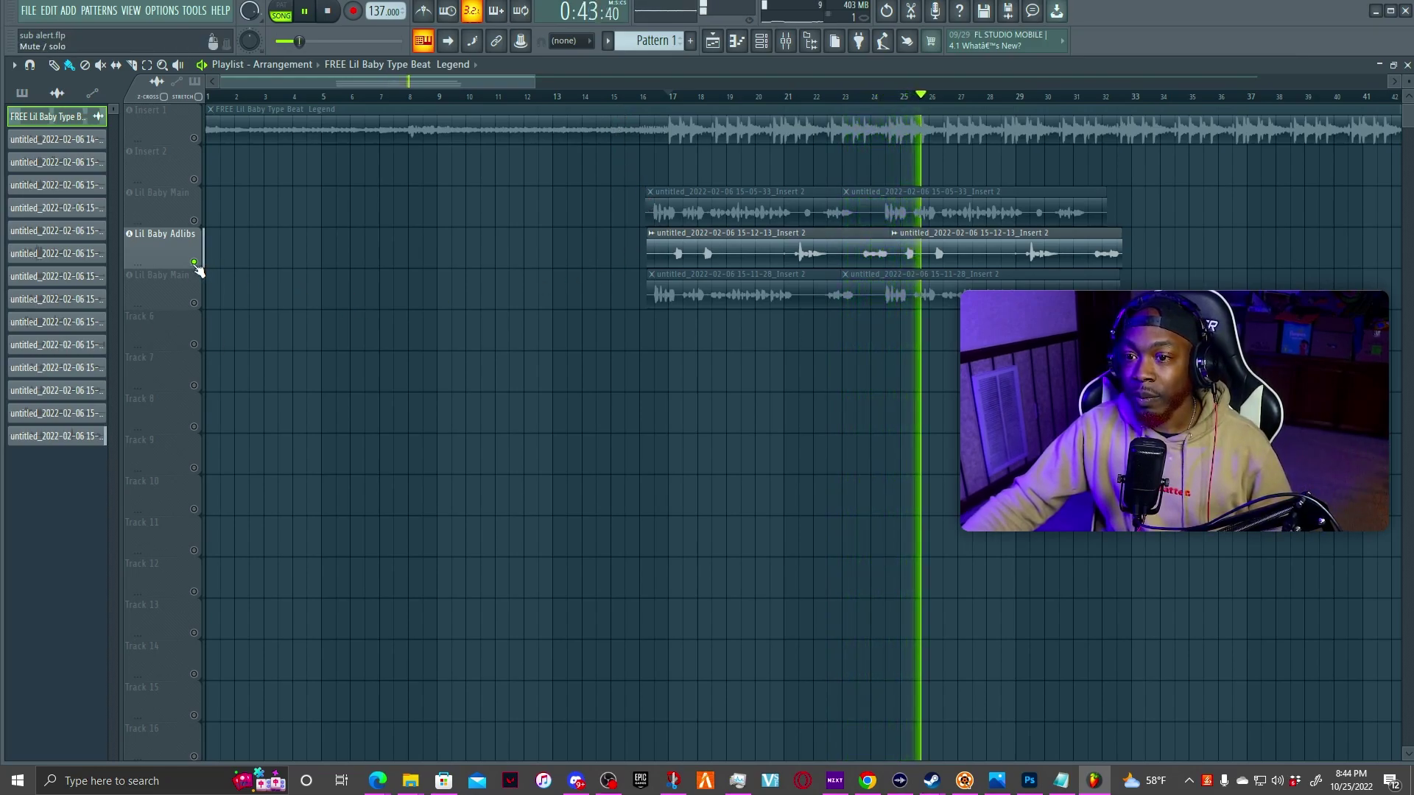
{"action": "key", "text": "space"}
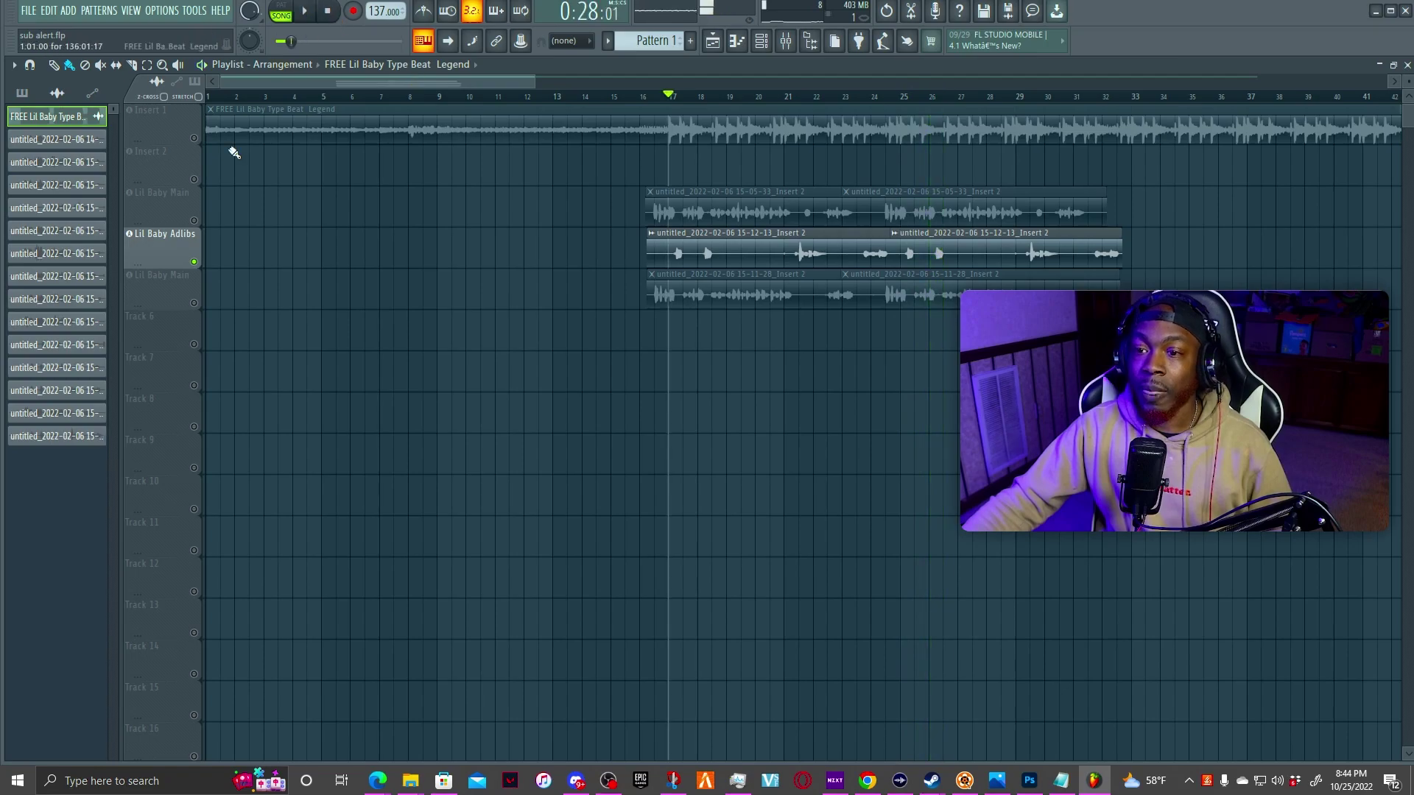
Step: Unsolo the Lil Baby Adlibs track so all tracks are active, and start playback from just before bar 15
{"action": "right_click", "coordinate": [194, 262]}
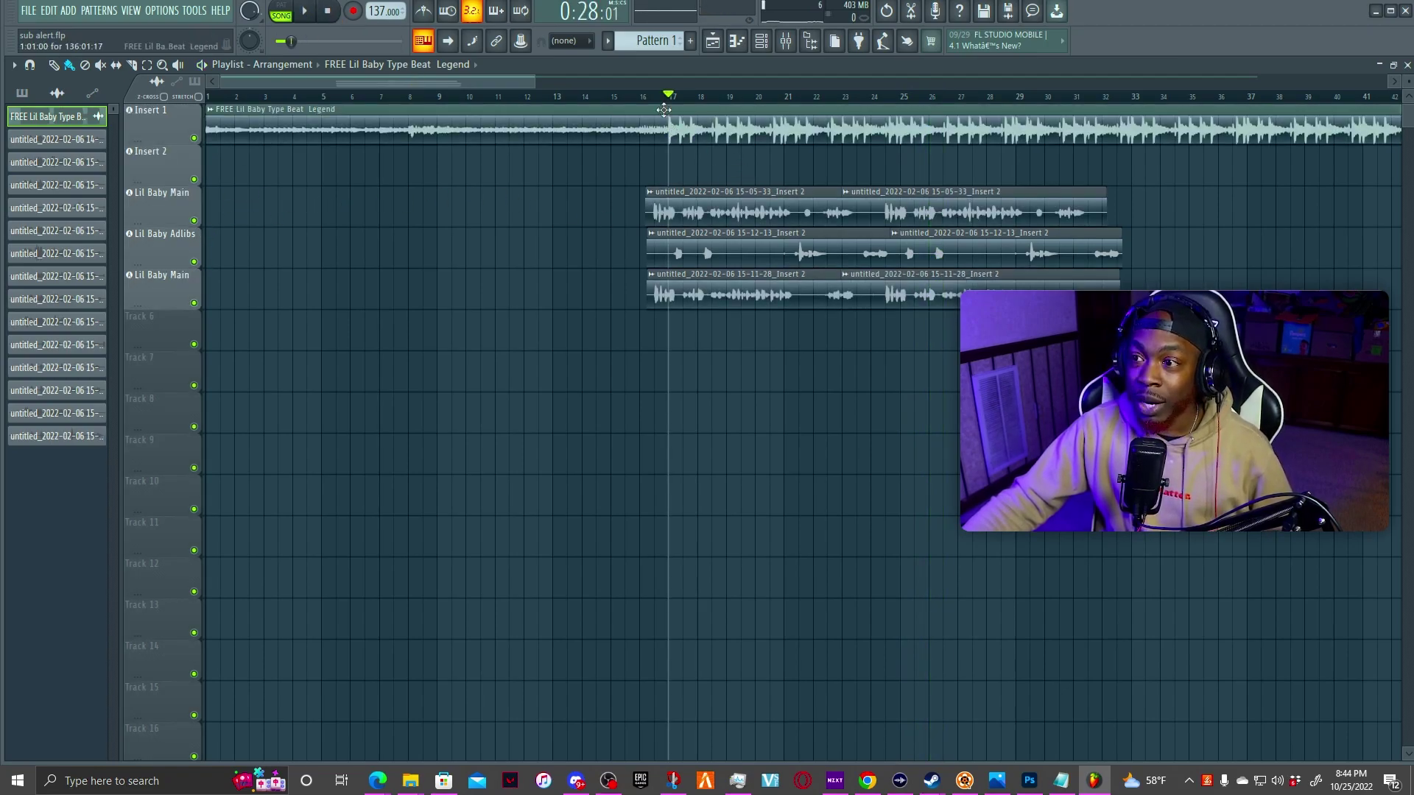
{"action": "left_click", "coordinate": [634, 96]}
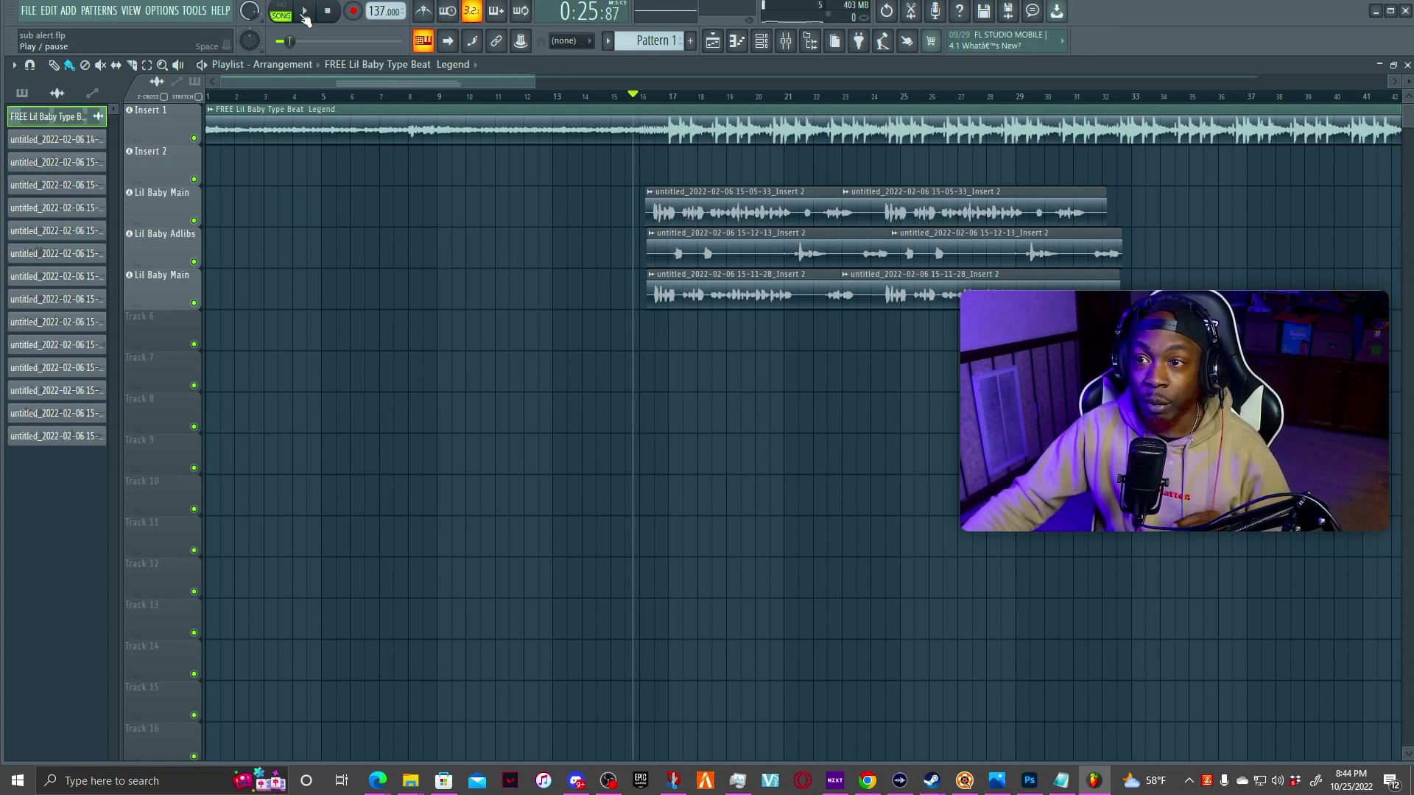
{"action": "left_click", "coordinate": [606, 94]}
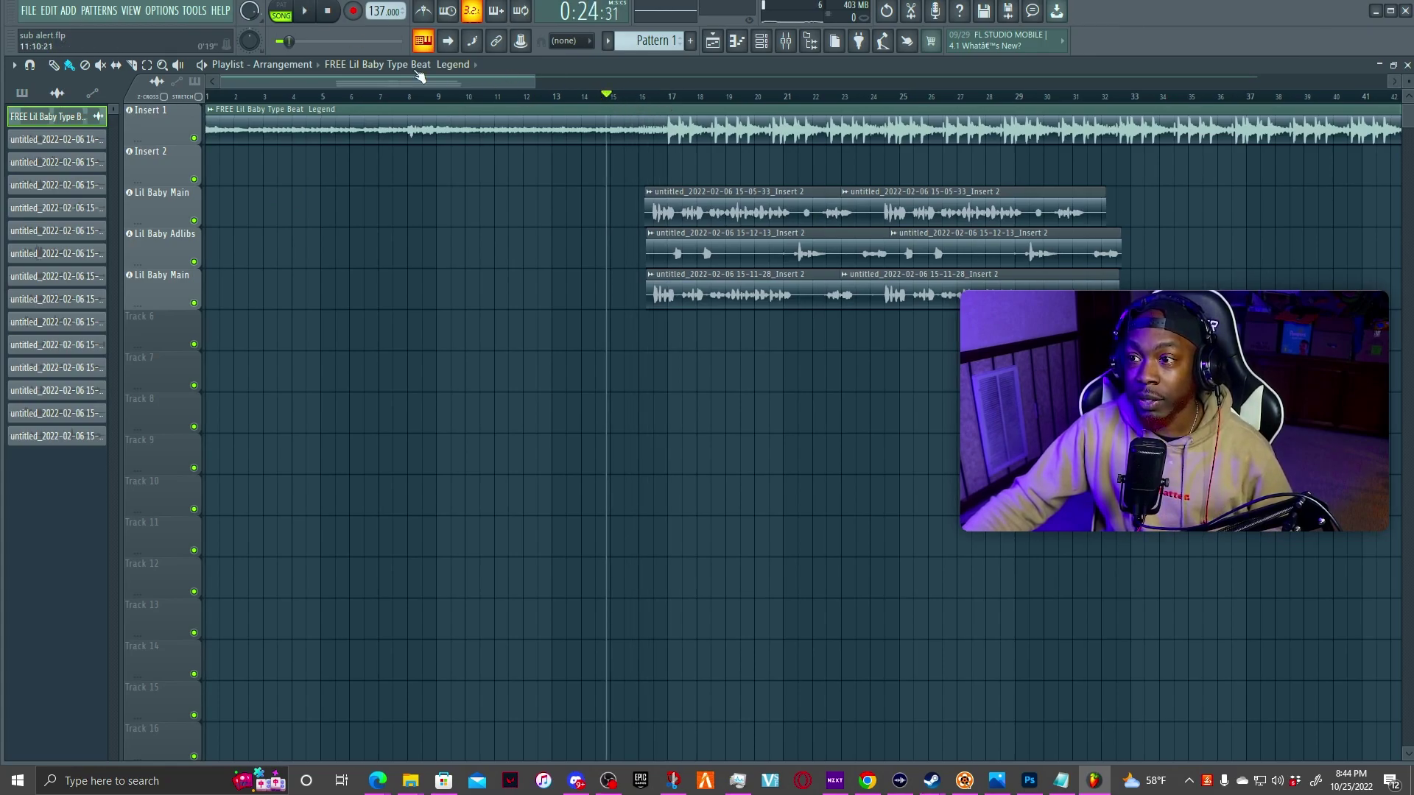
{"action": "key", "text": "space"}
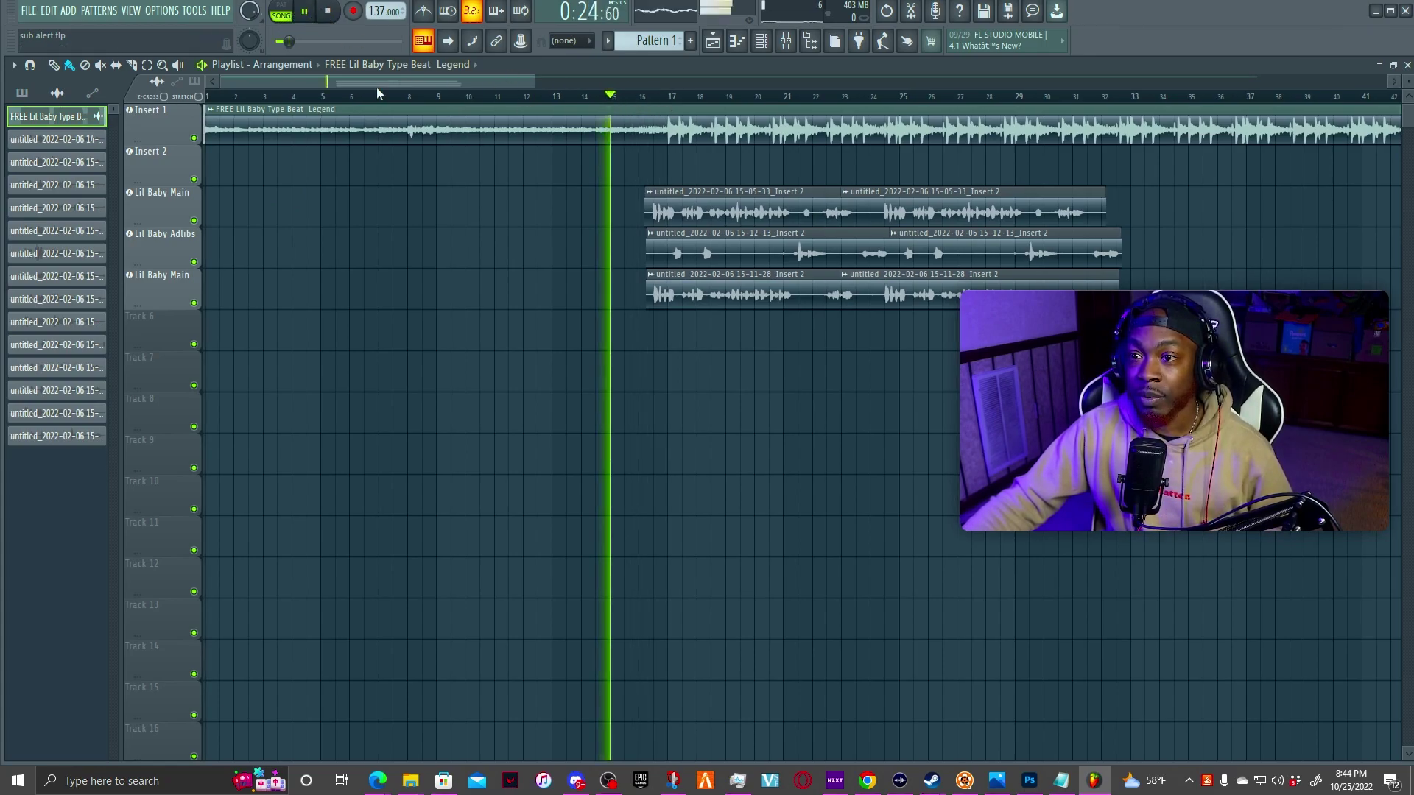
Step: Show the mixer below the playlist clips and raise the Master track's volume to about 108% (1.7 dB)
{"action": "left_click", "coordinate": [786, 40]}
{"action": "left_click_drag", "start_coordinate": [197, 457], "coordinate": [646, 402]}
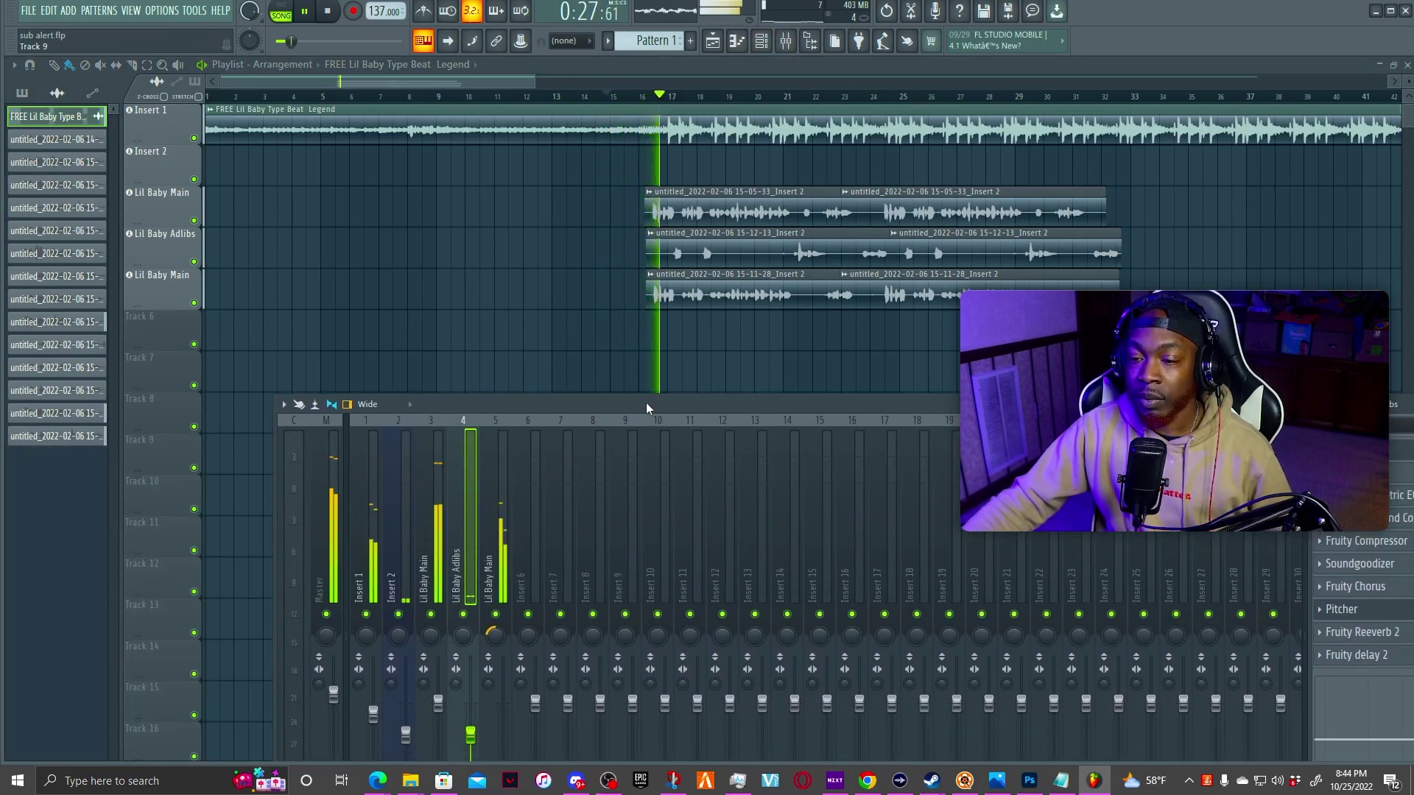
{"action": "left_click", "coordinate": [334, 690]}
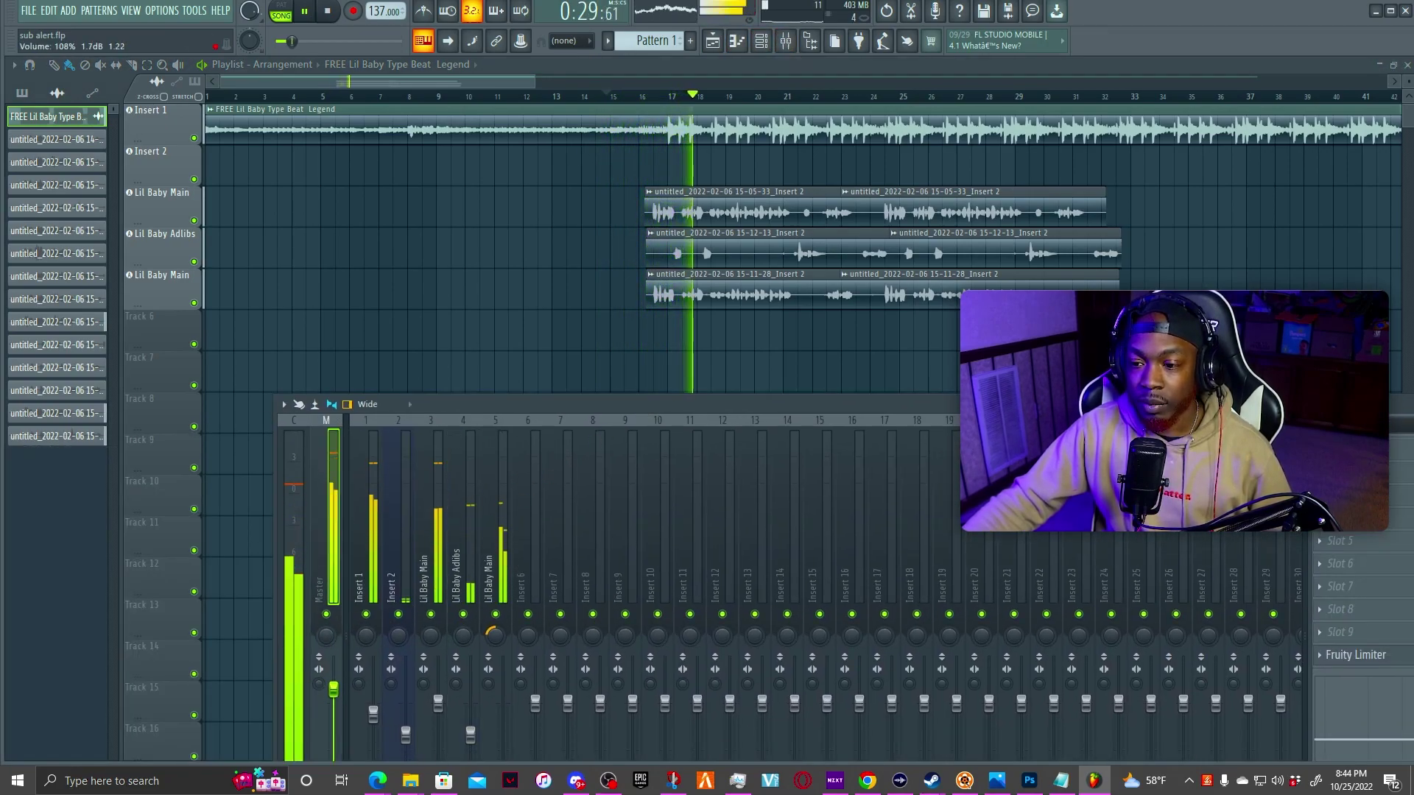
Step: Reposition the mixer below the vocal clips while listening to the full mix through the vocal section, and stop playback
{"action": "left_click_drag", "start_coordinate": [492, 400], "coordinate": [347, 307]}
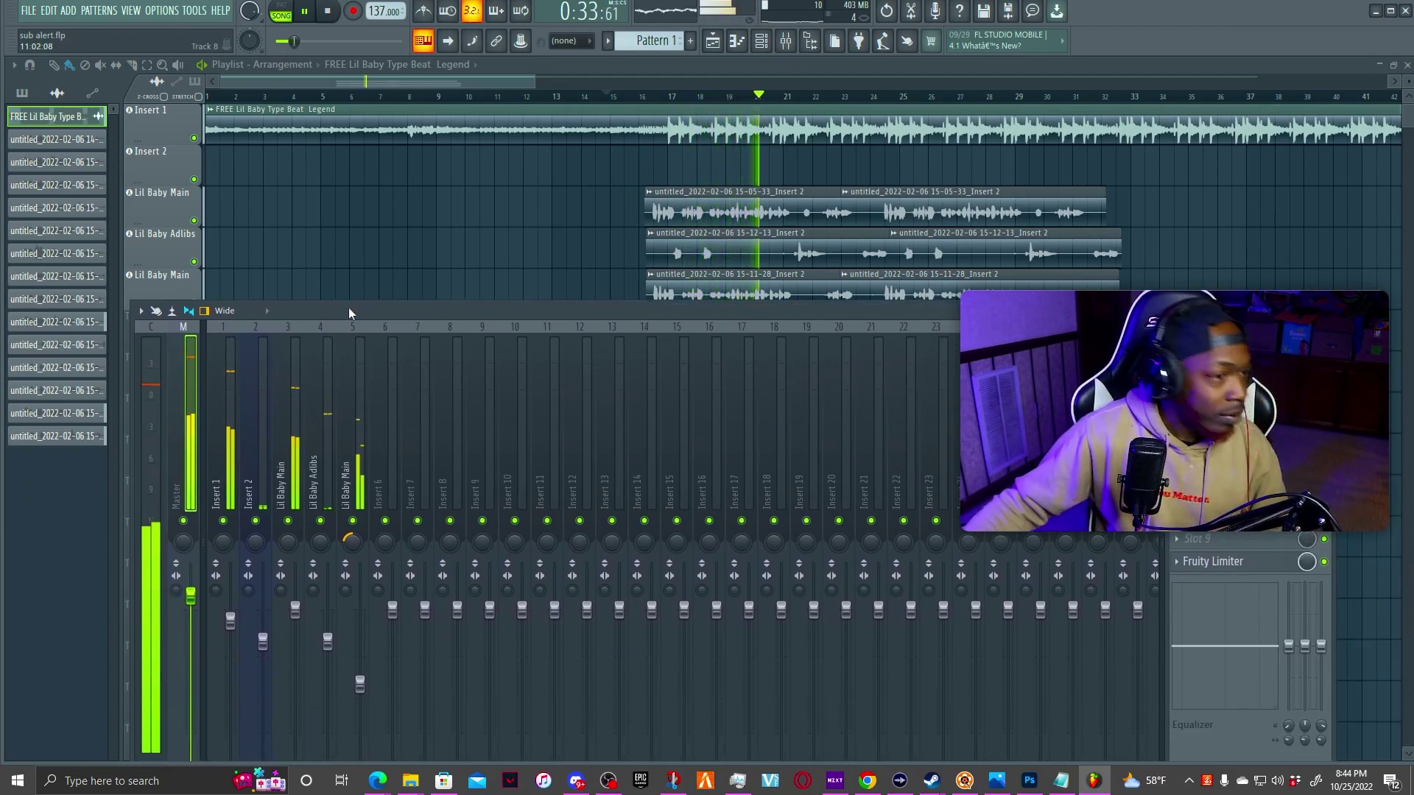
{"action": "left_click_drag", "start_coordinate": [793, 308], "coordinate": [872, 336]}
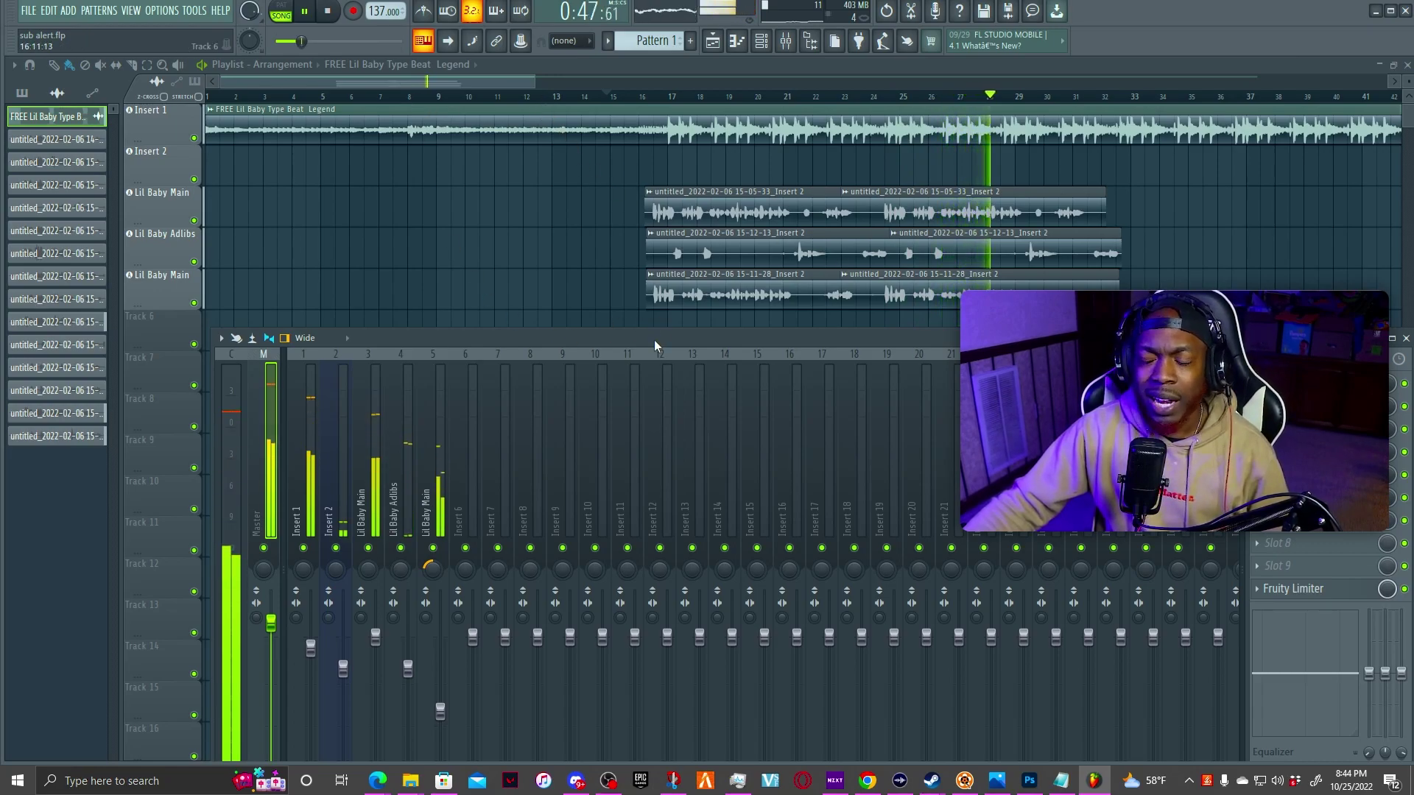
{"action": "left_click_drag", "start_coordinate": [783, 339], "coordinate": [651, 321]}
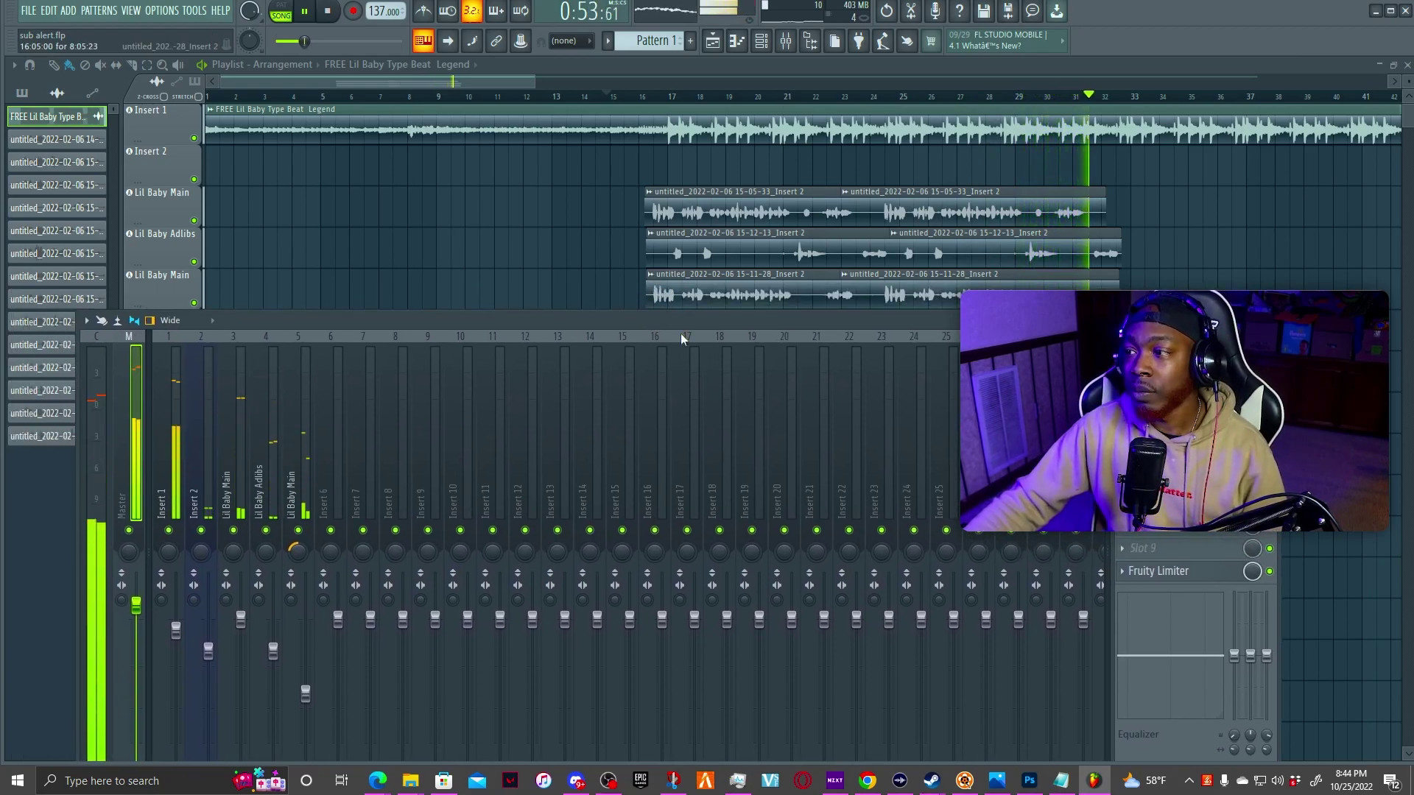
{"action": "left_click", "coordinate": [332, 13]}
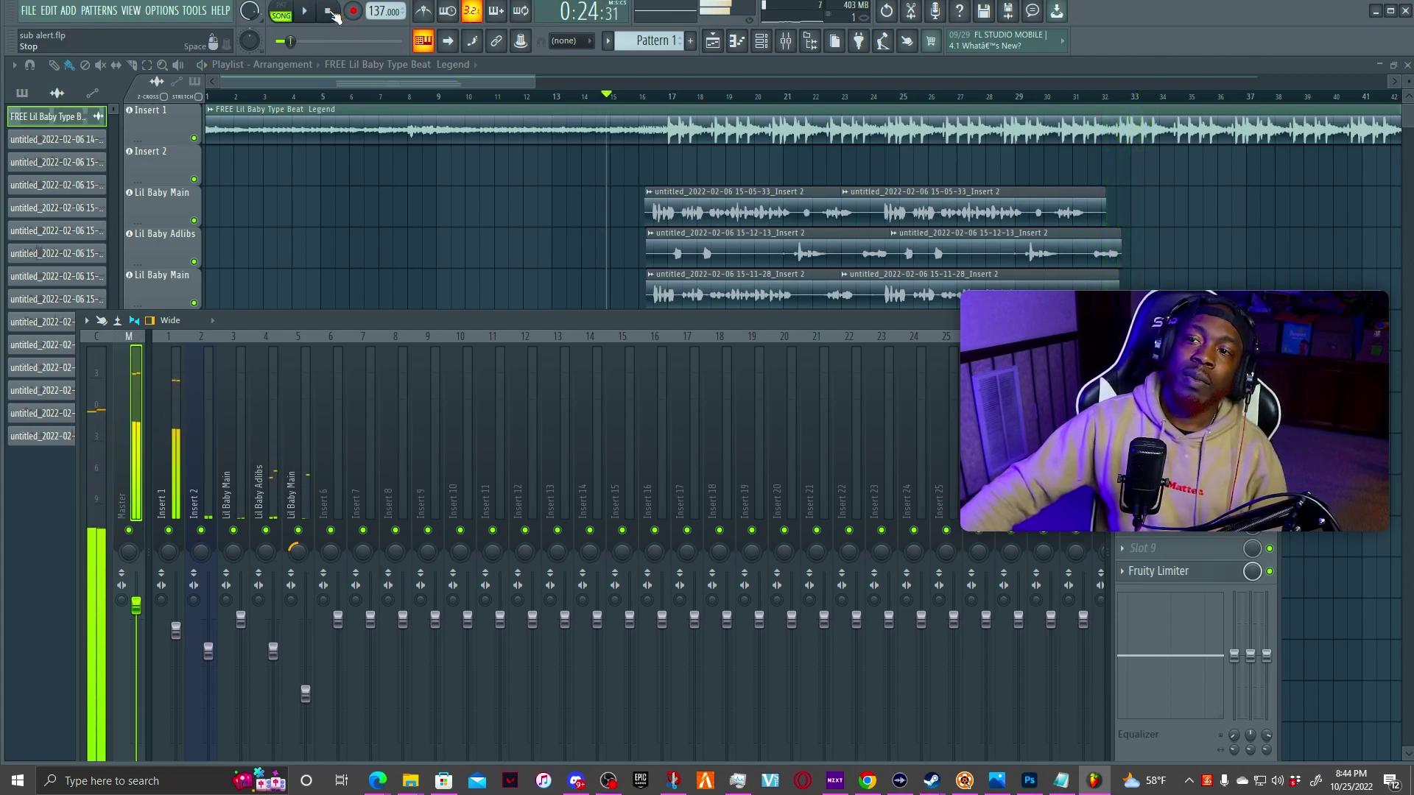